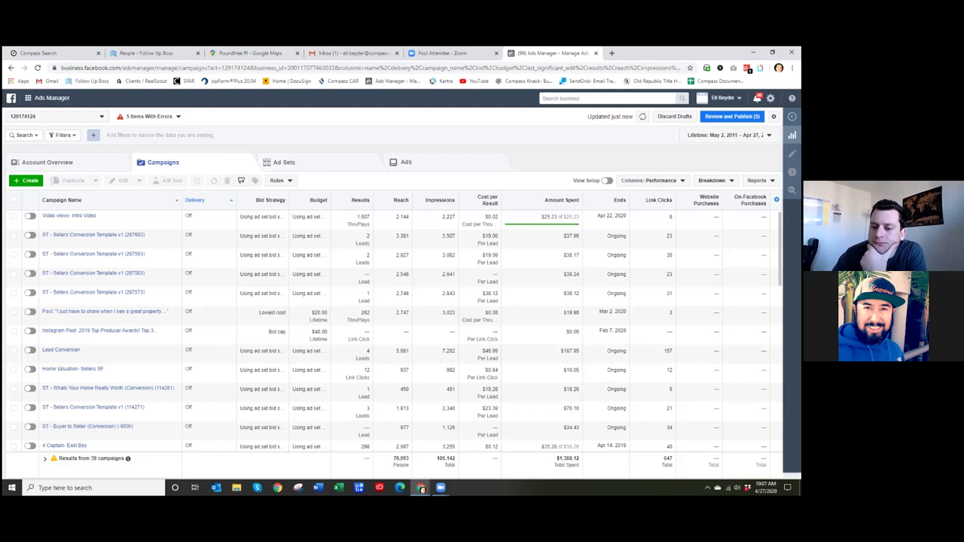
# - Switch Ads Manager to the second ad account, showing the active Video views - Intro Video campaign
pyautogui.click(65, 117)
pyautogui.click(49, 177)
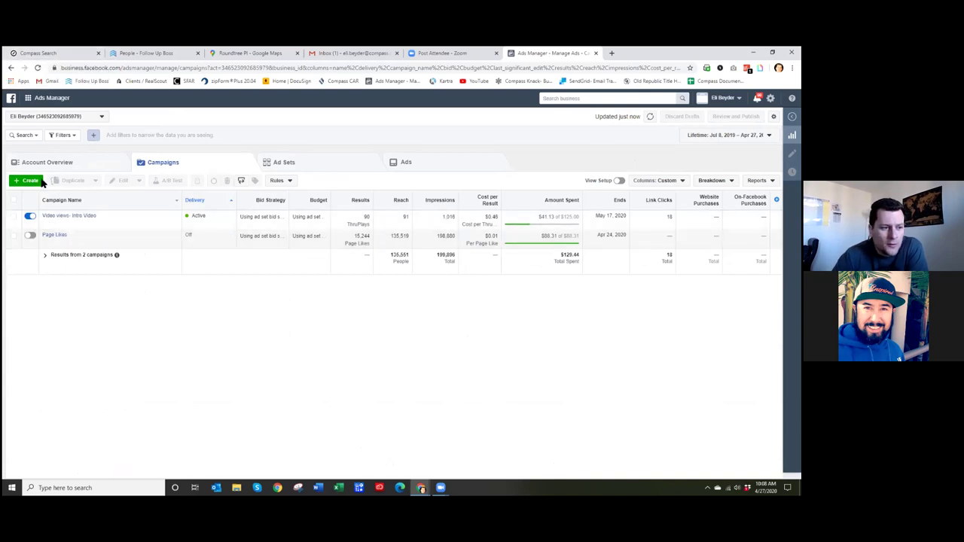
pyautogui.click(38, 50)
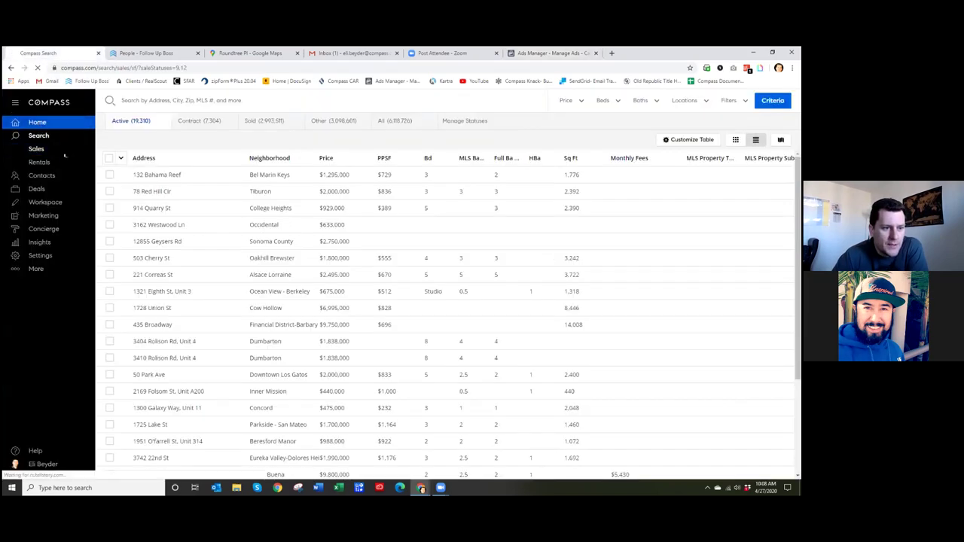
# - Open the Compass agent home page and scroll through its Market Watch, Hot Sheets and My Listings cards
pyautogui.click(37, 122)
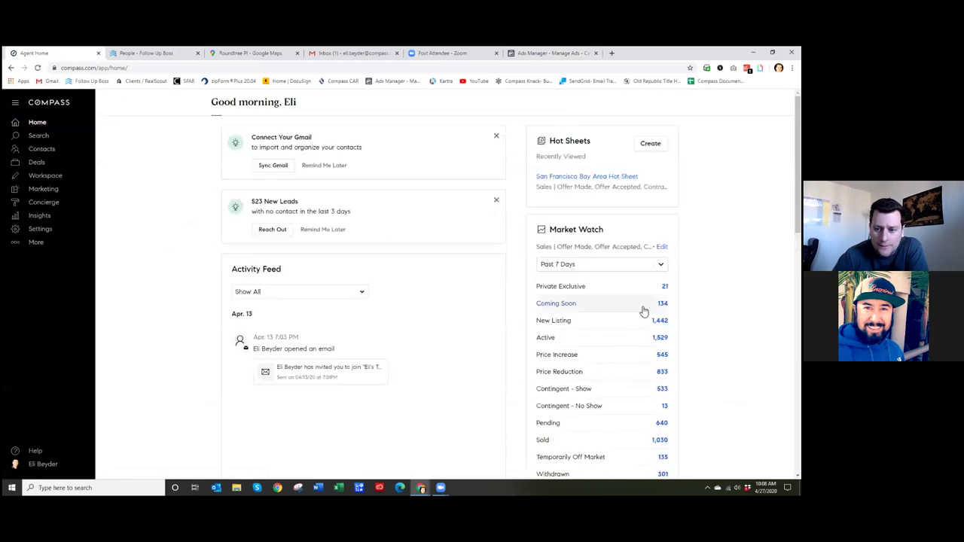
pyautogui.scroll(-2, 650, 166)
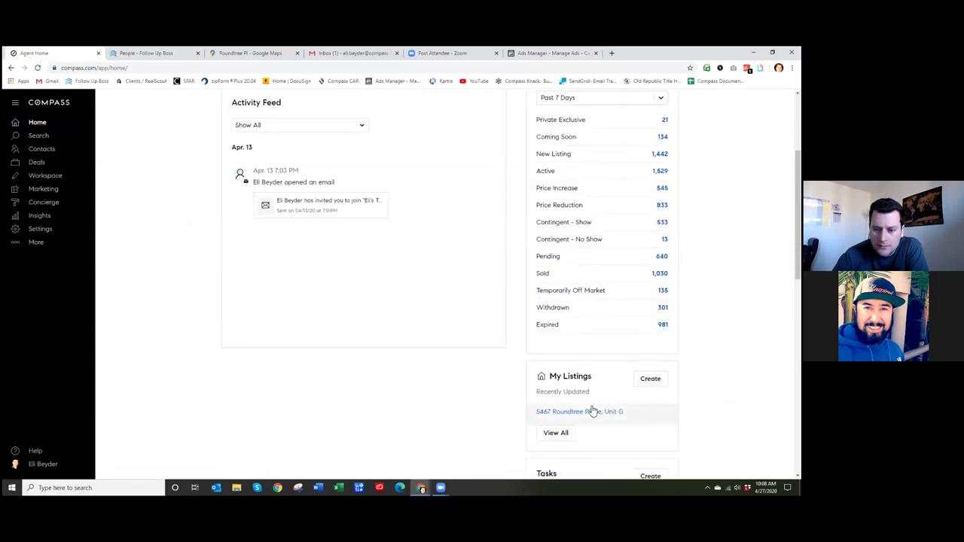
pyautogui.scroll(2, 482, 286)
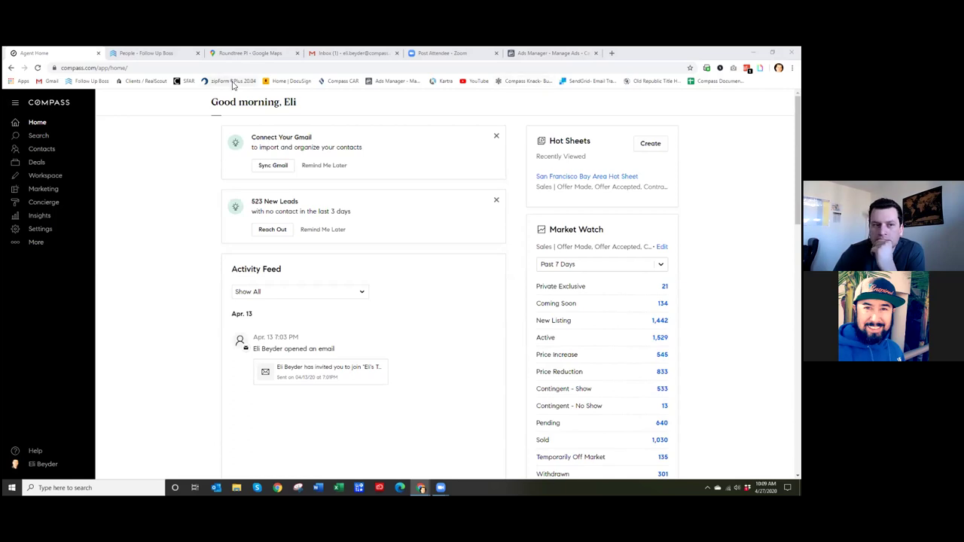
pyautogui.click(210, 145)
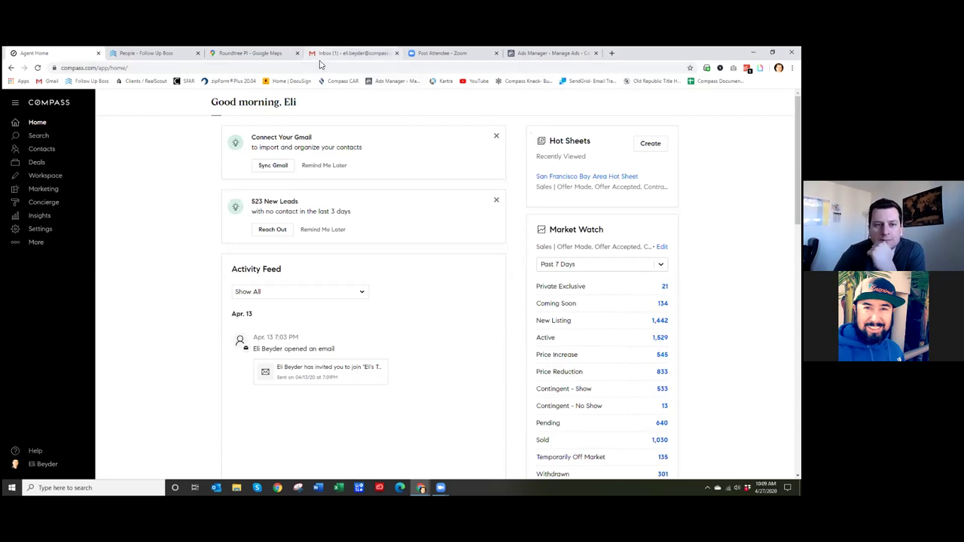
pyautogui.hotkey('ctrl', '4')
# - Read through the 'Turn a listing into a video in seconds' Video Generator email, then go back to Ads Manager
pyautogui.click(265, 200)
pyautogui.scroll(-1, 399, 279)
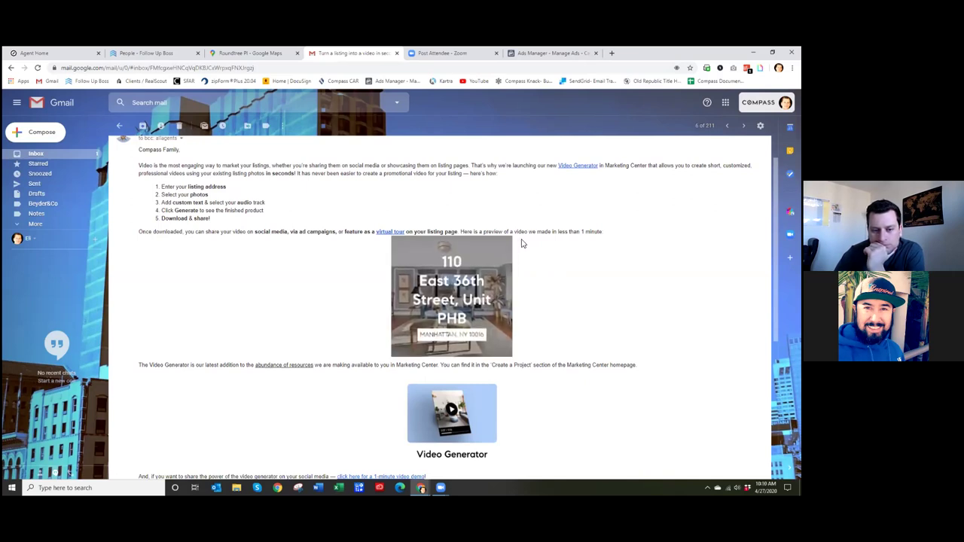
pyautogui.scroll(-3, 522, 243)
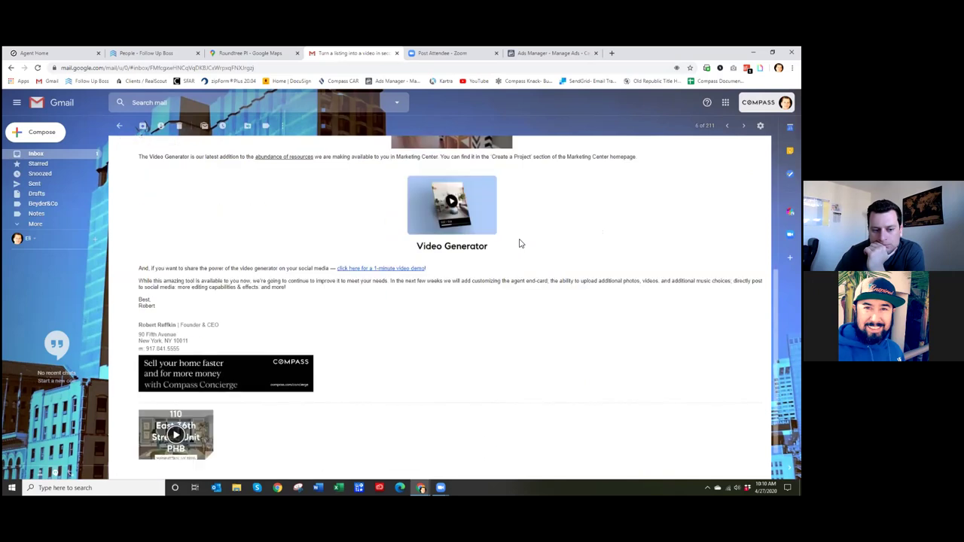
pyautogui.scroll(4, 519, 241)
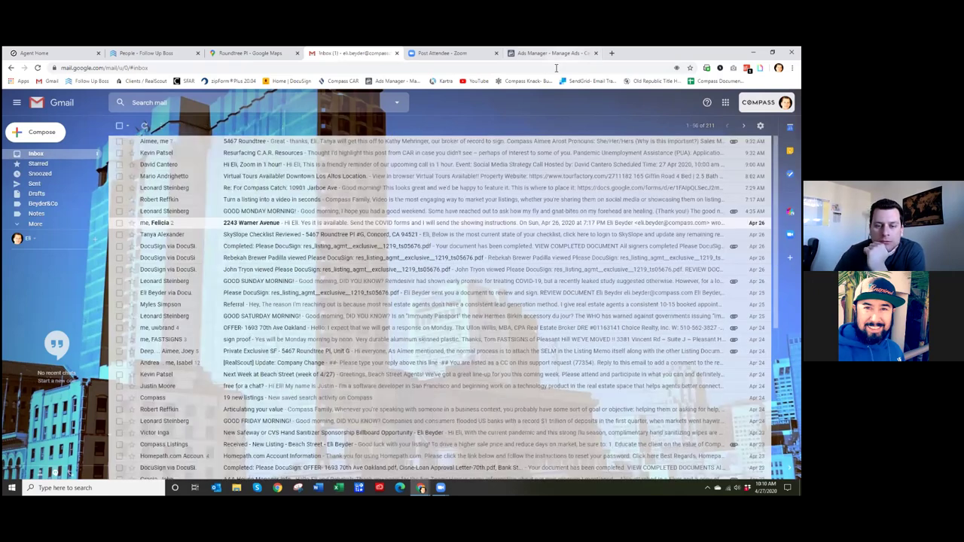
pyautogui.click(564, 57)
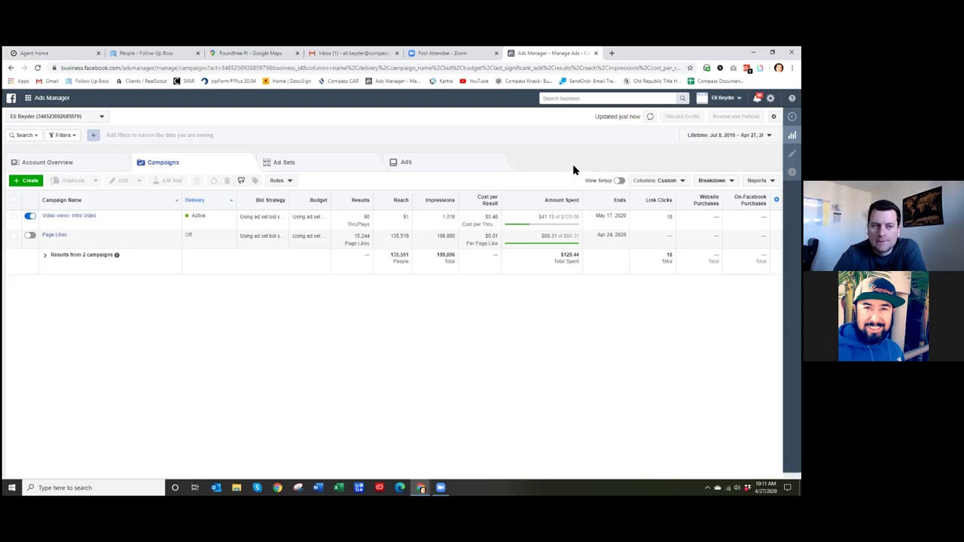
# - Return to the Compass agent home page and open the condo listing under My Listings
pyautogui.click(50, 54)
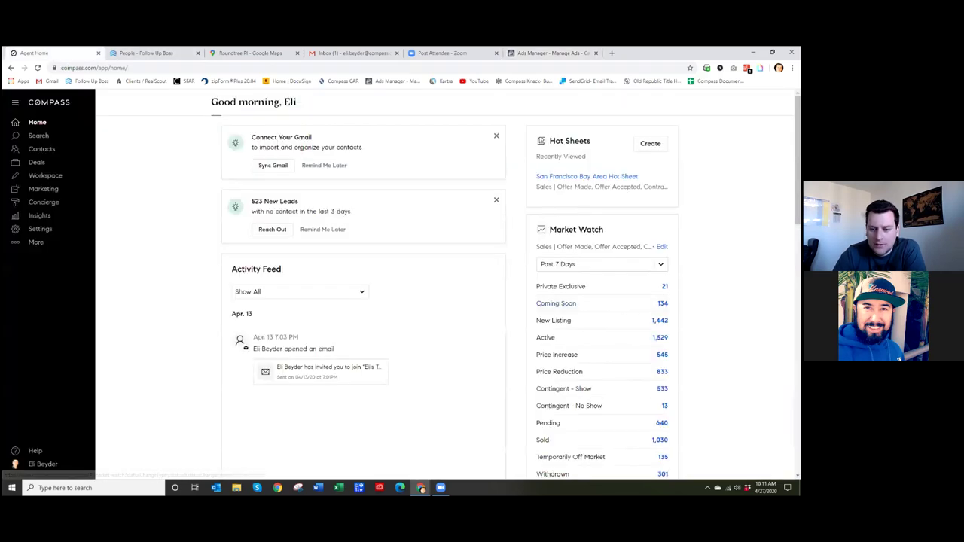
pyautogui.scroll(-2, 565, 452)
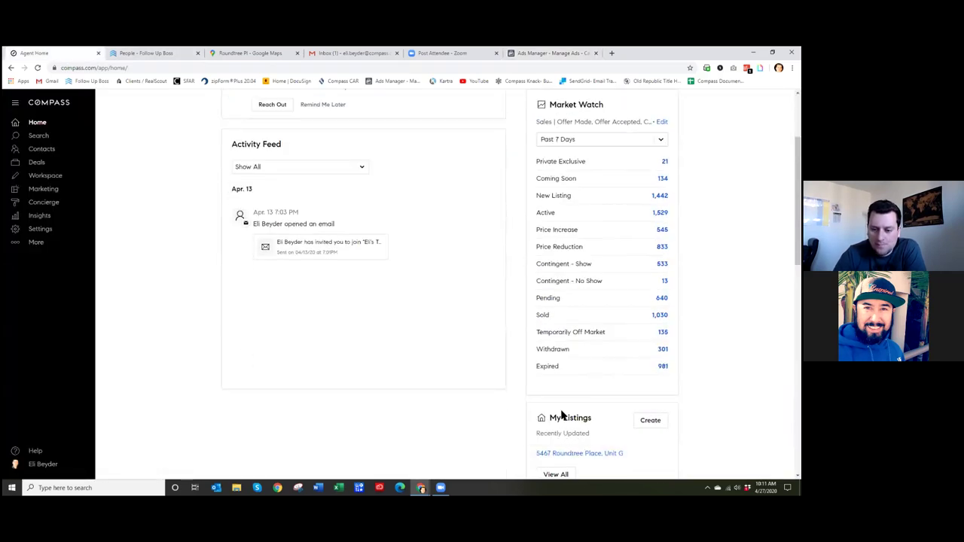
pyautogui.scroll(-2, 566, 410)
pyautogui.click(587, 329)
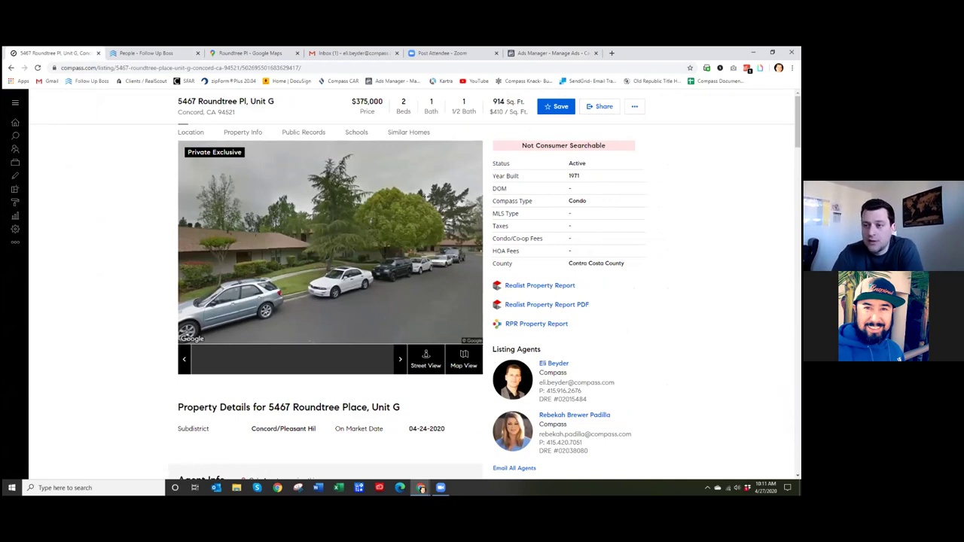
# - Step the street view to a nearby spot and look over the $375,000 condo's details
pyautogui.click(259, 245)
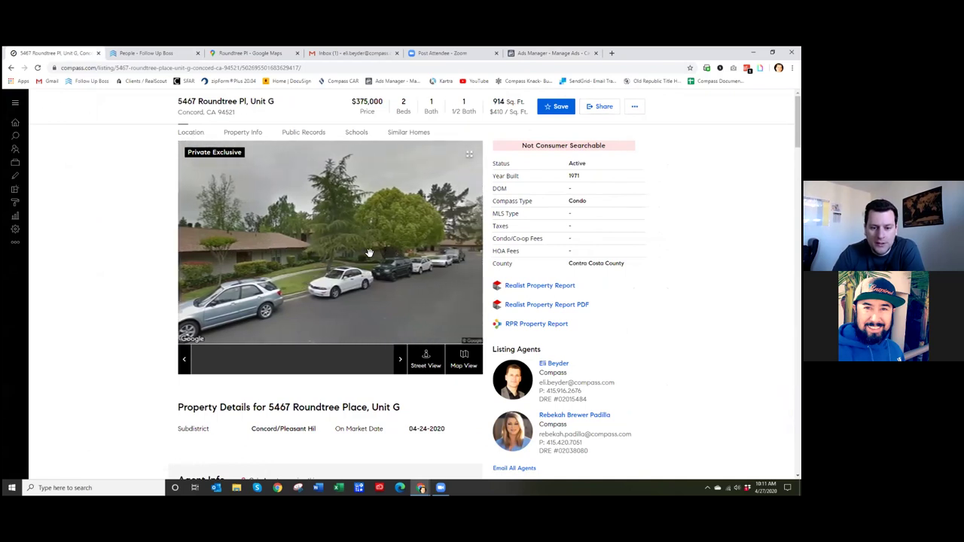
pyautogui.scroll(-2, 553, 393)
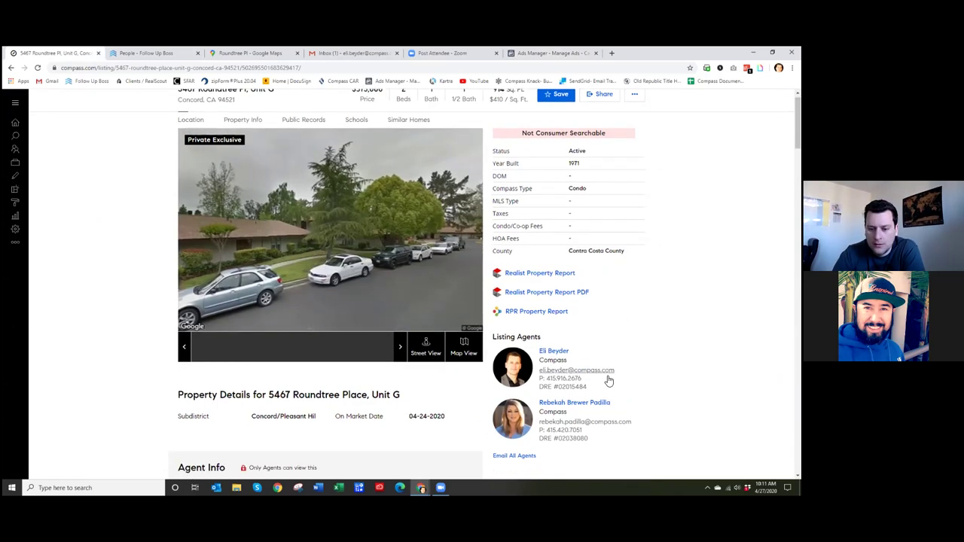
pyautogui.scroll(-2, 572, 332)
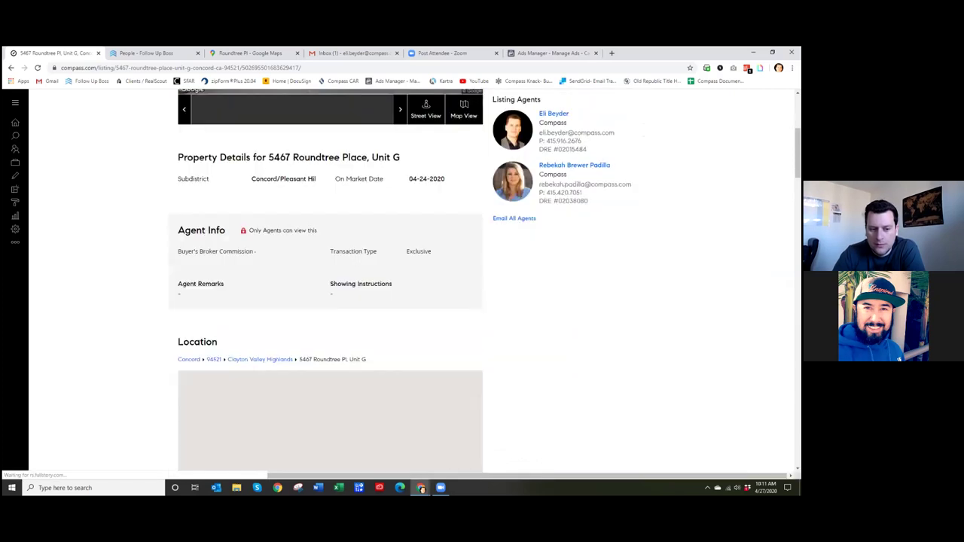
pyautogui.scroll(2, 632, 294)
pyautogui.scroll(3, 632, 293)
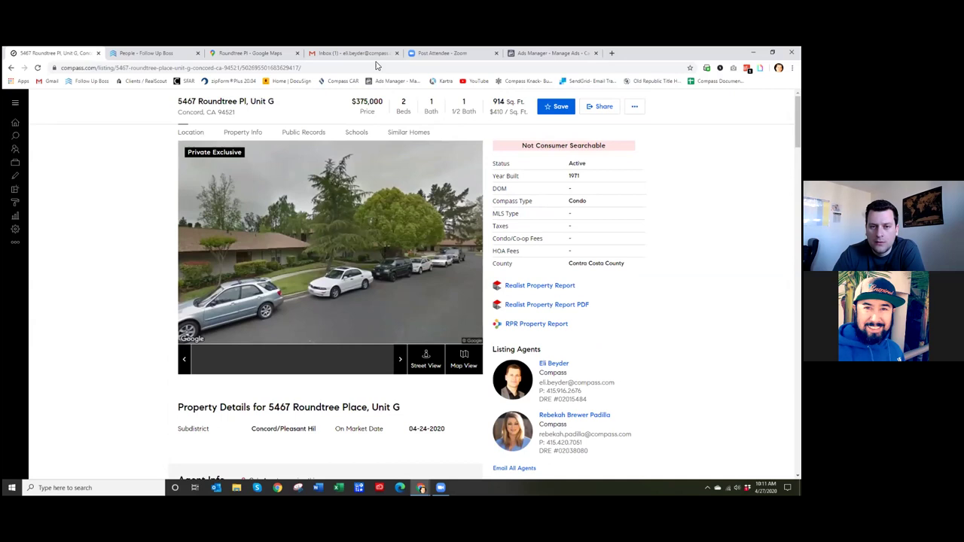
pyautogui.click(612, 54)
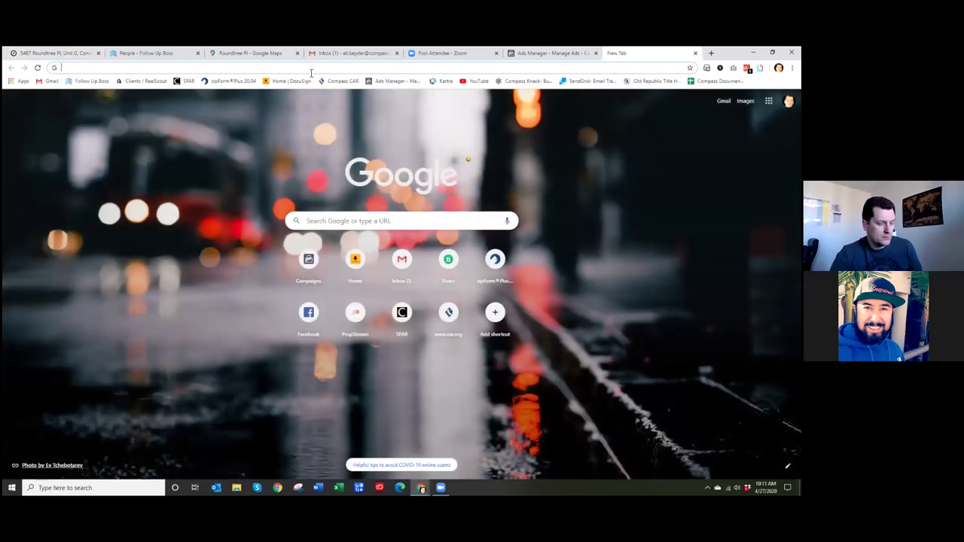
# - Load Facebook and open the realtor's business Page from the shortcuts
pyautogui.write('fac')
pyautogui.press('Return')
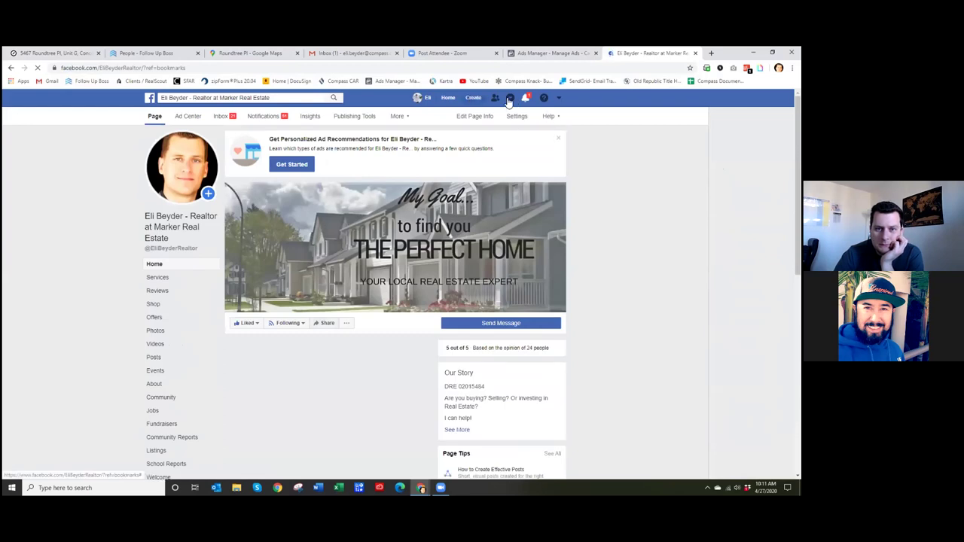
pyautogui.click(449, 98)
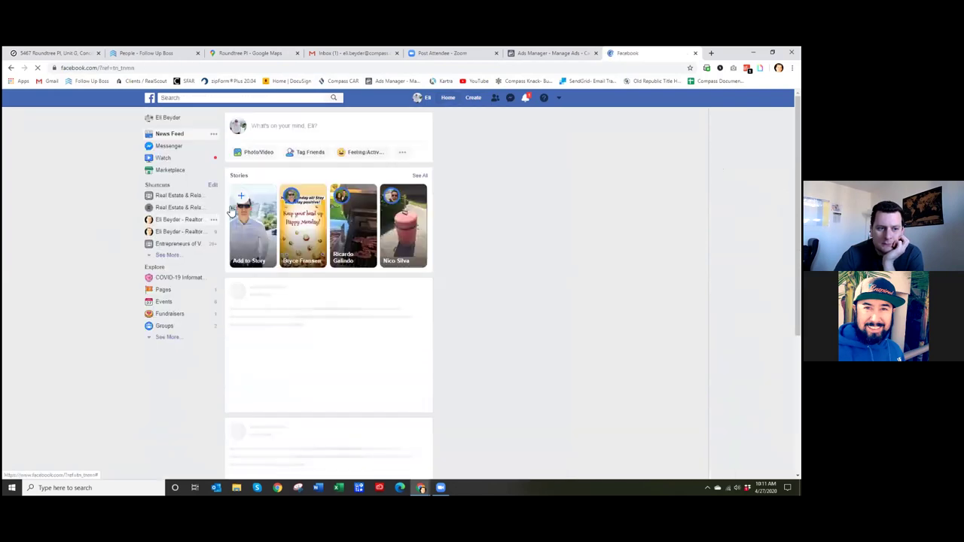
pyautogui.click(186, 220)
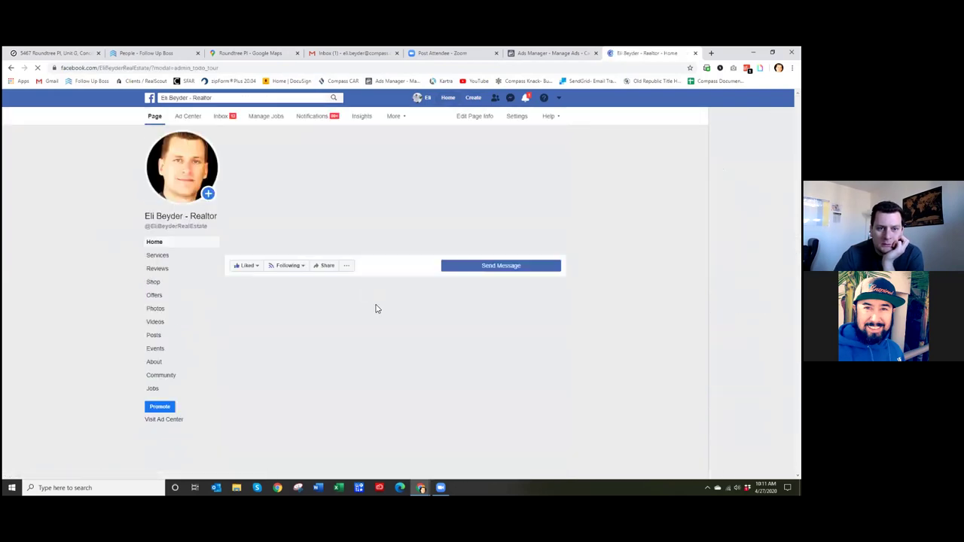
# - Scroll through the realtor Page's posts and videos
pyautogui.scroll(-3, 374, 307)
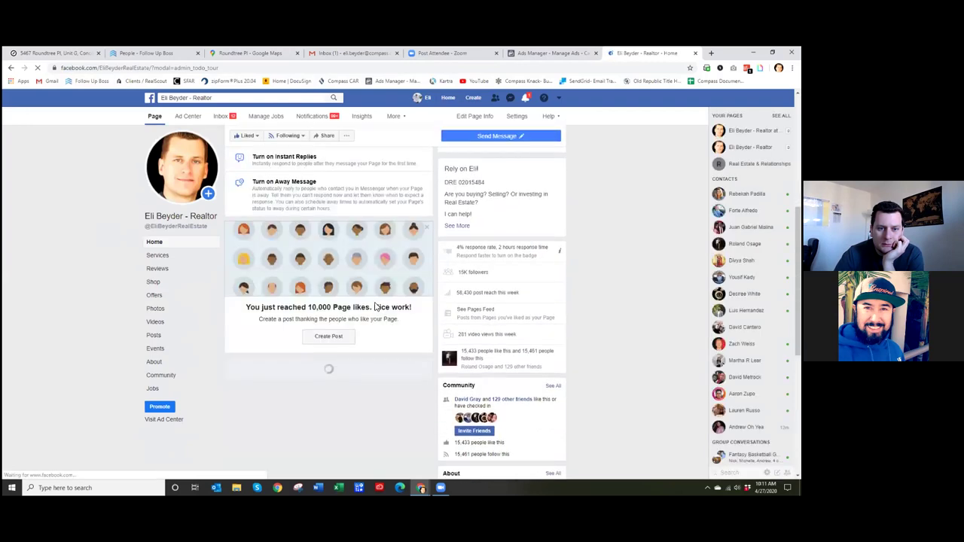
pyautogui.scroll(-5, 377, 307)
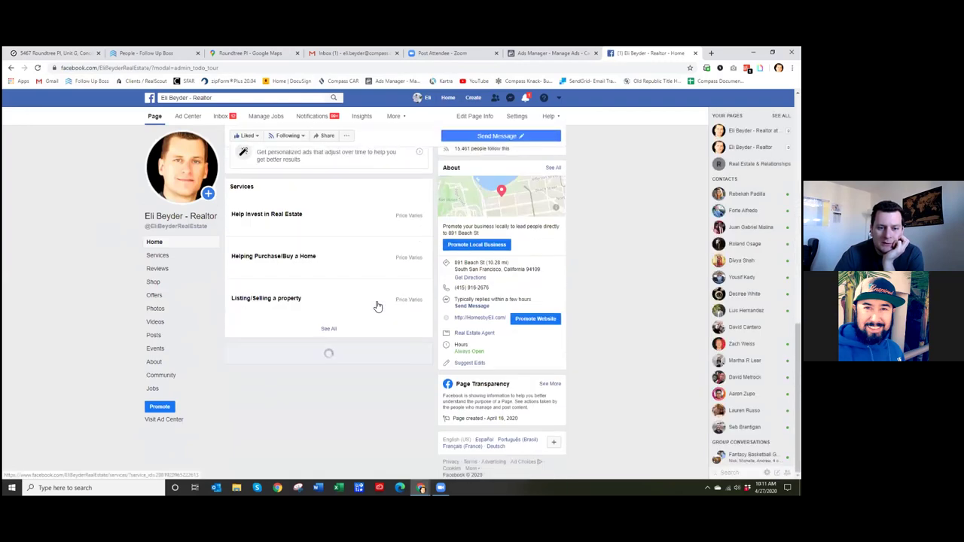
pyautogui.scroll(-5, 378, 305)
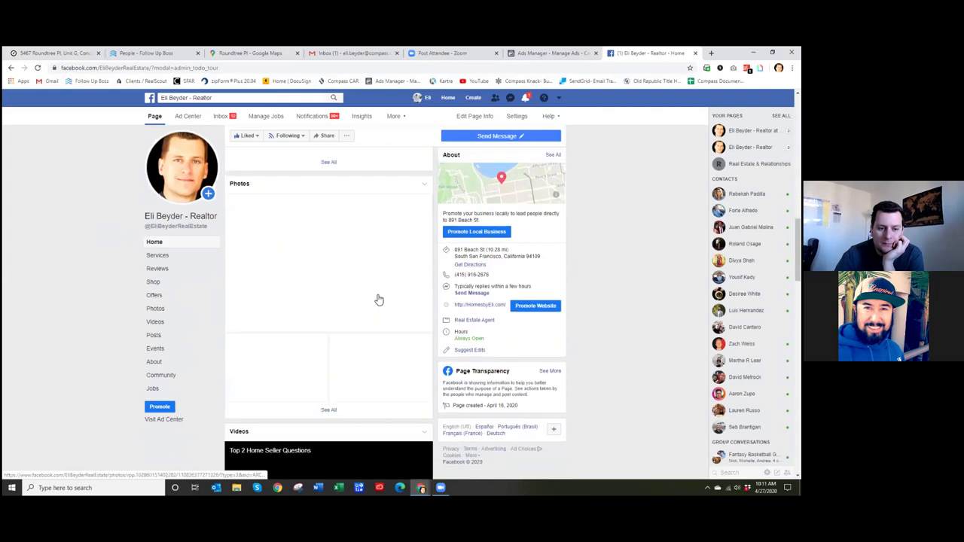
pyautogui.scroll(-5, 378, 297)
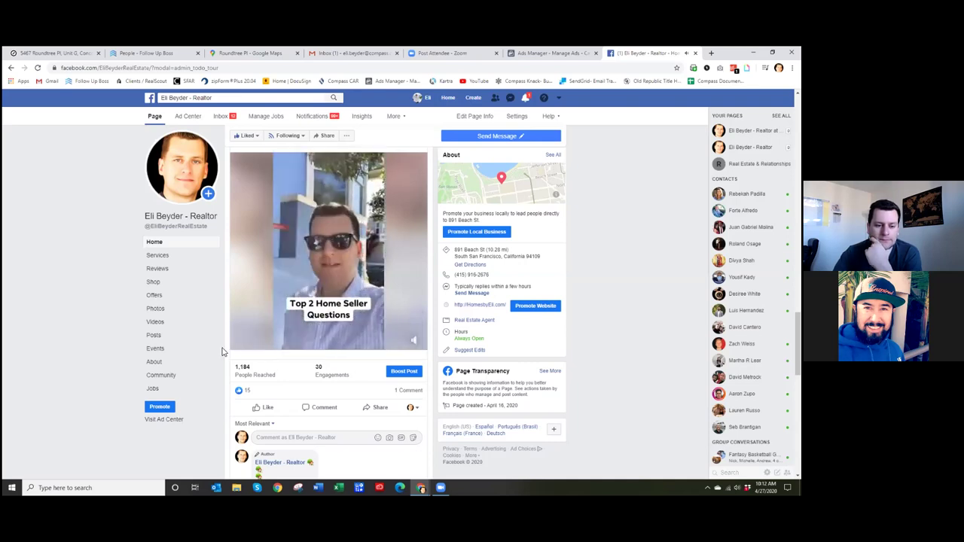
pyautogui.scroll(1, 216, 351)
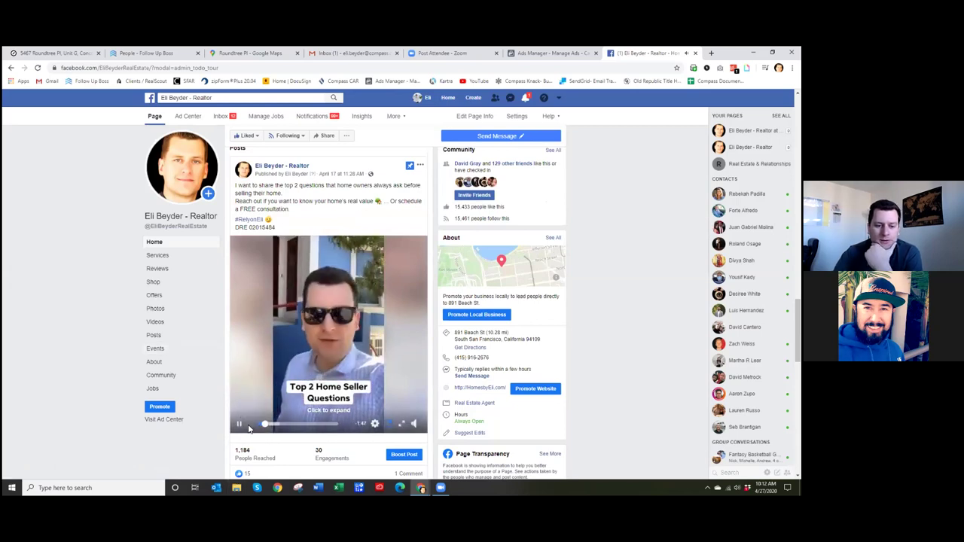
pyautogui.scroll(-1, 220, 362)
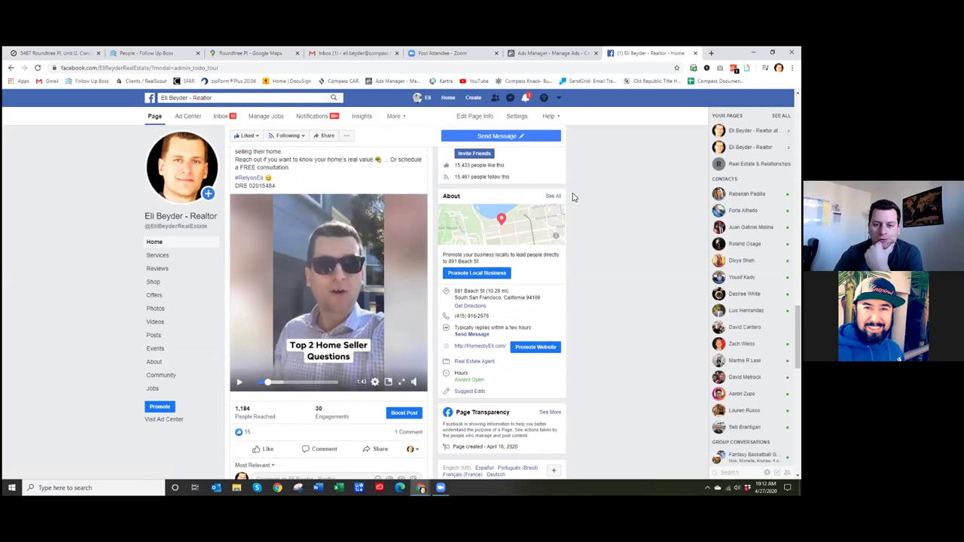
pyautogui.scroll(-2, 573, 196)
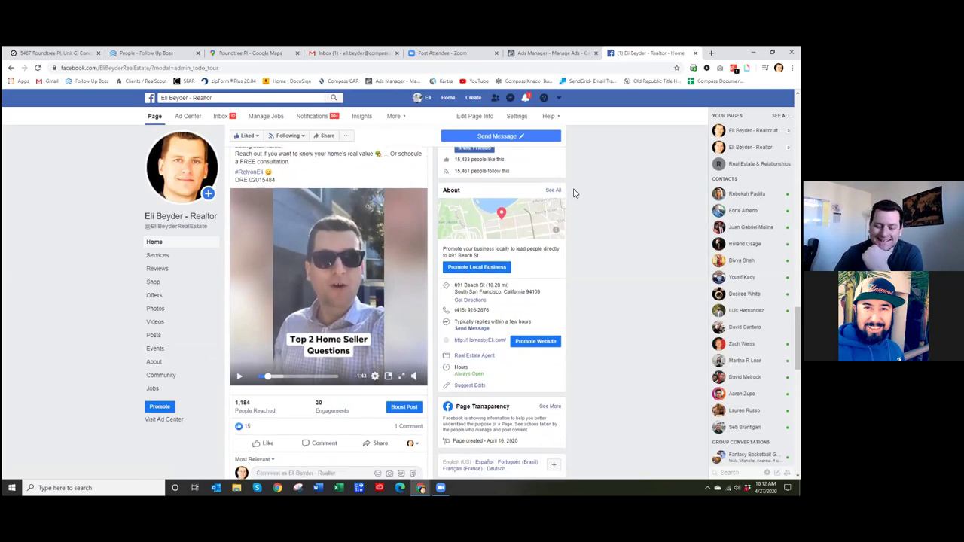
pyautogui.scroll(3, 574, 193)
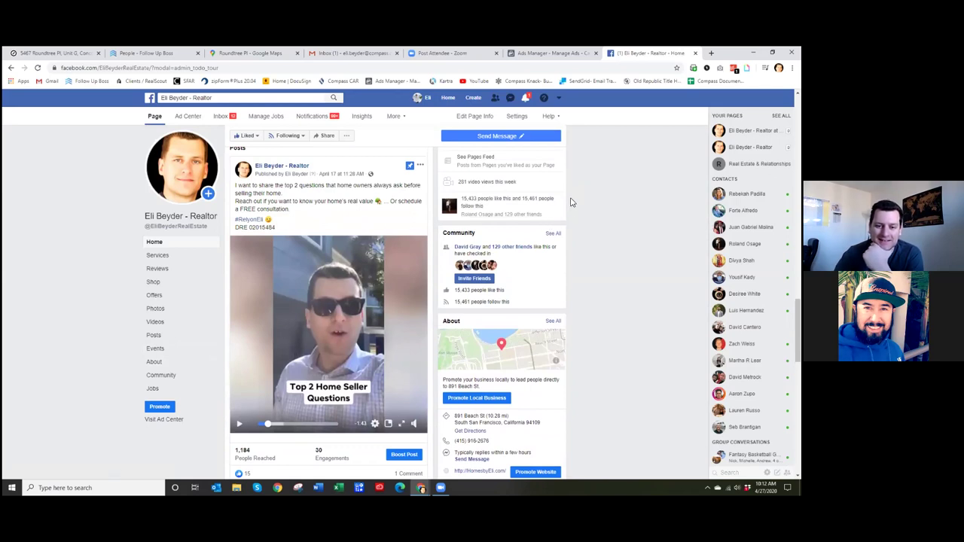
pyautogui.scroll(-6, 570, 201)
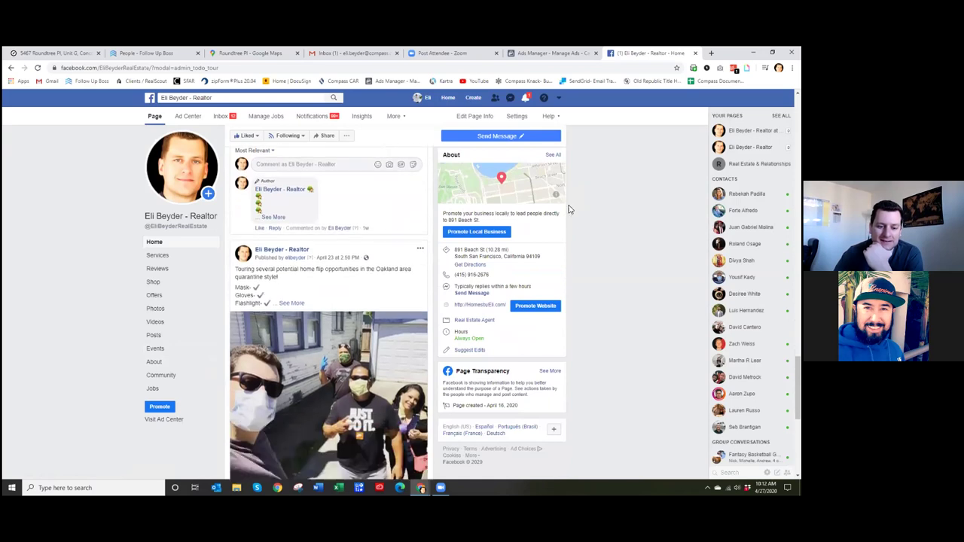
pyautogui.scroll(-2, 570, 210)
pyautogui.scroll(-3, 571, 210)
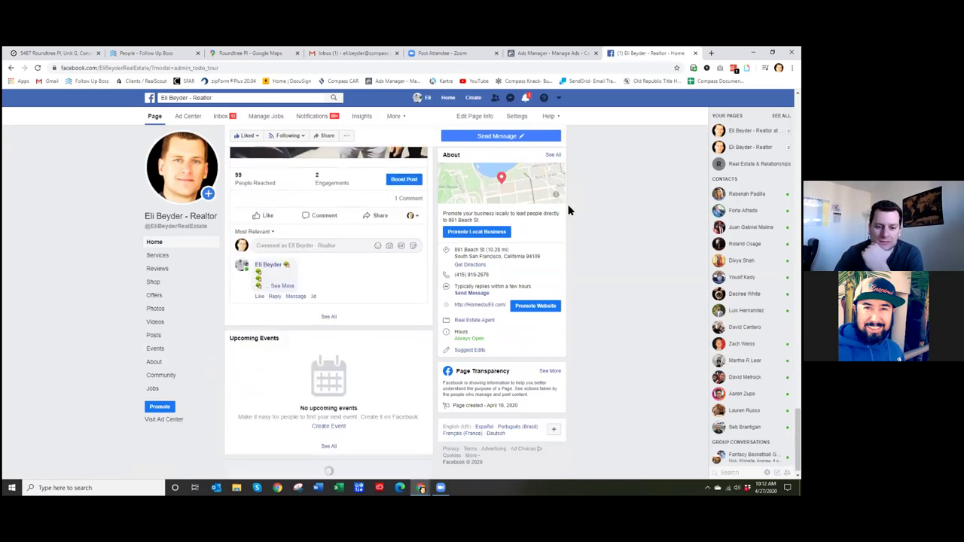
pyautogui.scroll(8, 568, 211)
pyautogui.scroll(3, 566, 204)
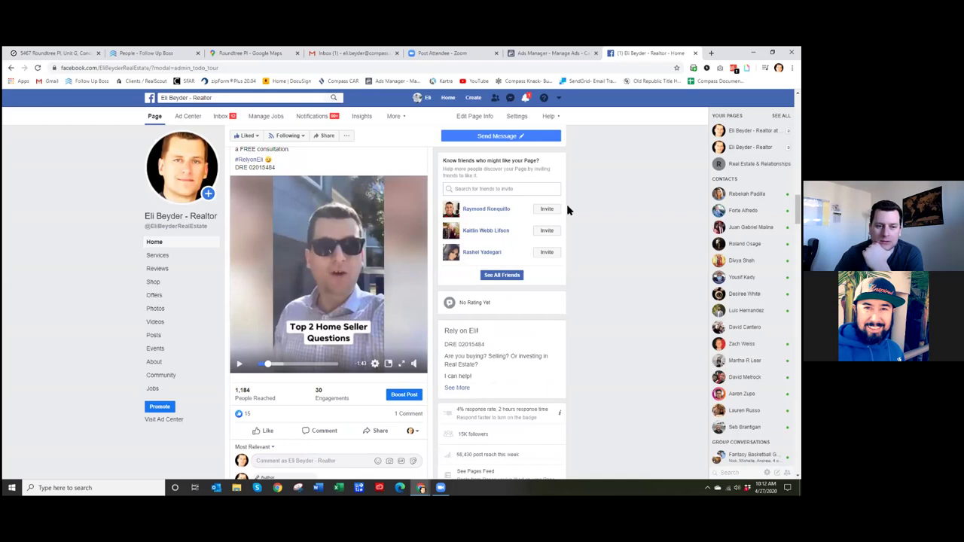
# - Invite a suggested friend to like the Page, then review the pinned Top 2 Home Seller Questions video
pyautogui.click(550, 254)
pyautogui.scroll(2, 574, 250)
pyautogui.scroll(3, 572, 247)
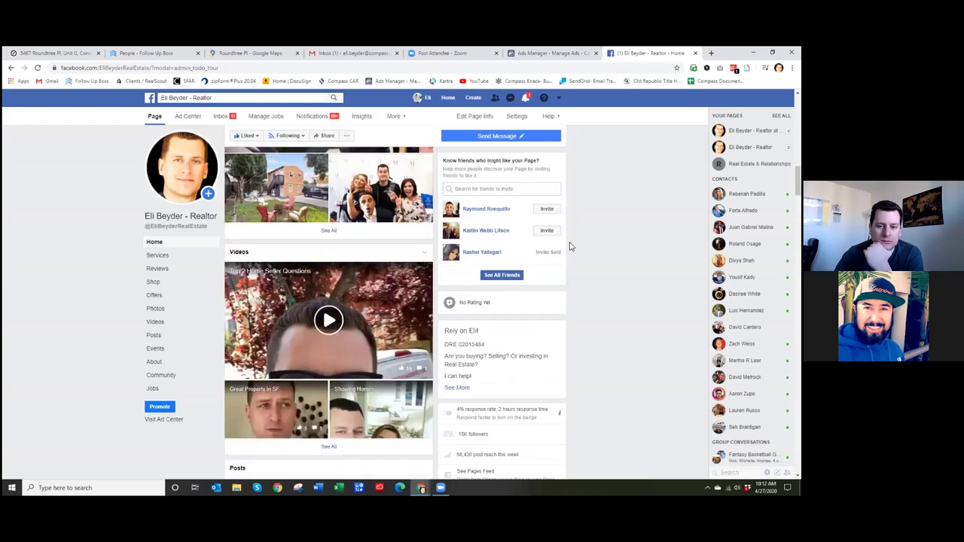
pyautogui.scroll(3, 379, 258)
pyautogui.scroll(5, 379, 259)
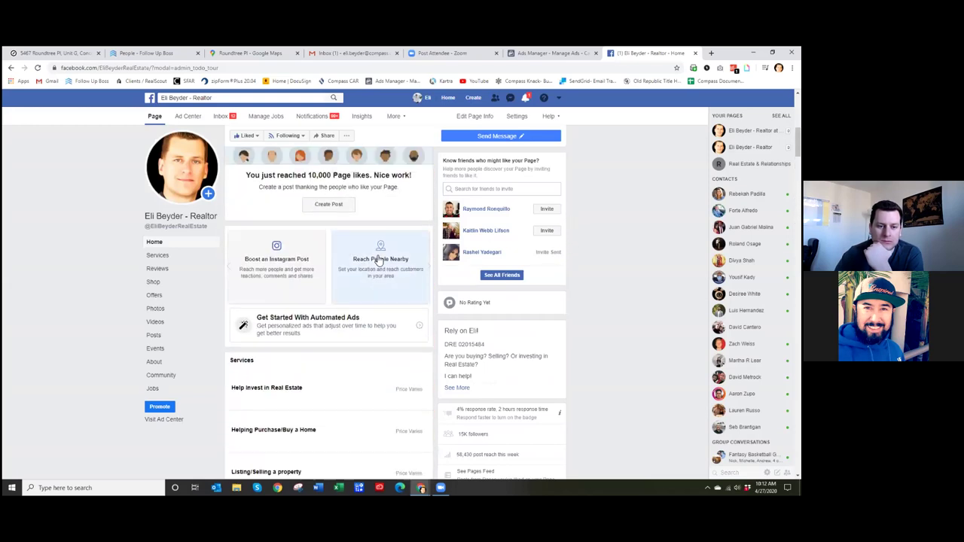
pyautogui.scroll(-1, 378, 258)
pyautogui.scroll(-8, 378, 258)
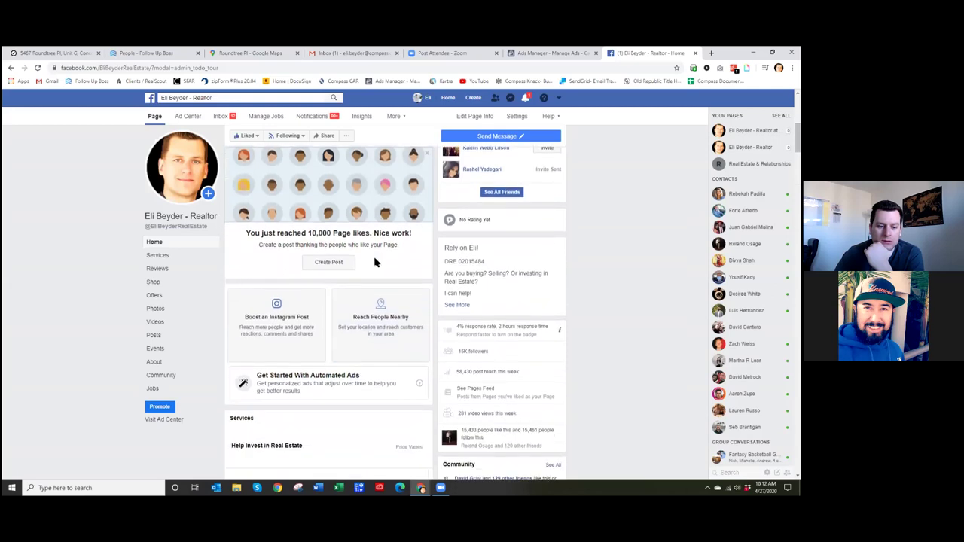
pyautogui.scroll(-1, 378, 261)
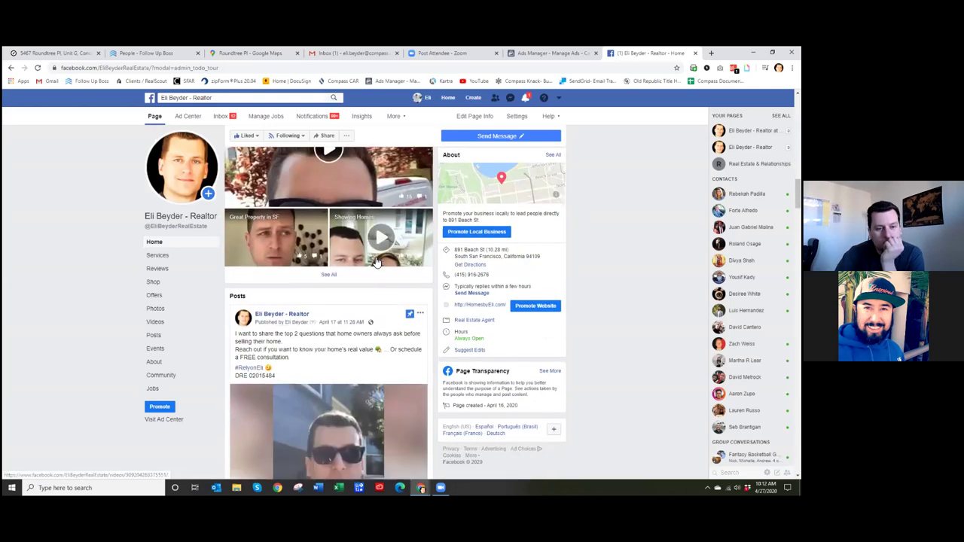
pyautogui.scroll(-3, 378, 261)
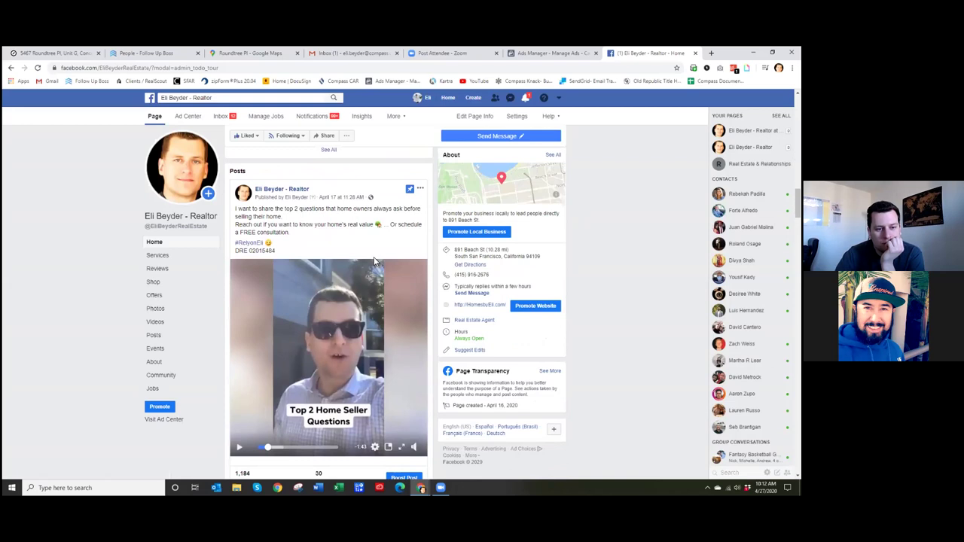
pyautogui.scroll(-1, 372, 260)
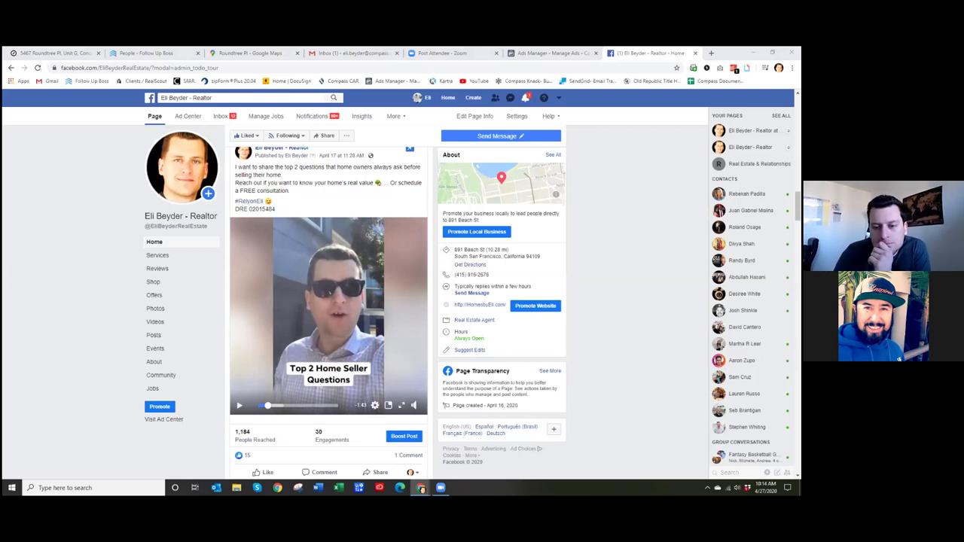
# - Activate the browser window showing the realtor's Facebook Page
pyautogui.click(577, 231)
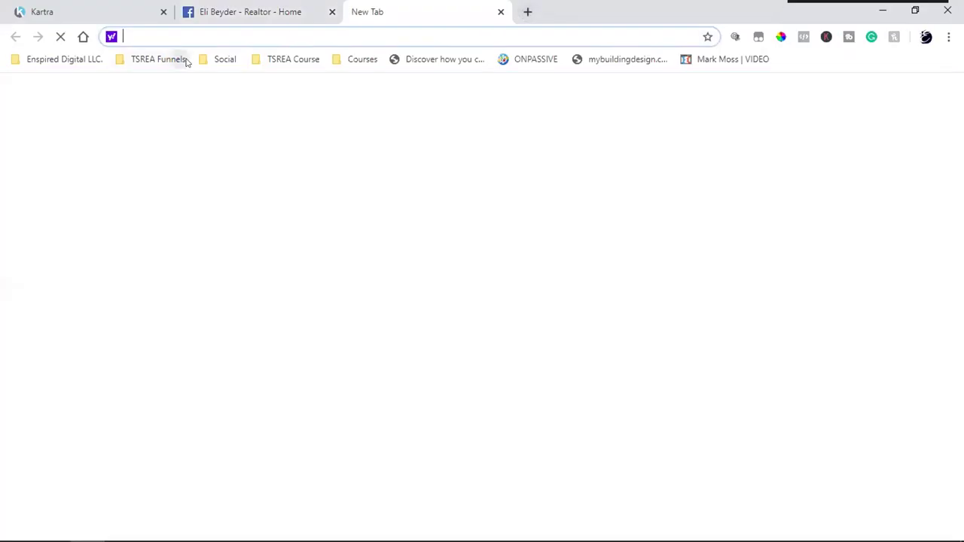
# - Open the Open House 3rd Ave page from the TSREA Funnels bookmarks and bring up its RSVP form
pyautogui.click(159, 59)
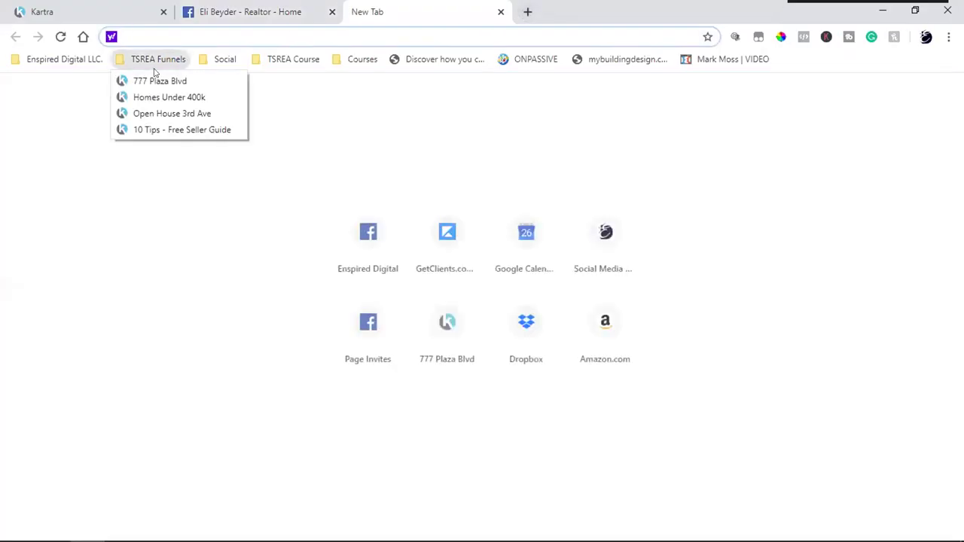
pyautogui.click(155, 114)
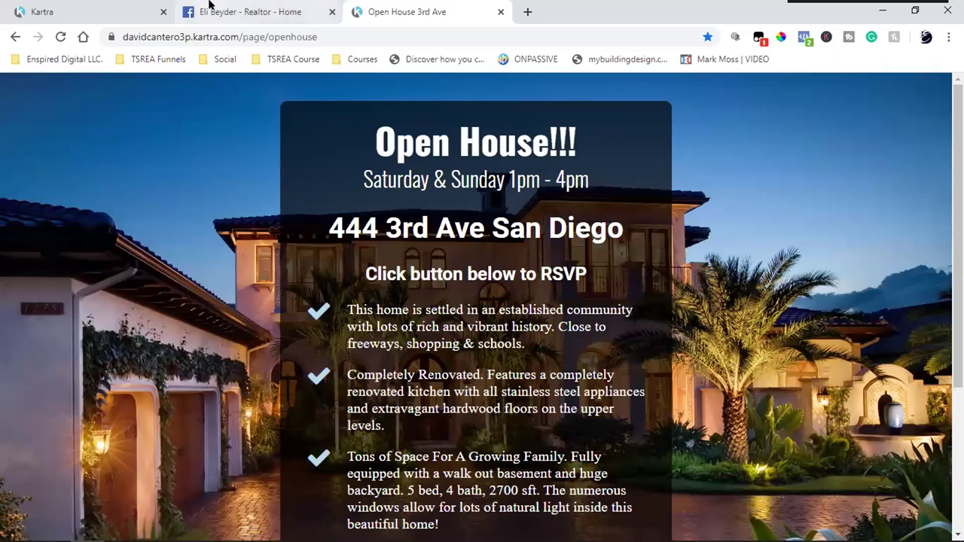
pyautogui.doubleClick(395, 232)
pyautogui.scroll(-3, 395, 232)
pyautogui.click(455, 394)
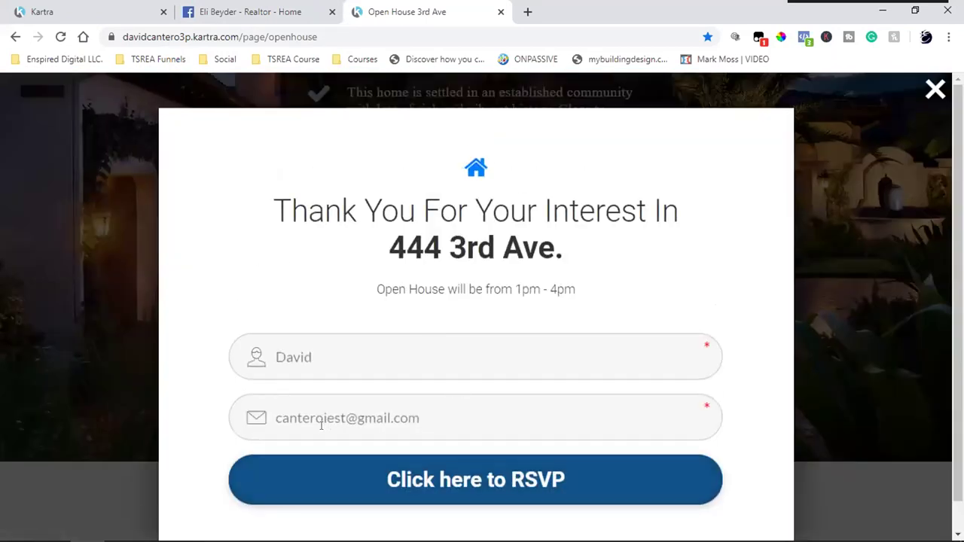
# - Correct the prefilled name in the RSVP form and submit the RSVP
pyautogui.click(313, 369)
pyautogui.press('BackSpace')
pyautogui.press('BackSpace')
pyautogui.press('BackSpace')
pyautogui.write('e')
pyautogui.press('BackSpace')
pyautogui.write('ve')
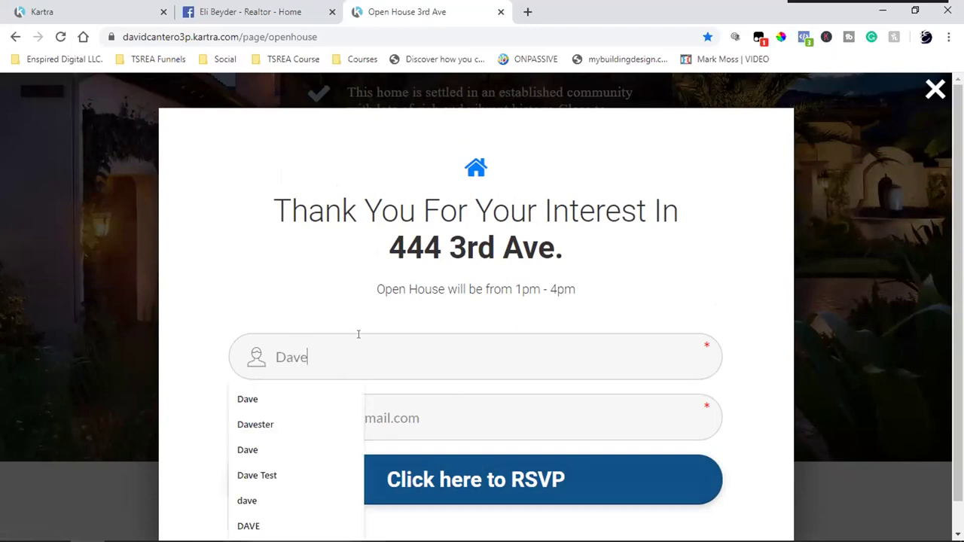
pyautogui.click(324, 479)
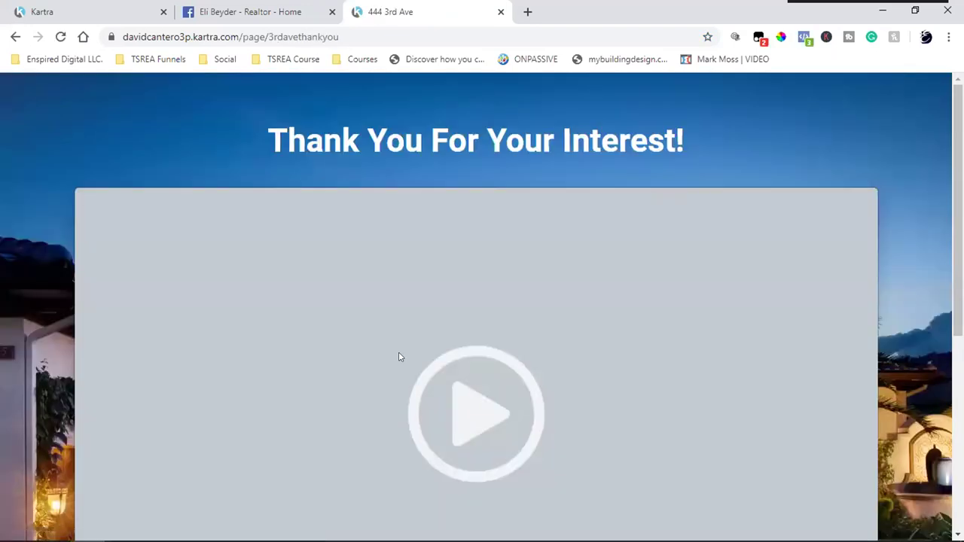
pyautogui.scroll(-4, 399, 357)
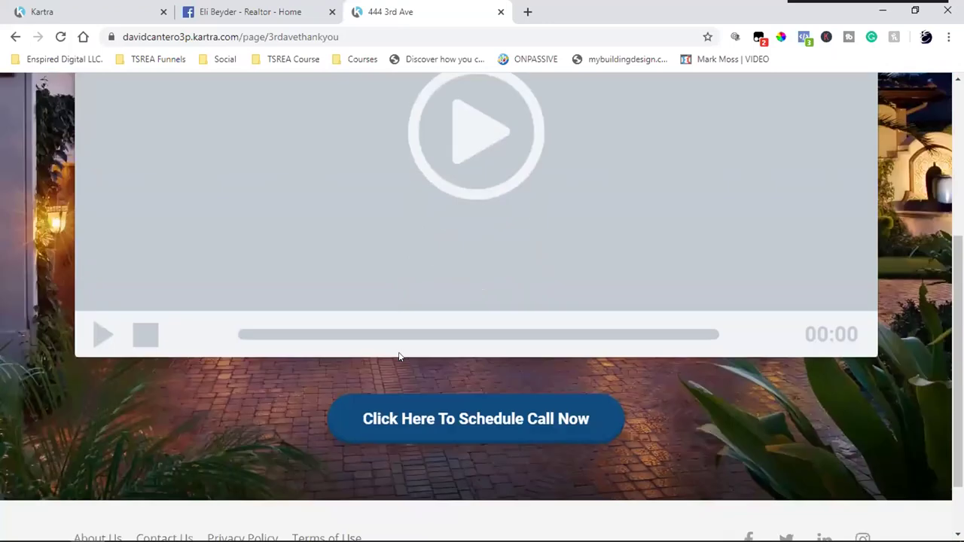
pyautogui.click(399, 420)
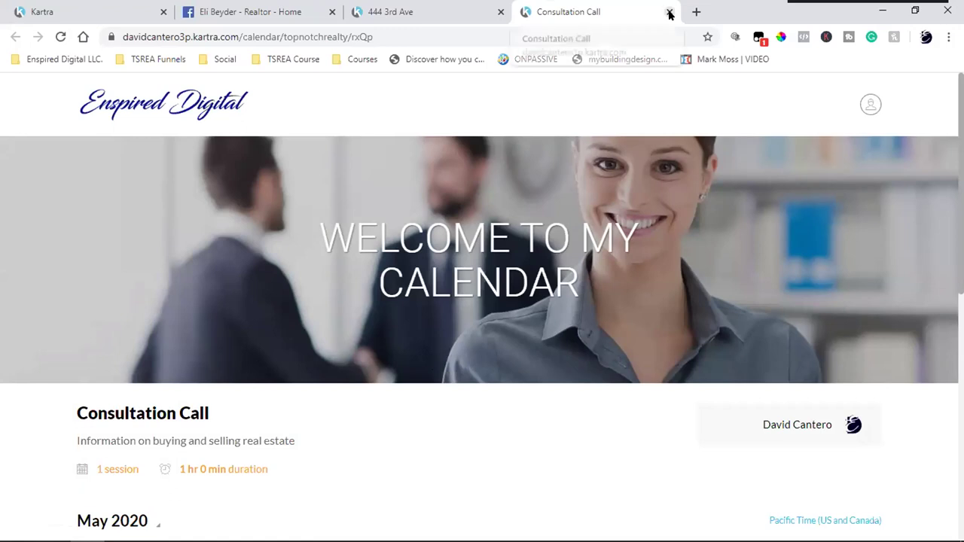
pyautogui.click(443, 5)
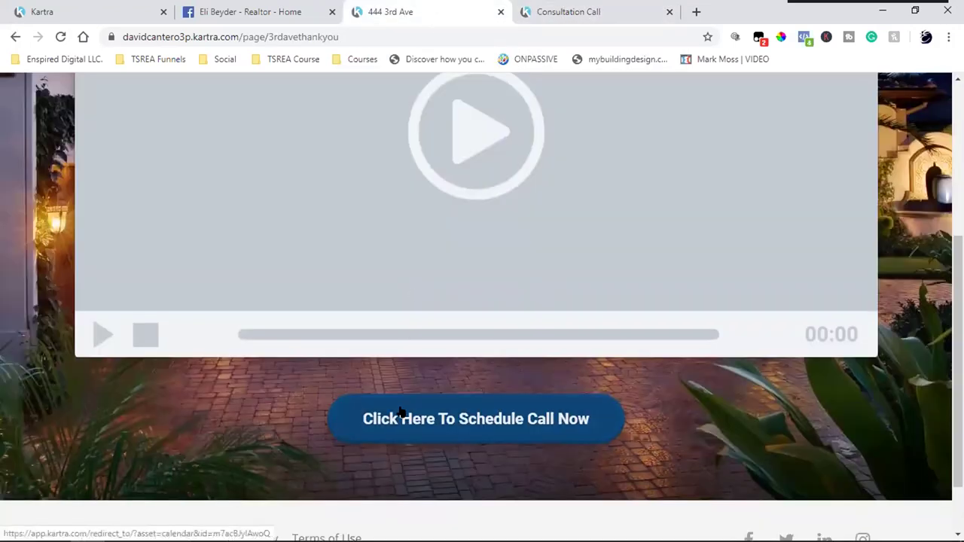
pyautogui.scroll(4, 401, 413)
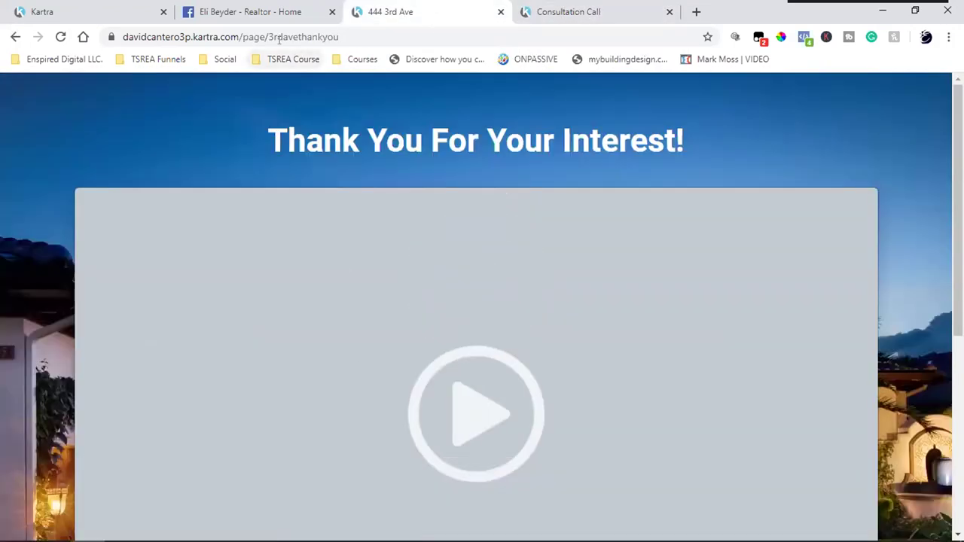
pyautogui.click(218, 60)
pyautogui.moveTo(166, 64)
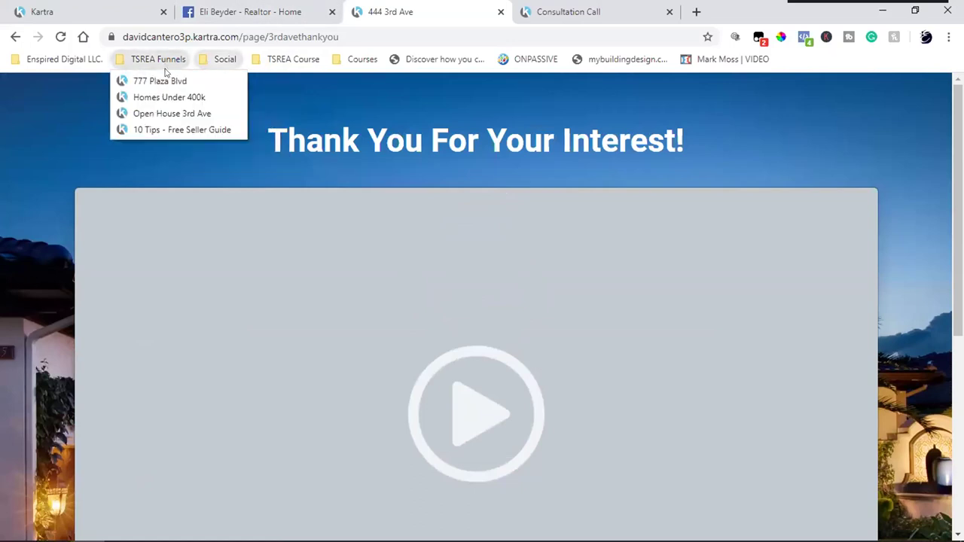
pyautogui.click(161, 80)
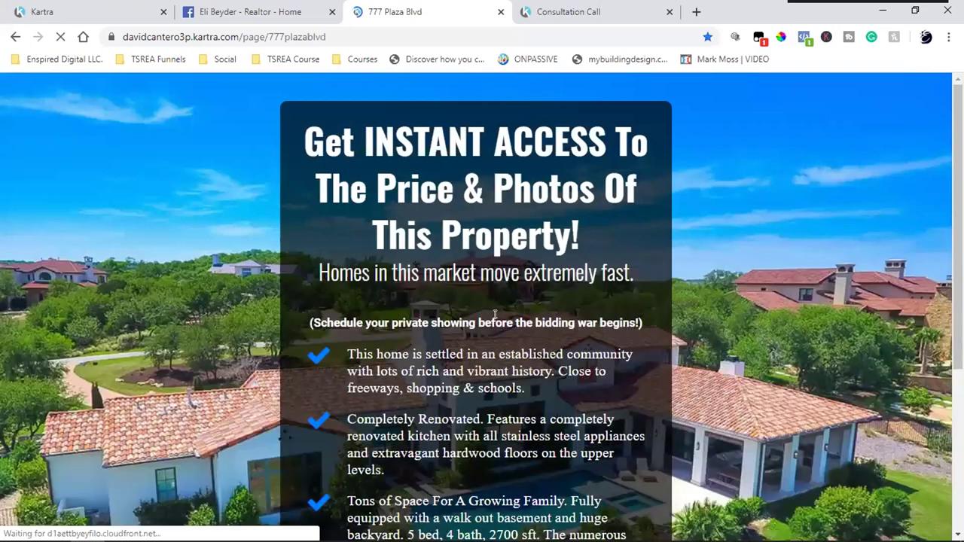
pyautogui.scroll(-4, 558, 424)
pyautogui.click(450, 401)
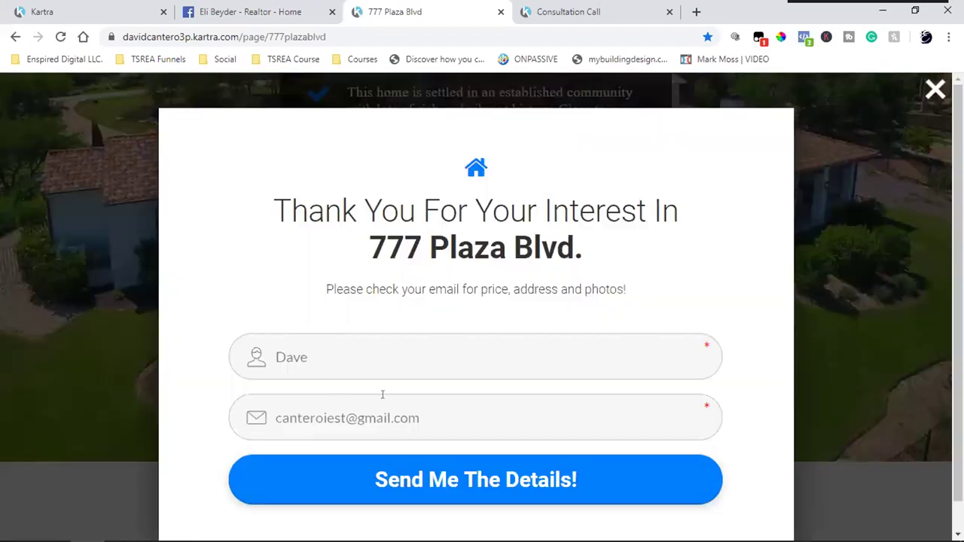
# - Check the form's prefilled name, reopen the photo request form, and close the Thank You popup
pyautogui.scroll(-1, 369, 347)
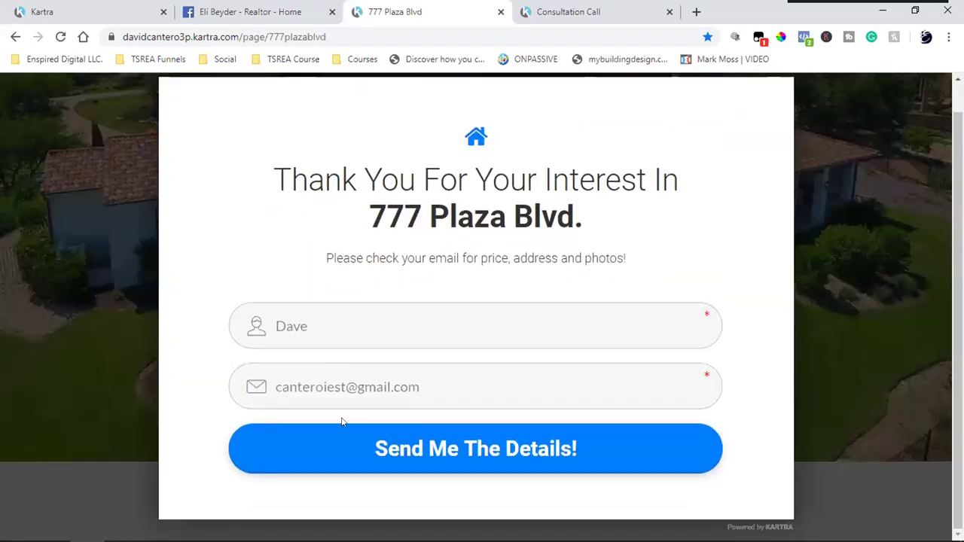
pyautogui.click(701, 319)
pyautogui.doubleClick(704, 315)
pyautogui.click(764, 383)
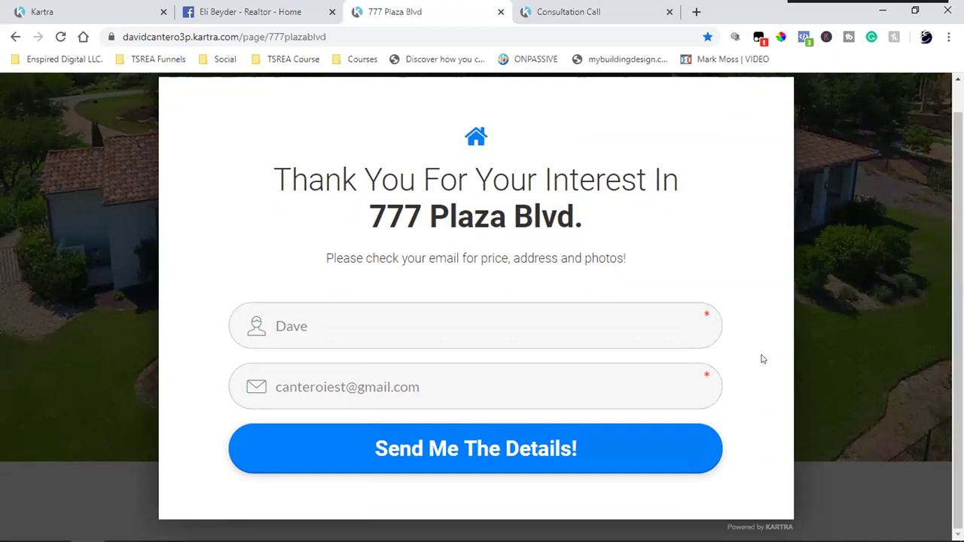
pyautogui.scroll(-5, 826, 327)
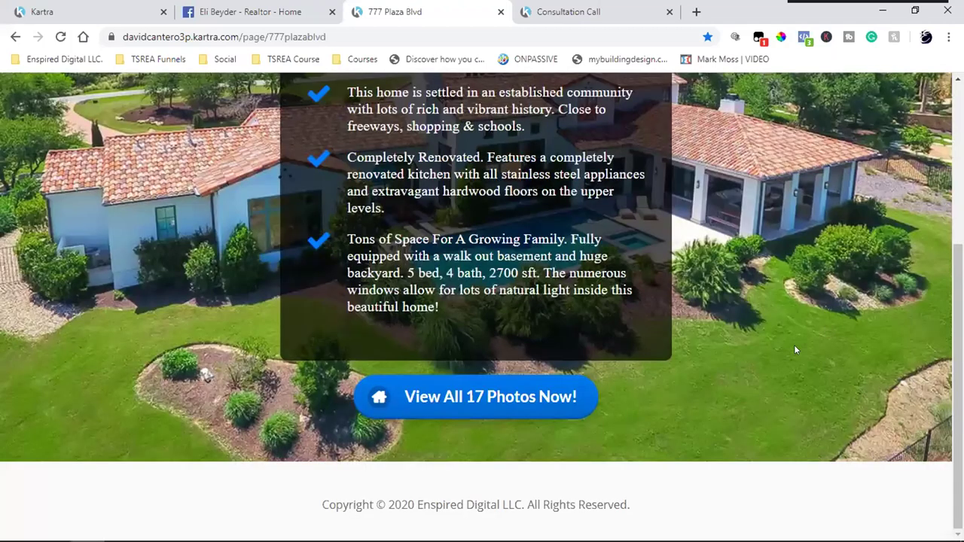
pyautogui.click(441, 393)
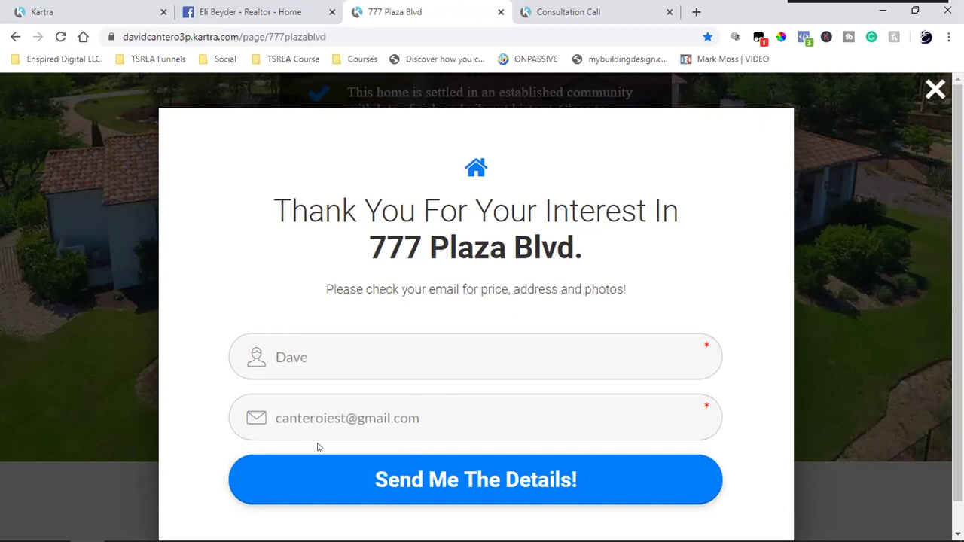
pyautogui.click(879, 332)
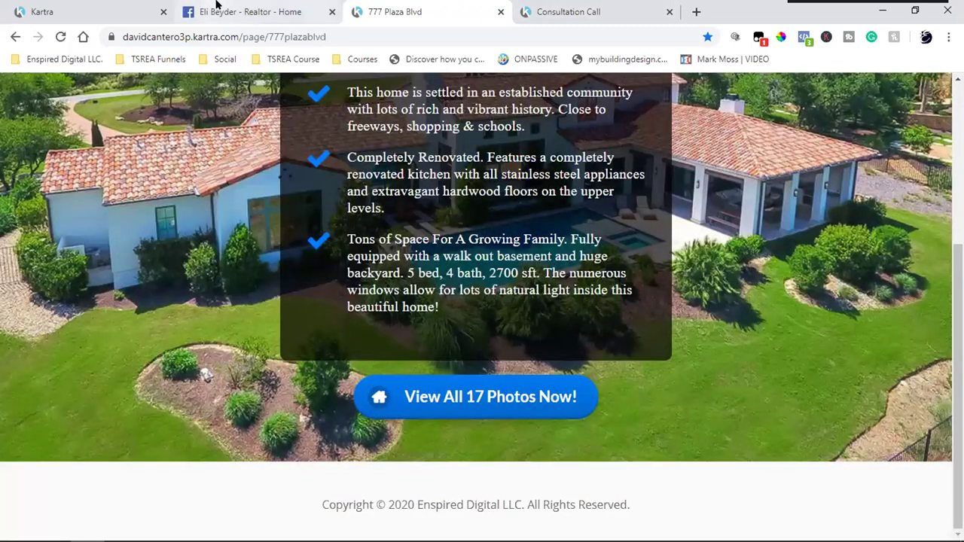
pyautogui.click(573, 11)
pyautogui.click(395, 11)
pyautogui.scroll(3, 287, 199)
pyautogui.scroll(1, 527, 290)
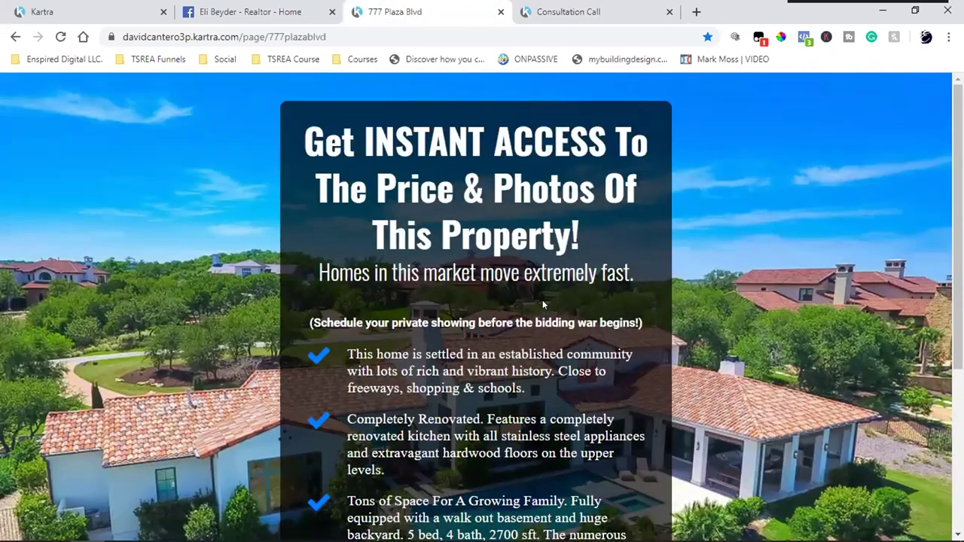
pyautogui.scroll(-2, 543, 303)
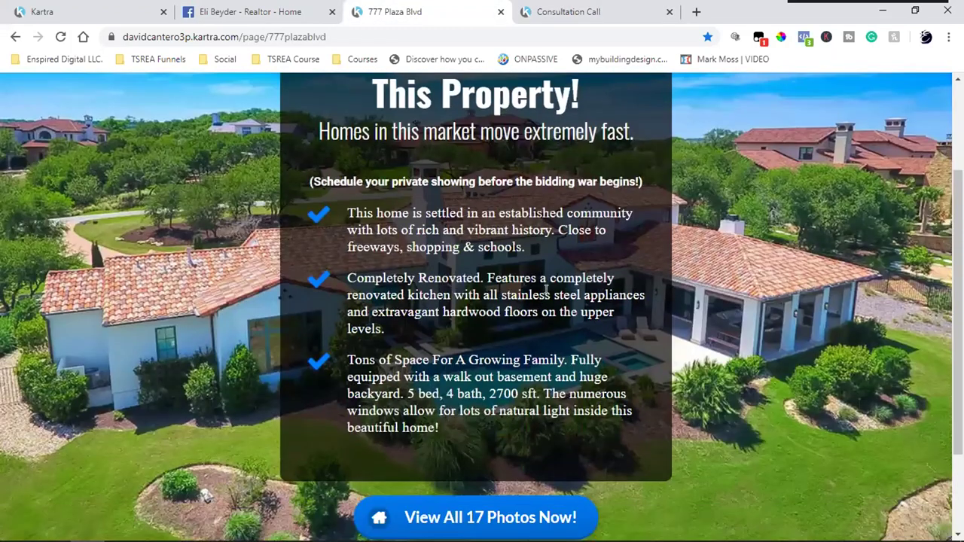
pyautogui.scroll(2, 547, 293)
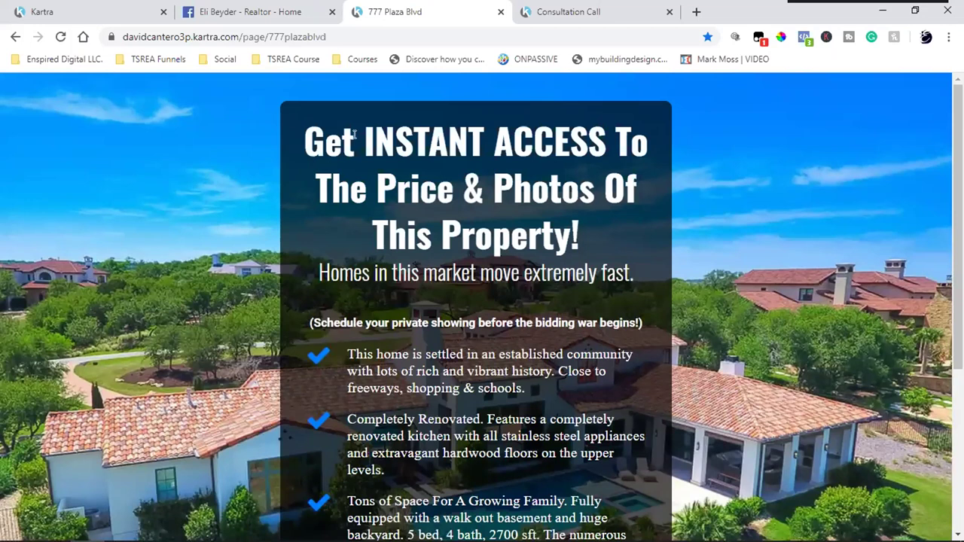
pyautogui.moveTo(354, 134); pyautogui.dragTo(679, 226)
pyautogui.click(681, 234)
pyautogui.scroll(-4, 168, 237)
pyautogui.scroll(4, 209, 294)
pyautogui.scroll(-2, 210, 294)
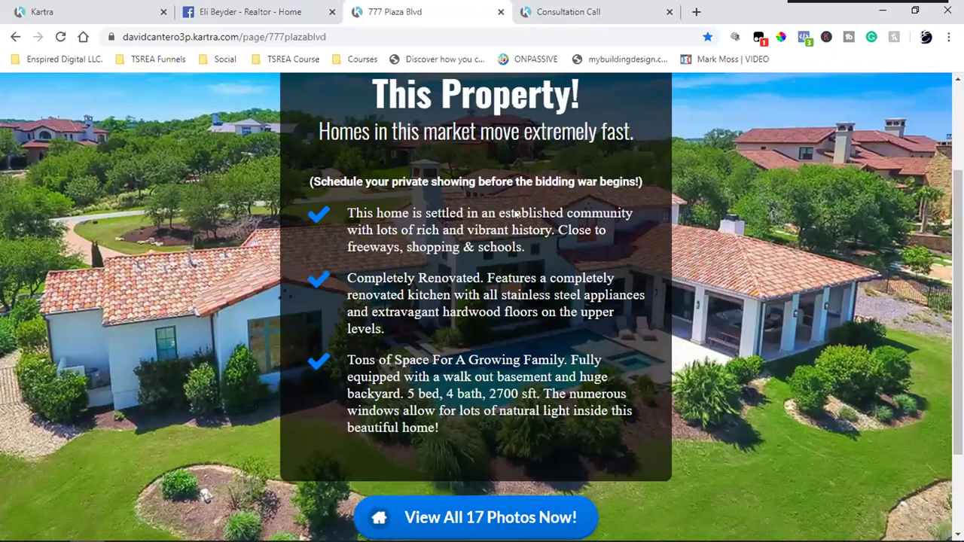
pyautogui.moveTo(346, 226); pyautogui.dragTo(509, 401)
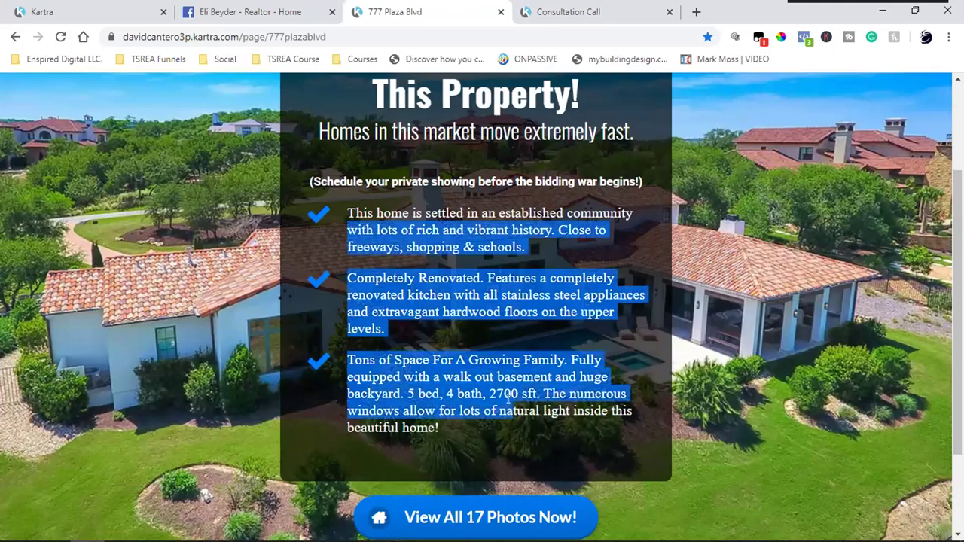
pyautogui.click(626, 322)
pyautogui.scroll(2, 627, 322)
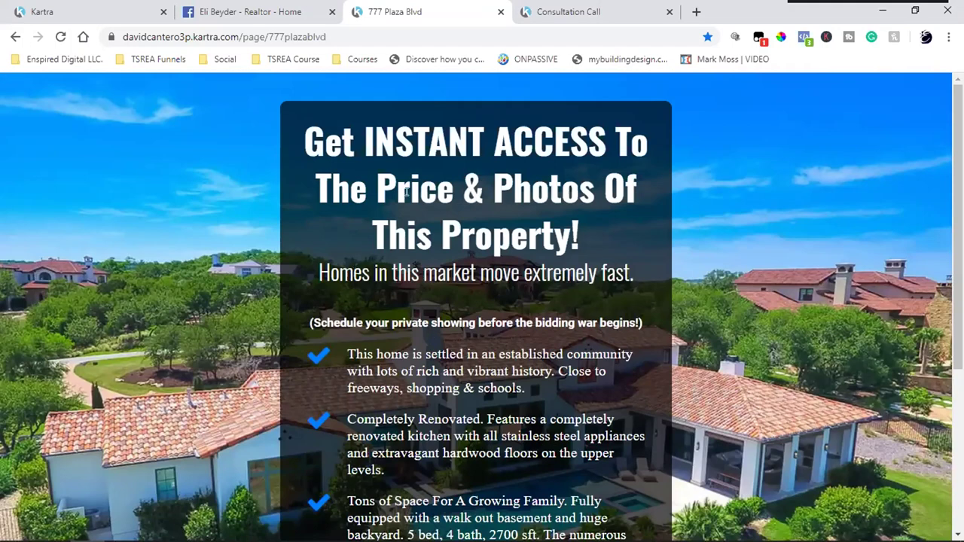
pyautogui.scroll(-4, 407, 192)
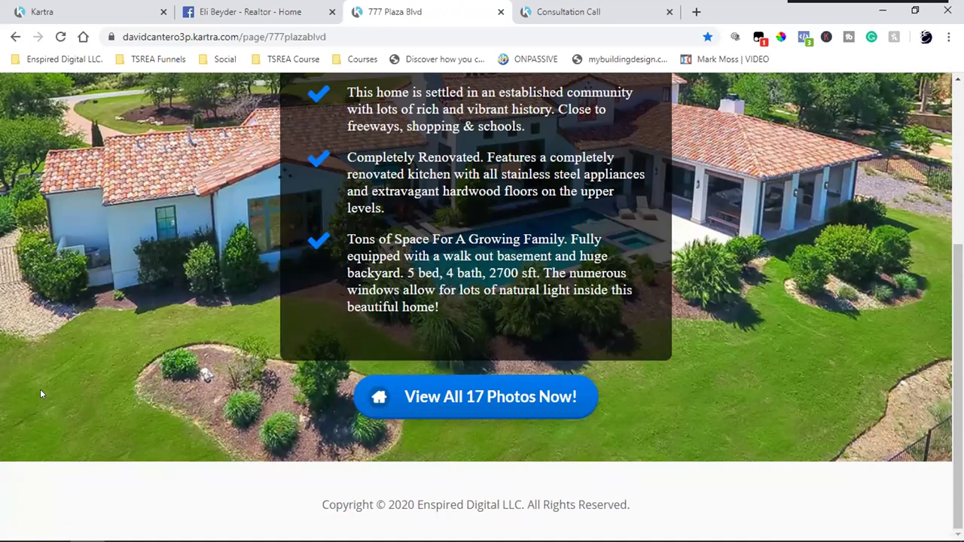
pyautogui.scroll(4, 40, 388)
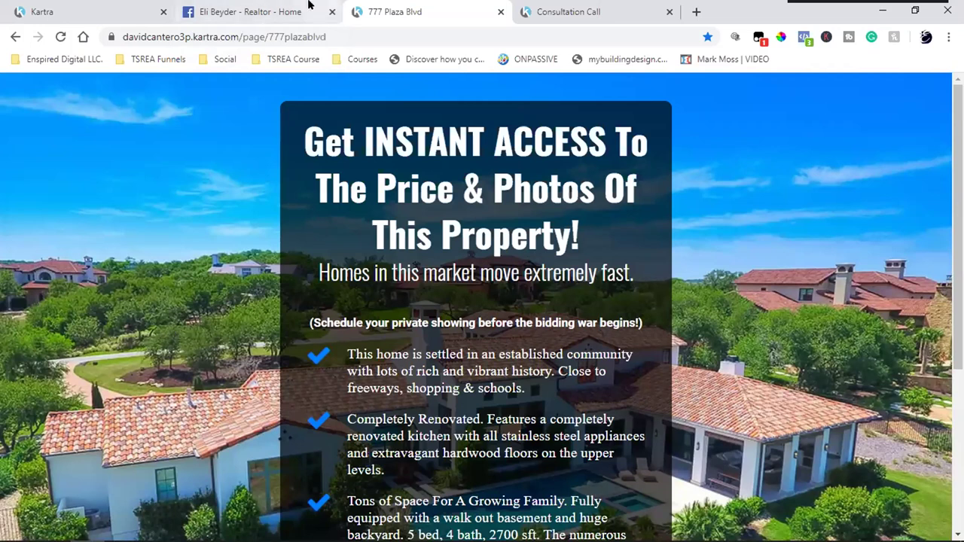
pyautogui.click(248, 12)
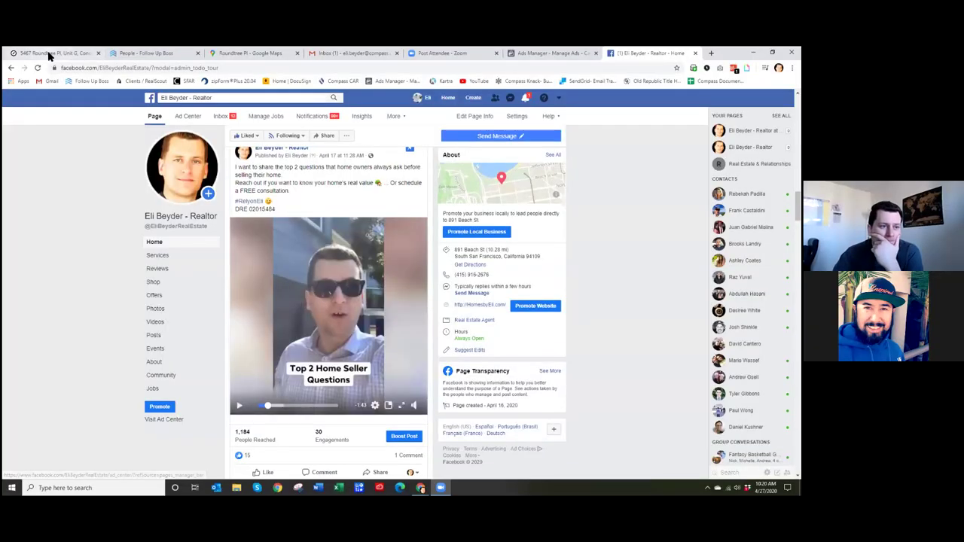
# - Select the Compass listing tab so the Zoom share shows the $375,000 Concord condo
pyautogui.click(47, 53)
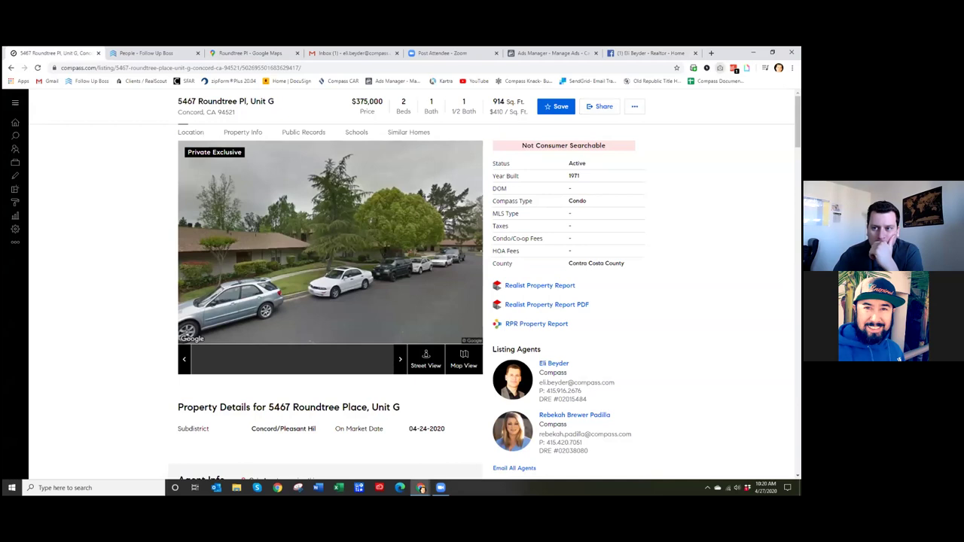
# - Capture the whole Compass listing page, download it as a PDF and open it
pyautogui.click(720, 67)
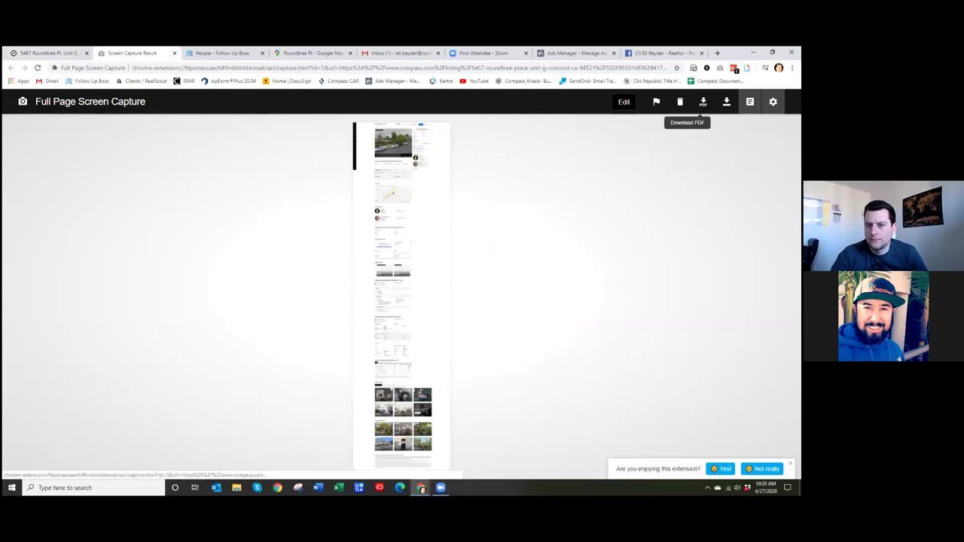
pyautogui.click(703, 102)
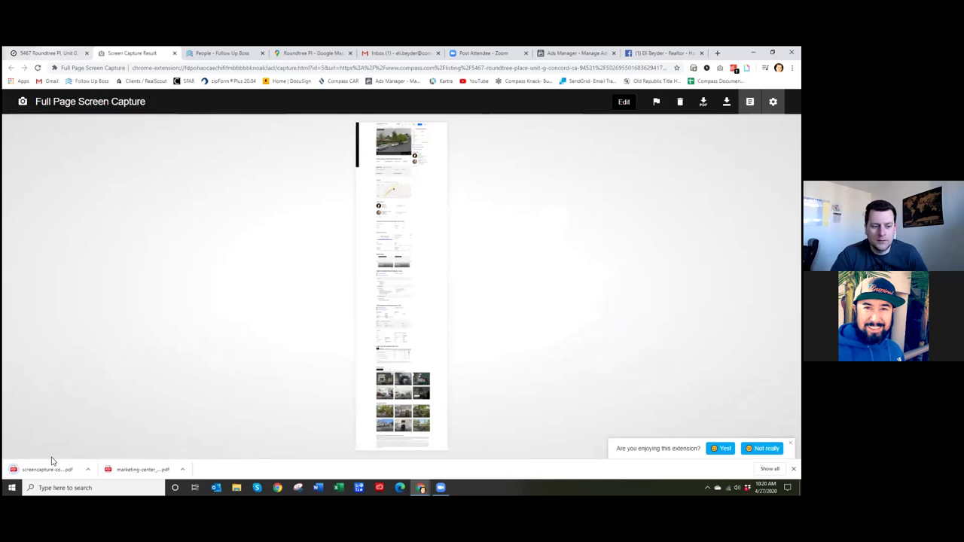
pyautogui.click(41, 470)
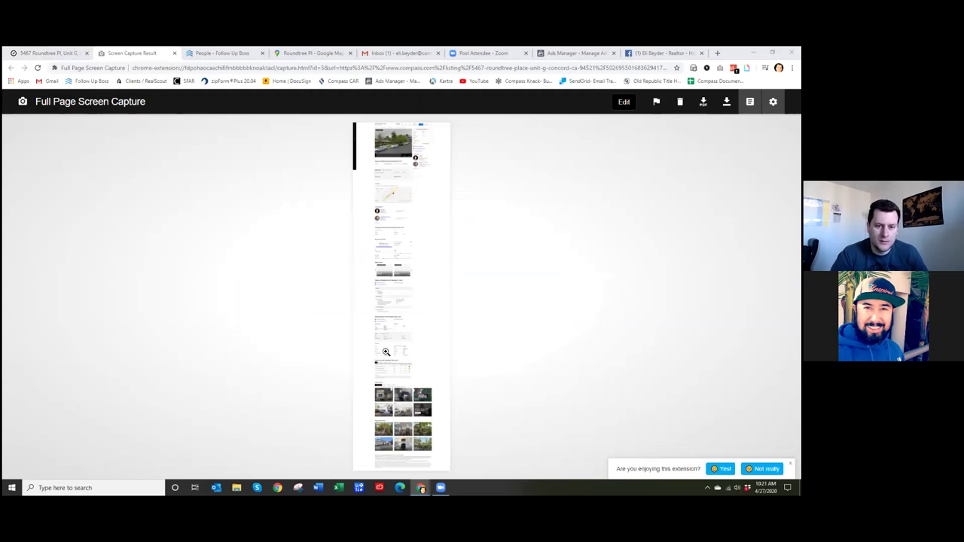
pyautogui.hotkey('ctrl', '+')
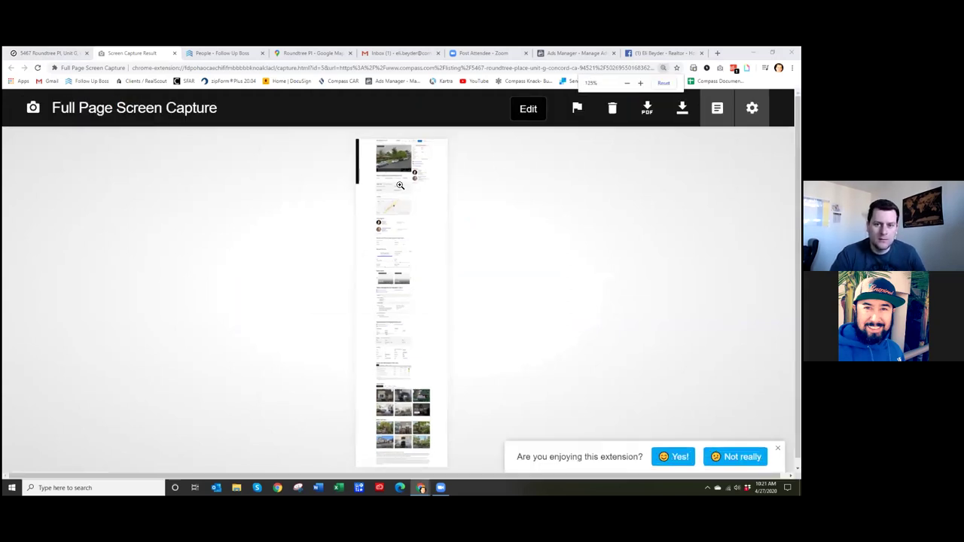
pyautogui.hotkey('ctrl', '-')
pyautogui.hotkey('ctrl', '-')
pyautogui.hotkey('ctrl', '-')
pyautogui.hotkey('ctrl', '-')
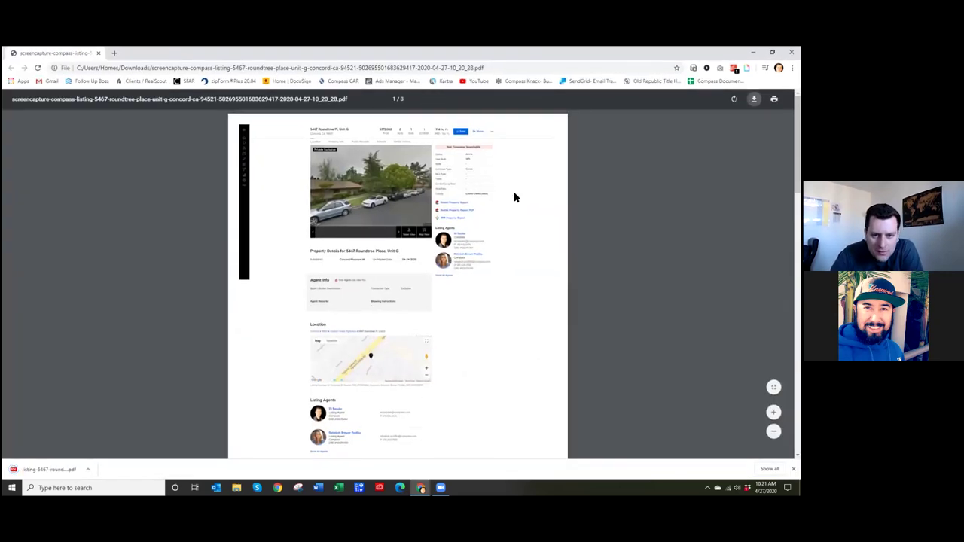
# - Scroll through all three pages of the listing PDF, then restore its window to a smaller size
pyautogui.scroll(-10, 514, 197)
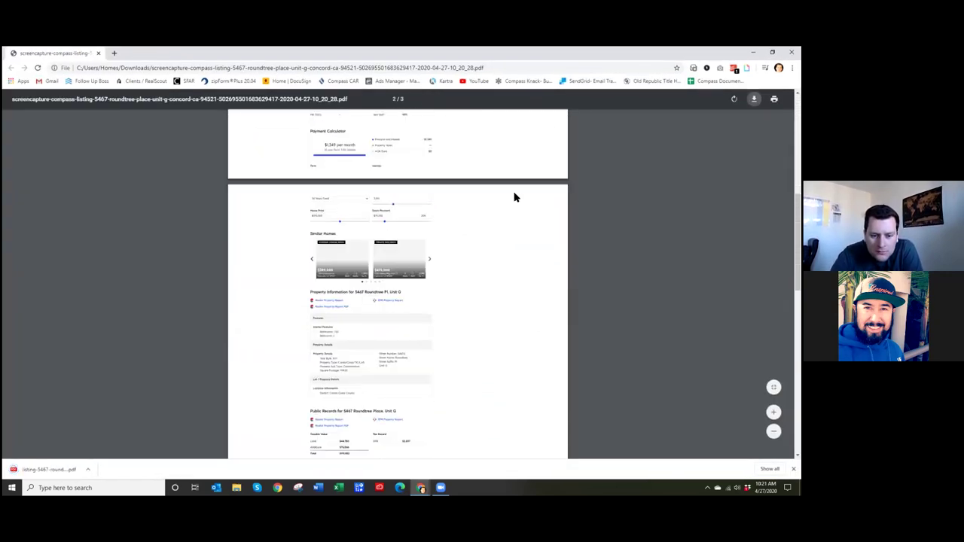
pyautogui.scroll(-3, 514, 198)
pyautogui.scroll(-8, 515, 197)
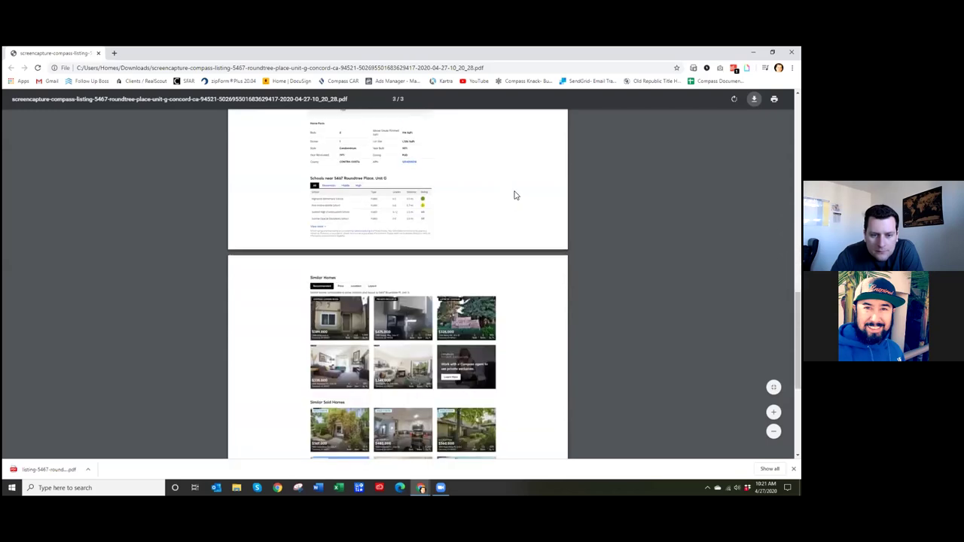
pyautogui.scroll(3, 512, 194)
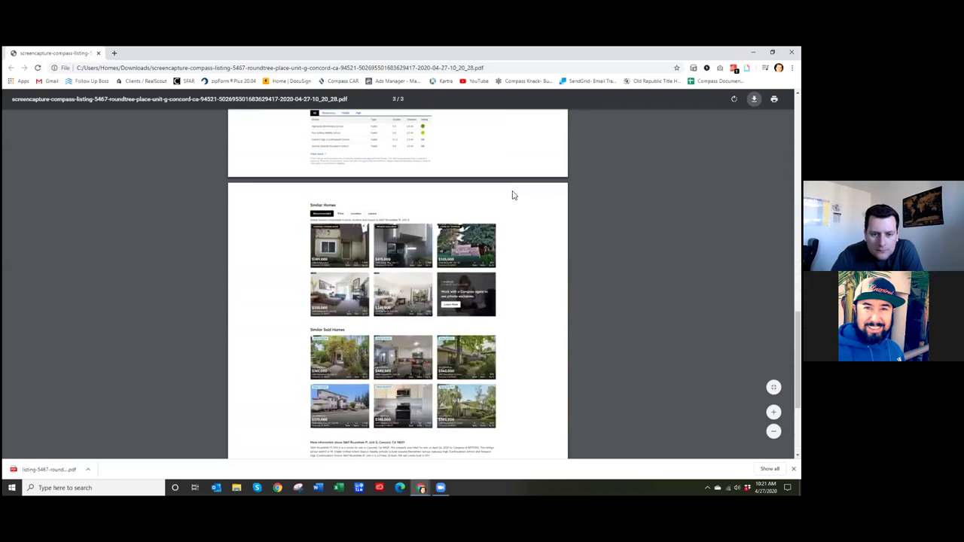
pyautogui.scroll(4, 512, 196)
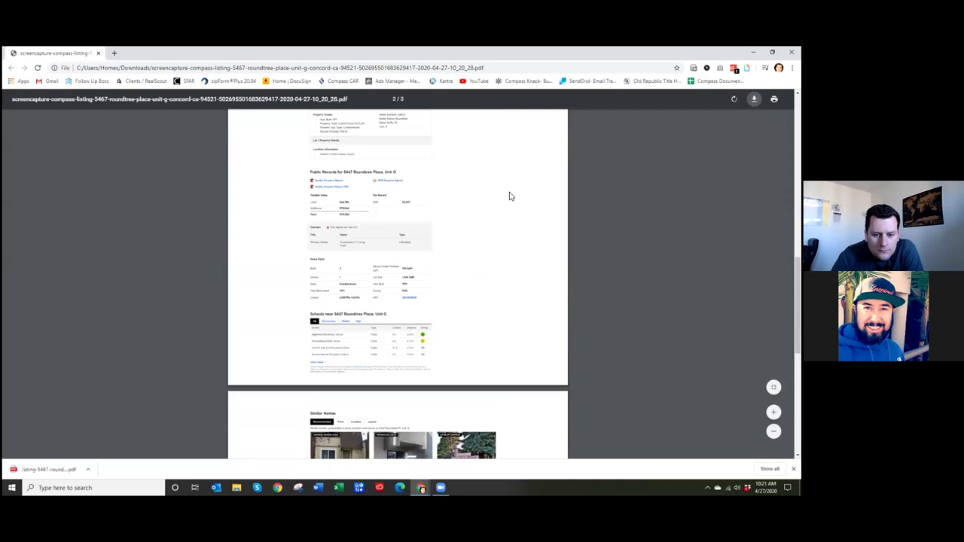
pyautogui.scroll(10, 509, 197)
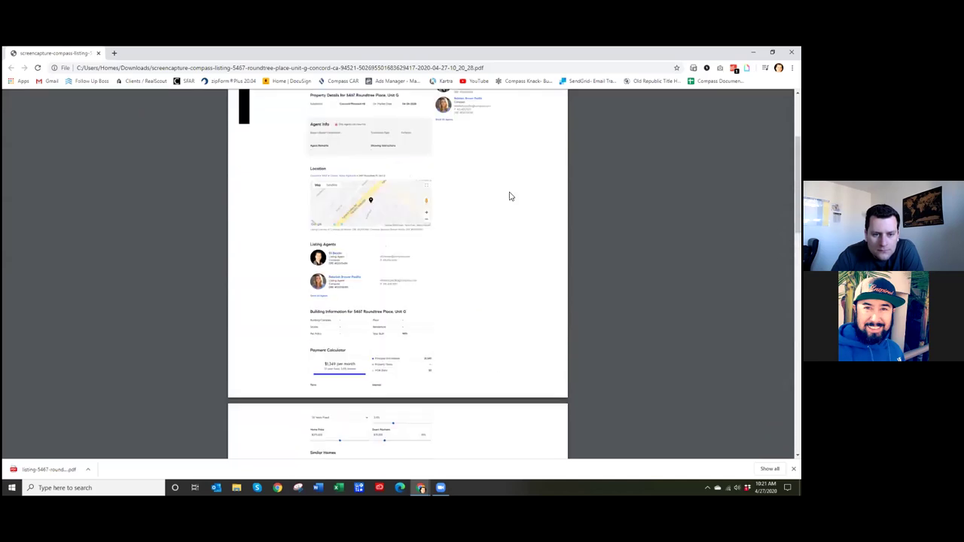
pyautogui.scroll(3, 509, 197)
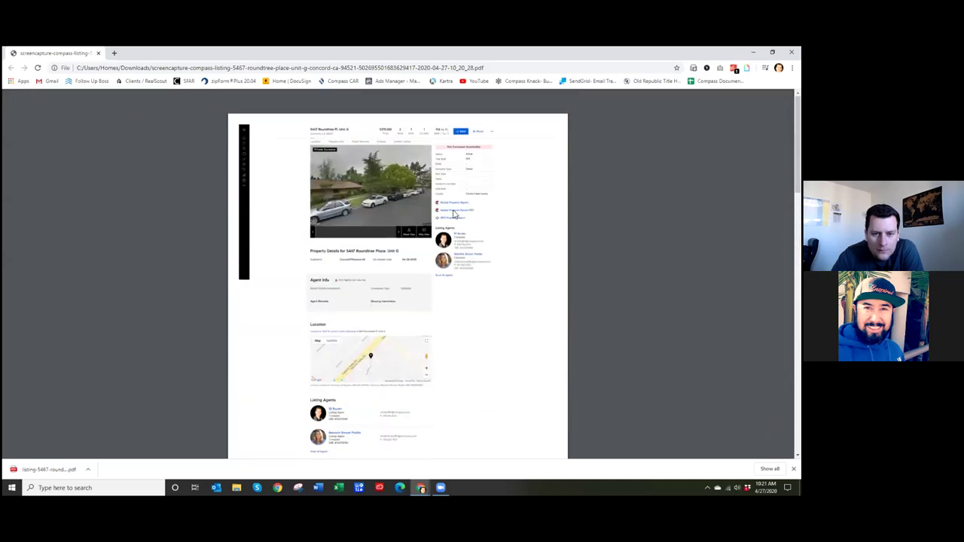
pyautogui.moveTo(460, 116)
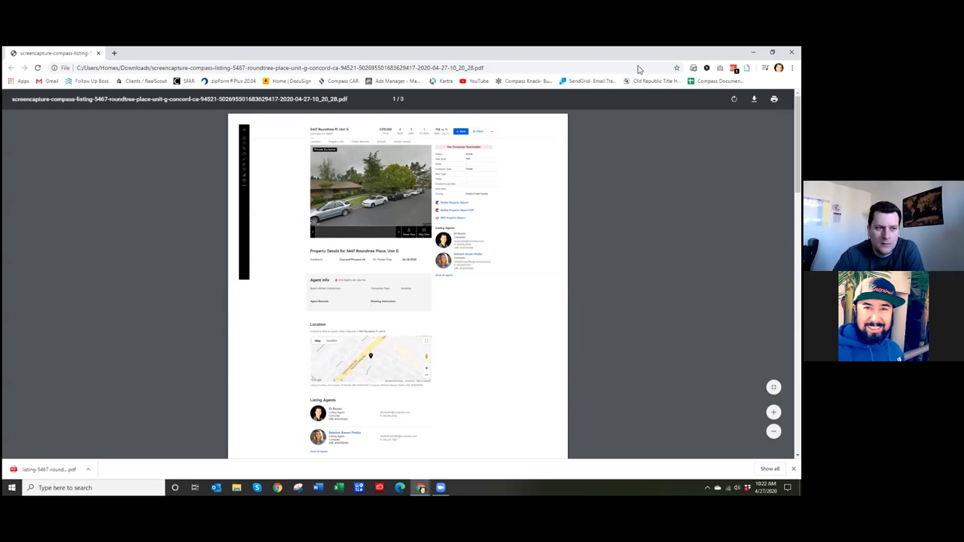
pyautogui.press('super+Down')
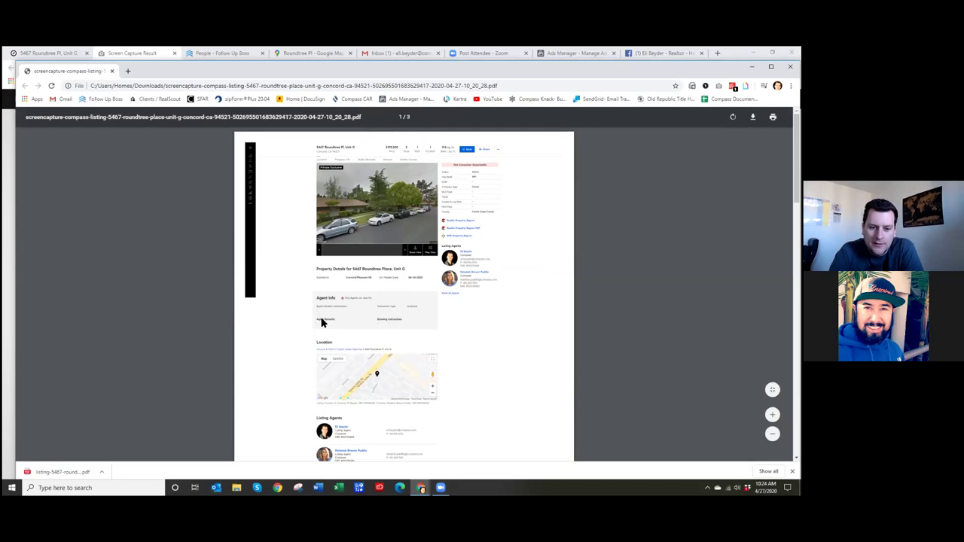
# - Scroll the listing PDF briefly, then close its window
pyautogui.scroll(-3, 292, 211)
pyautogui.scroll(3, 291, 215)
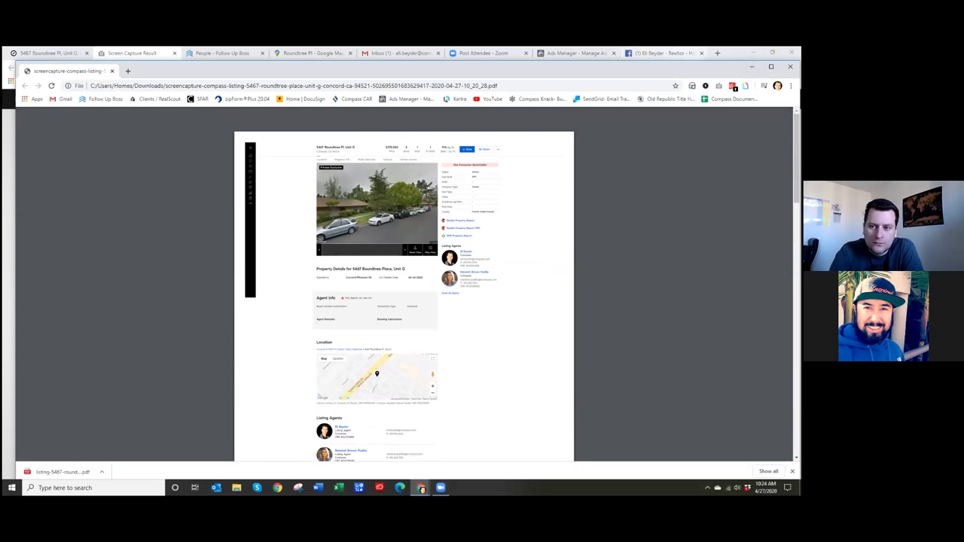
pyautogui.click(751, 66)
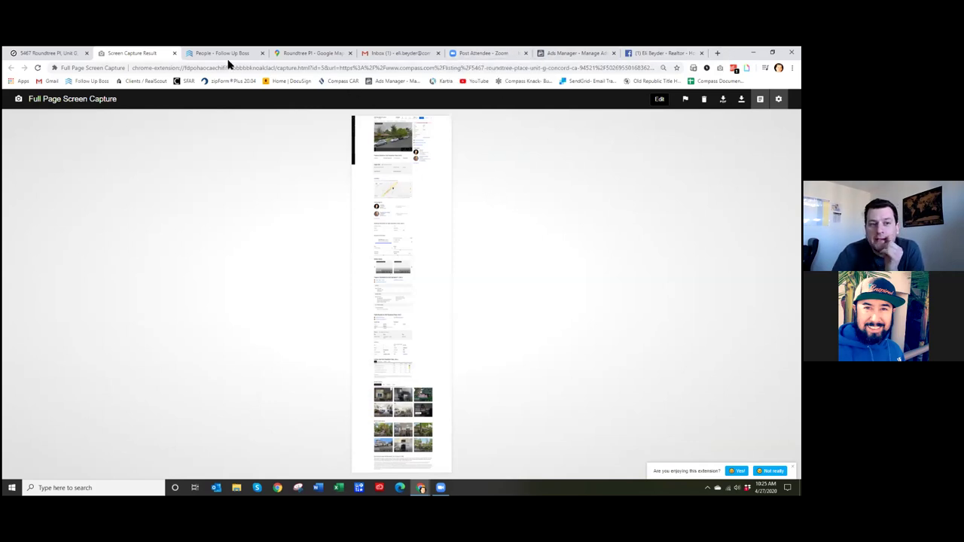
# - Switch back to the Ads Manager browser tab
pyautogui.click(573, 53)
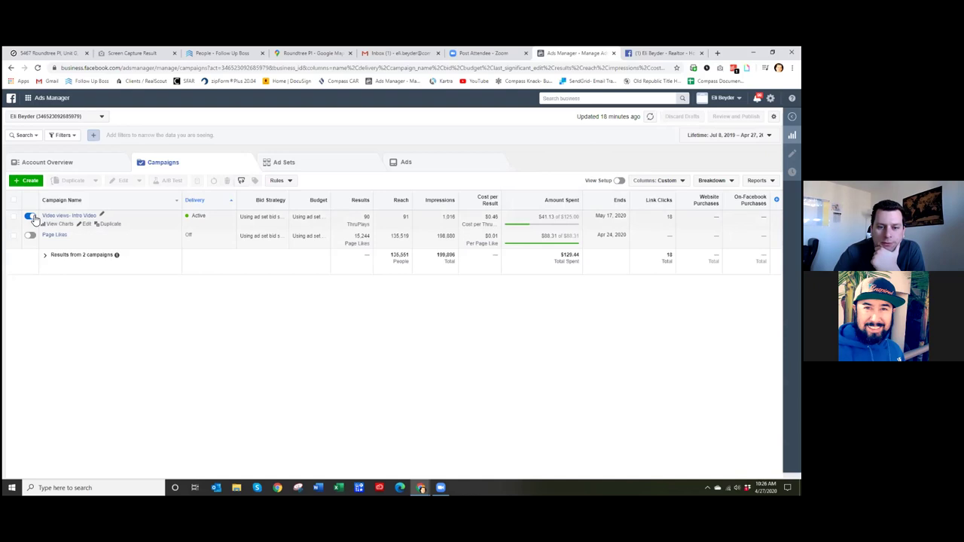
# - Toggle the Video views - Intro Video campaign and select its 90 ThruPlays result value
pyautogui.click(31, 216)
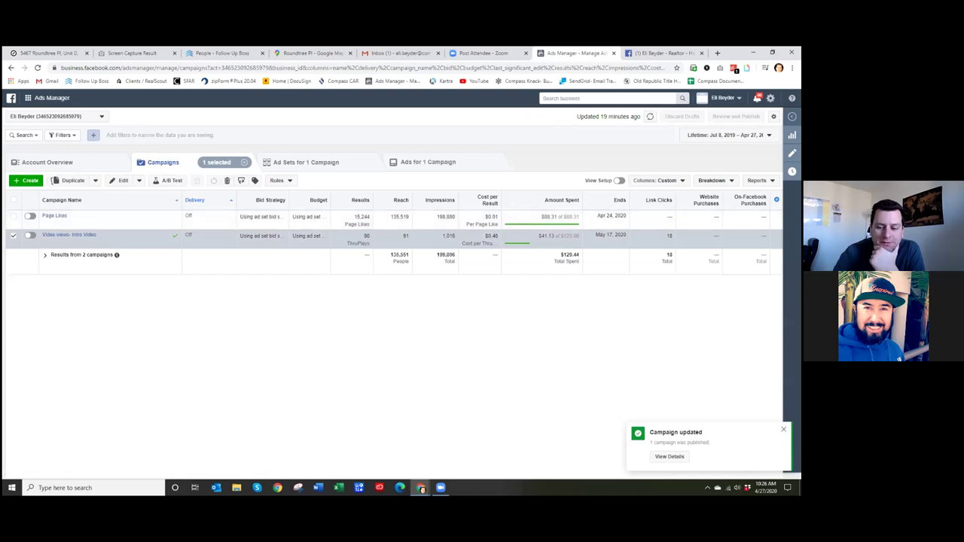
pyautogui.moveTo(66, 230)
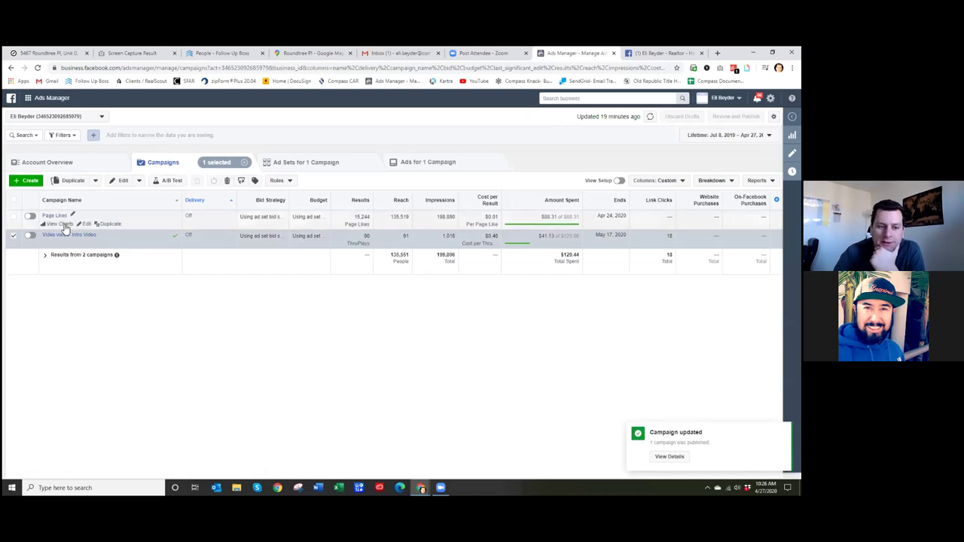
pyautogui.doubleClick(367, 235)
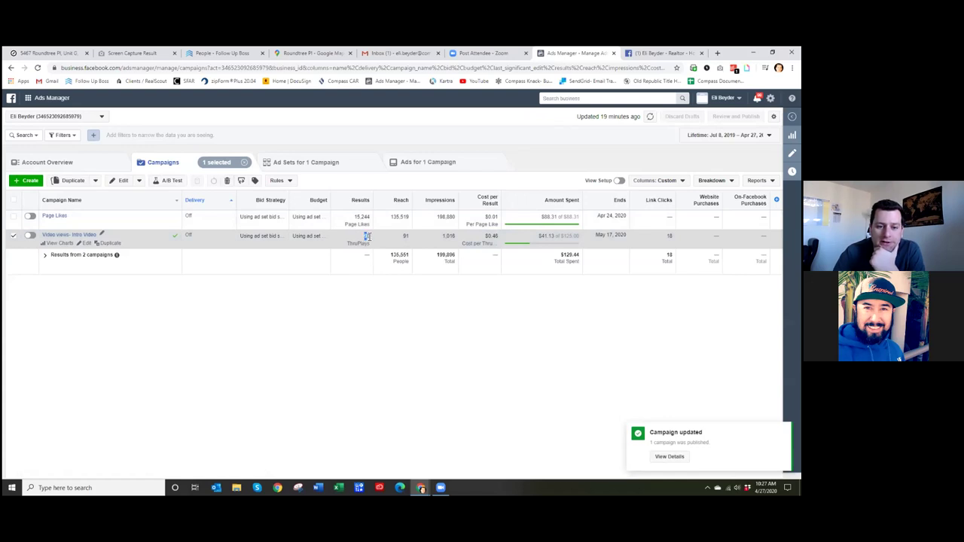
pyautogui.click(394, 289)
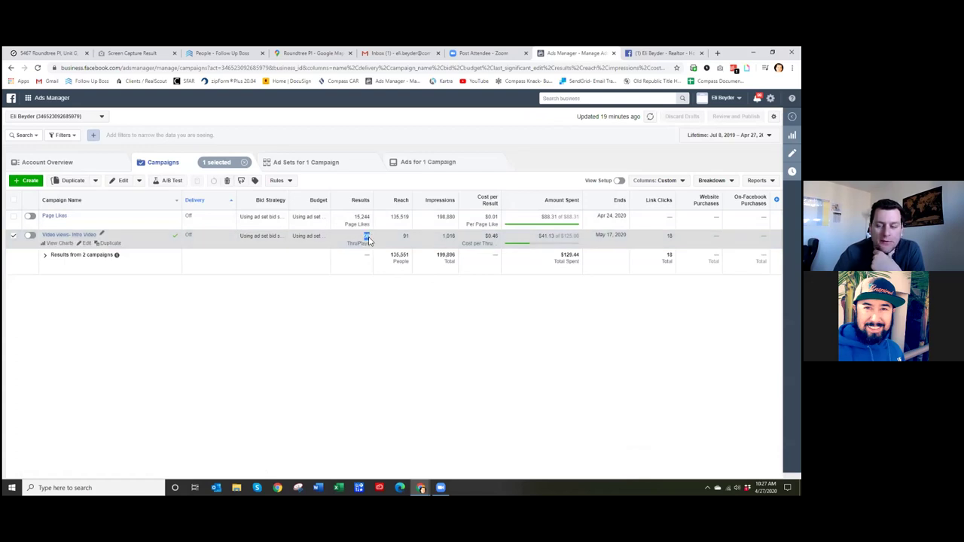
pyautogui.click(402, 284)
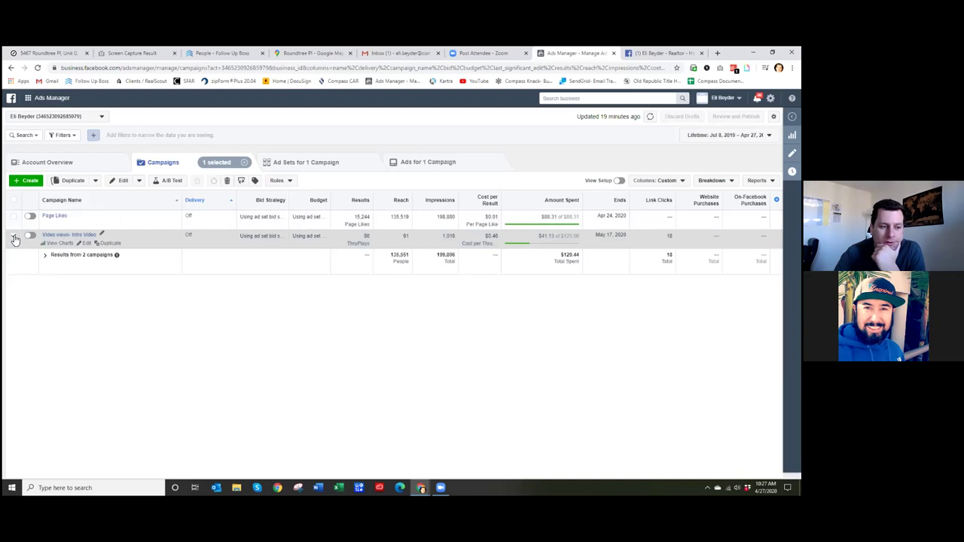
# - Turn on the Kitty Hawk Rd +15mi ad set and its video views ad, then return to Campaigns
pyautogui.click(312, 162)
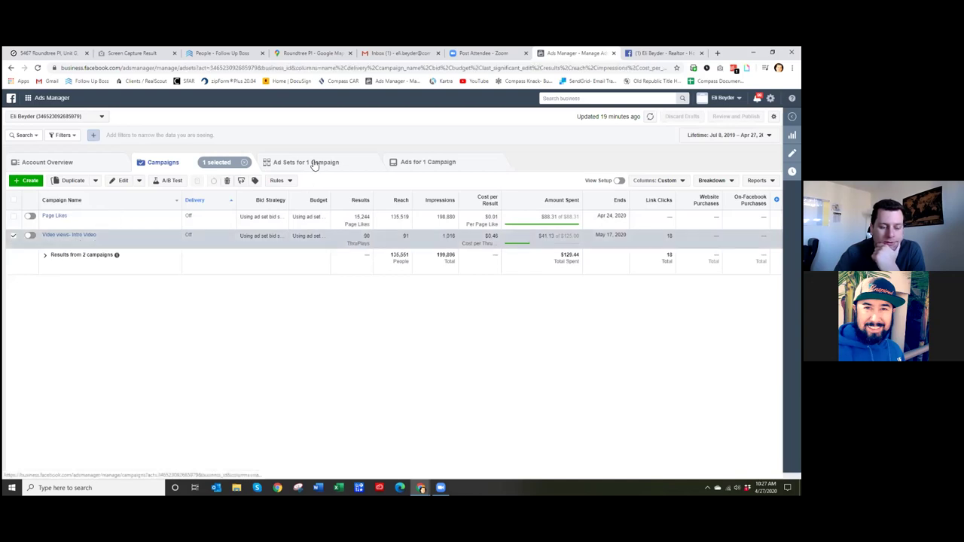
pyautogui.click(30, 217)
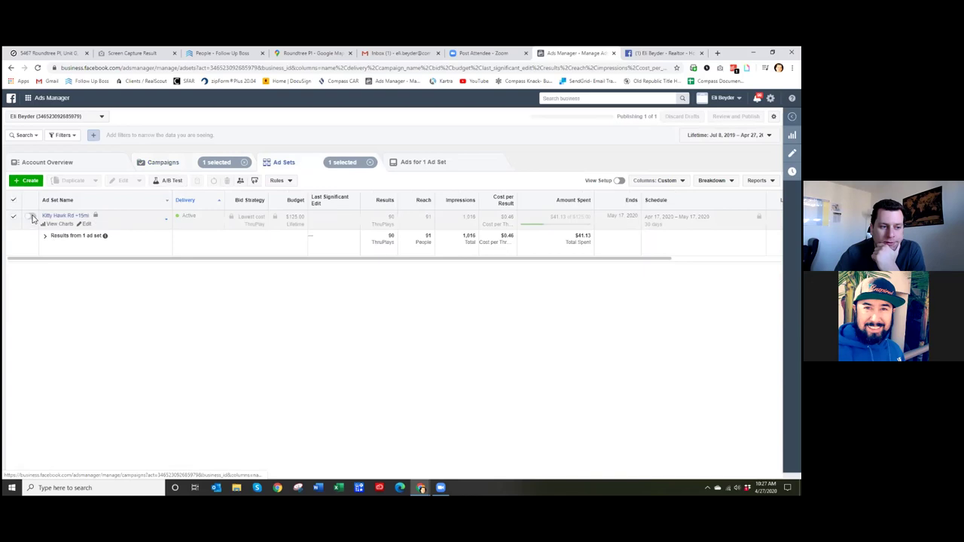
pyautogui.click(445, 162)
pyautogui.click(32, 224)
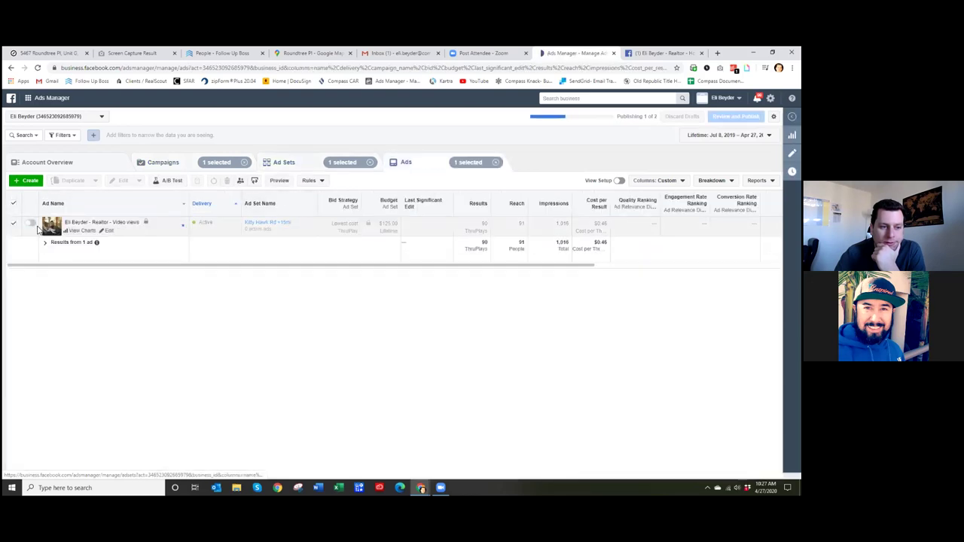
pyautogui.click(167, 162)
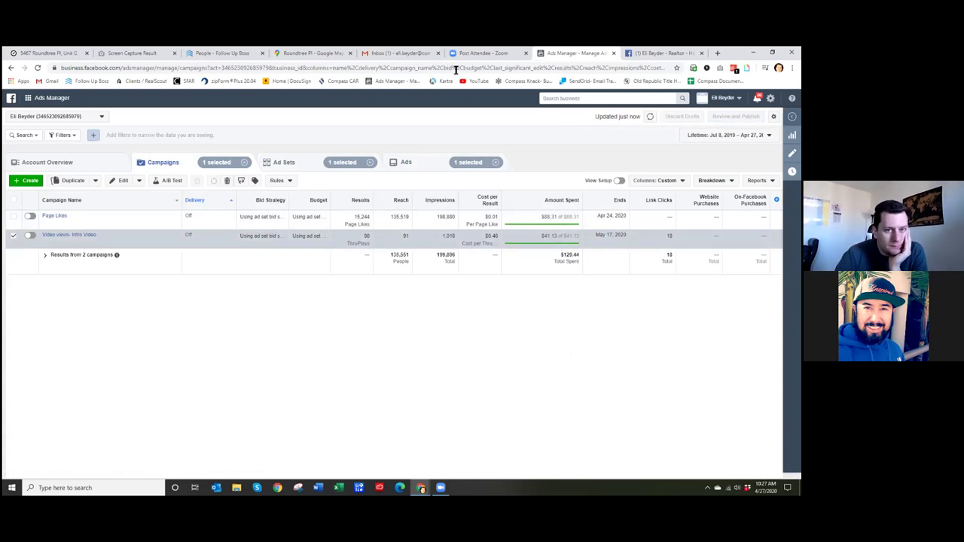
# - Go to the realtor's Facebook Page Videos section and scroll down to the five All Videos
pyautogui.click(644, 54)
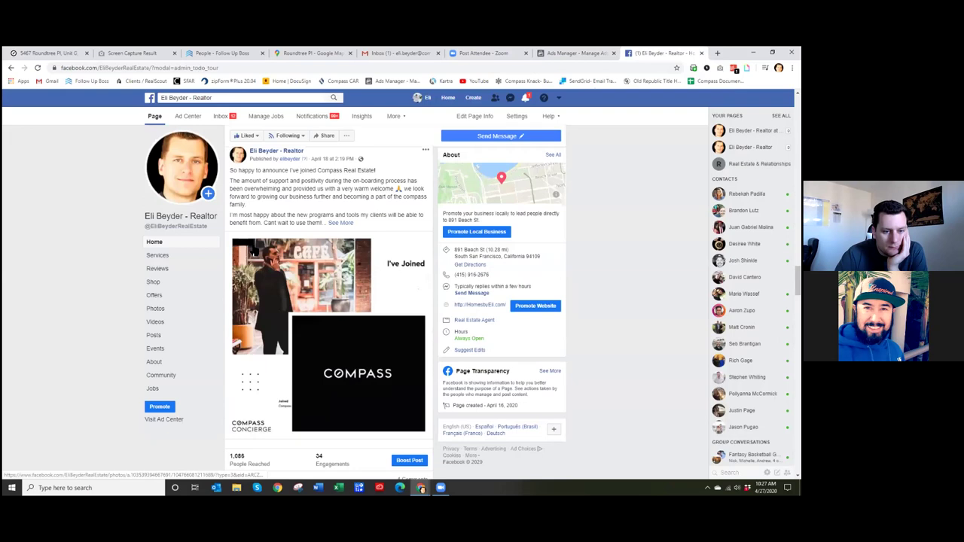
pyautogui.scroll(3, 181, 311)
pyautogui.click(182, 322)
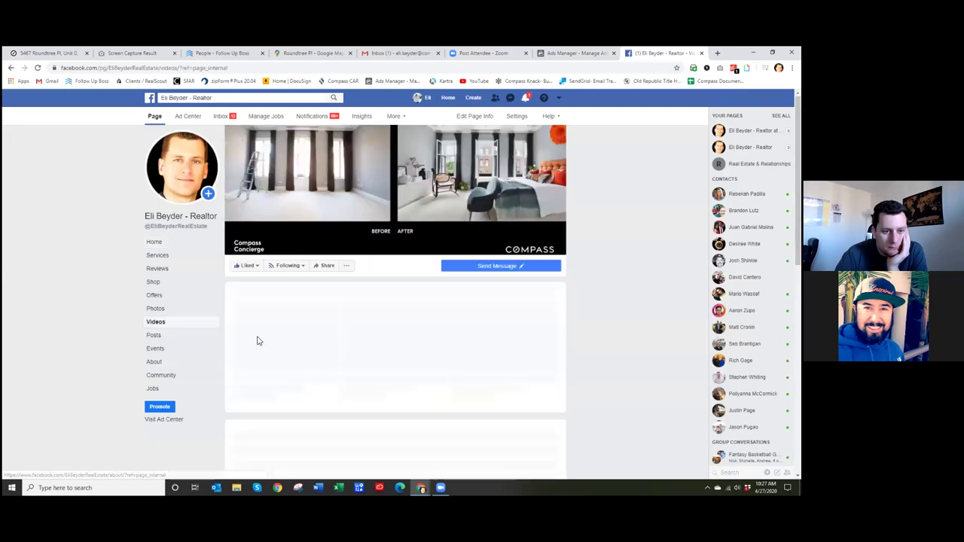
pyautogui.scroll(-1, 598, 336)
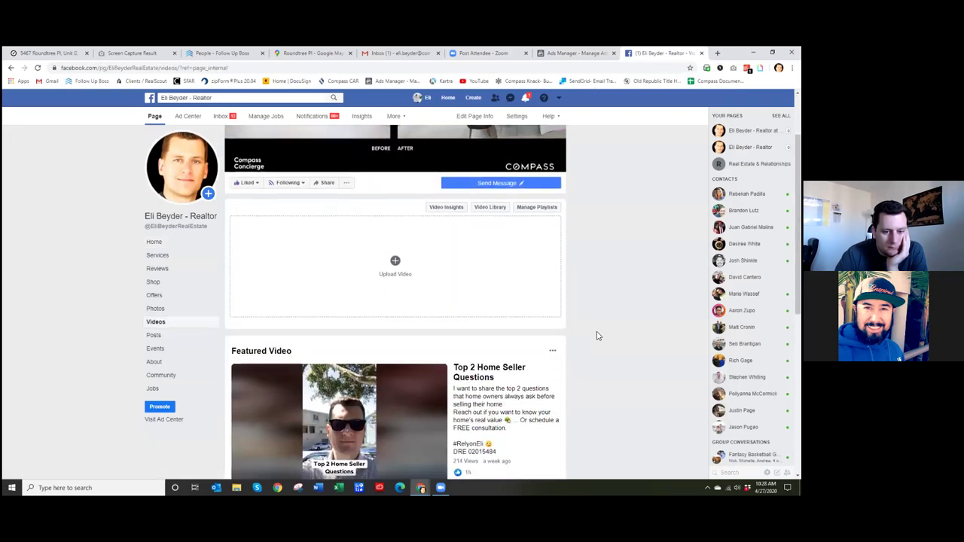
pyautogui.scroll(-3, 598, 336)
pyautogui.scroll(-2, 595, 335)
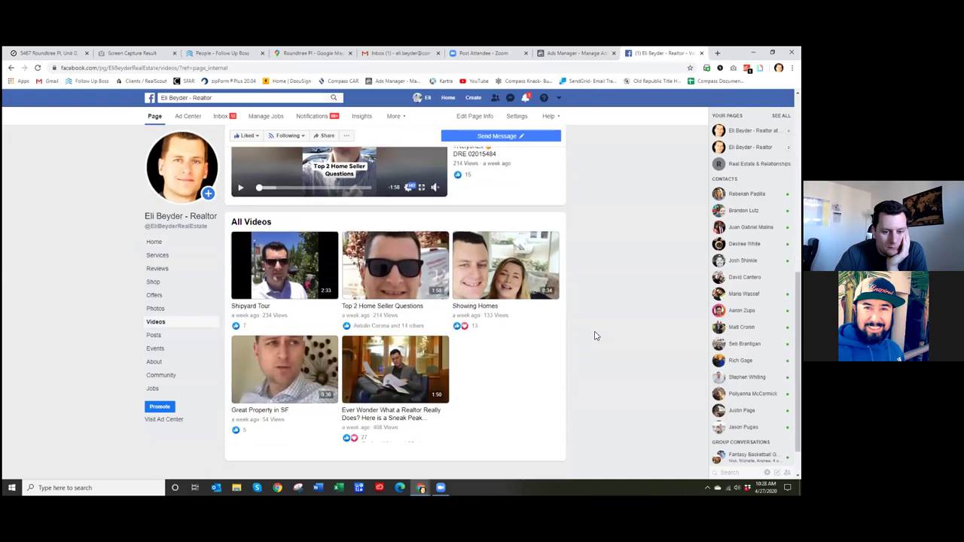
# - Play and pause the realtor video, check its reactions and comments, then return to Ads Manager
pyautogui.click(399, 337)
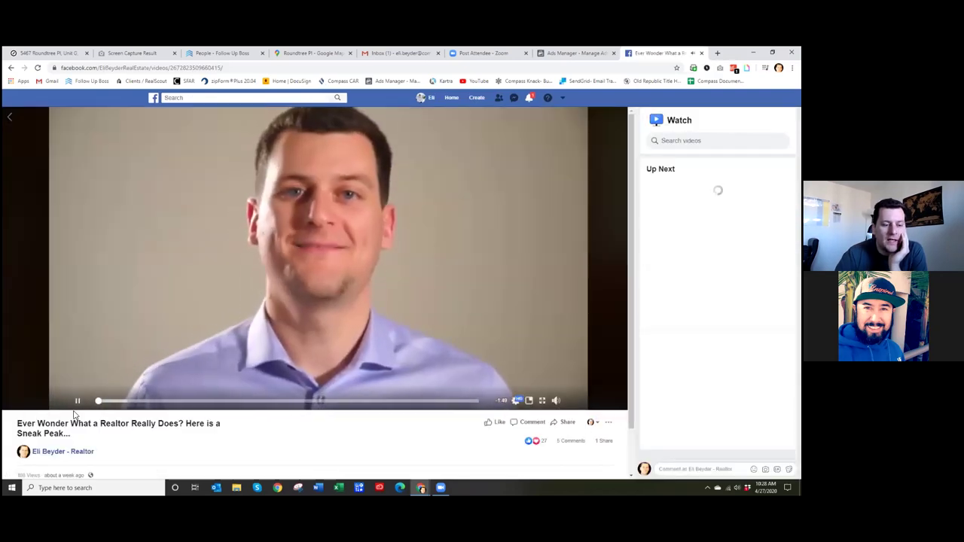
pyautogui.click(77, 401)
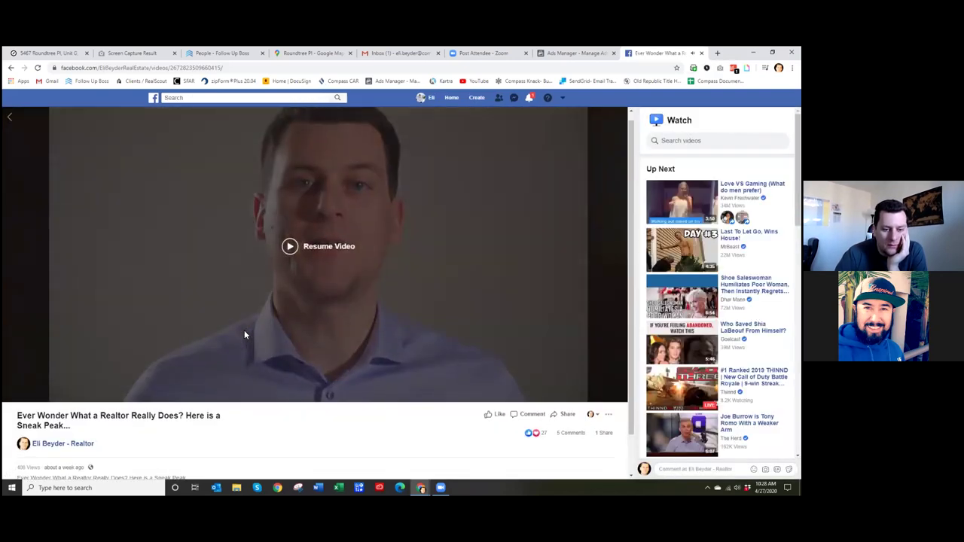
pyautogui.scroll(-1, 244, 332)
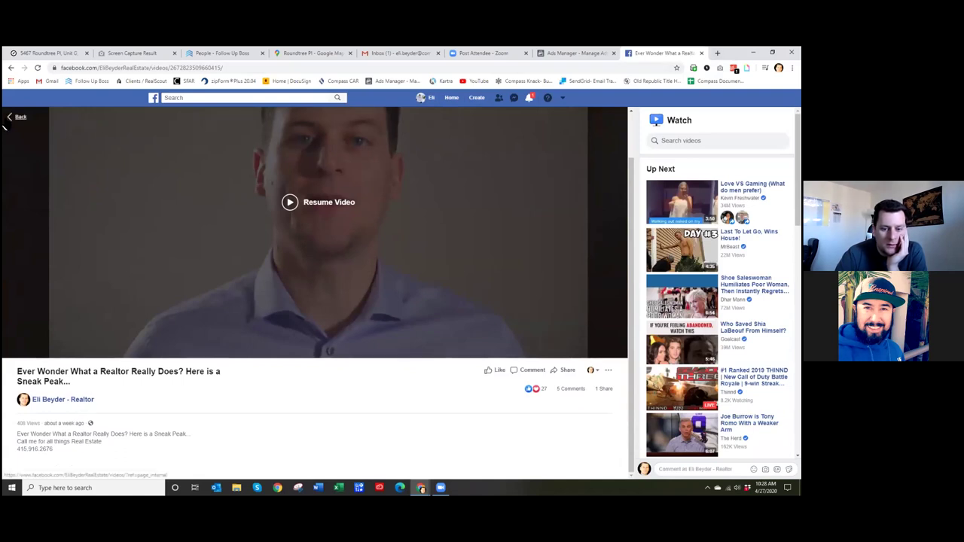
pyautogui.moveTo(546, 393)
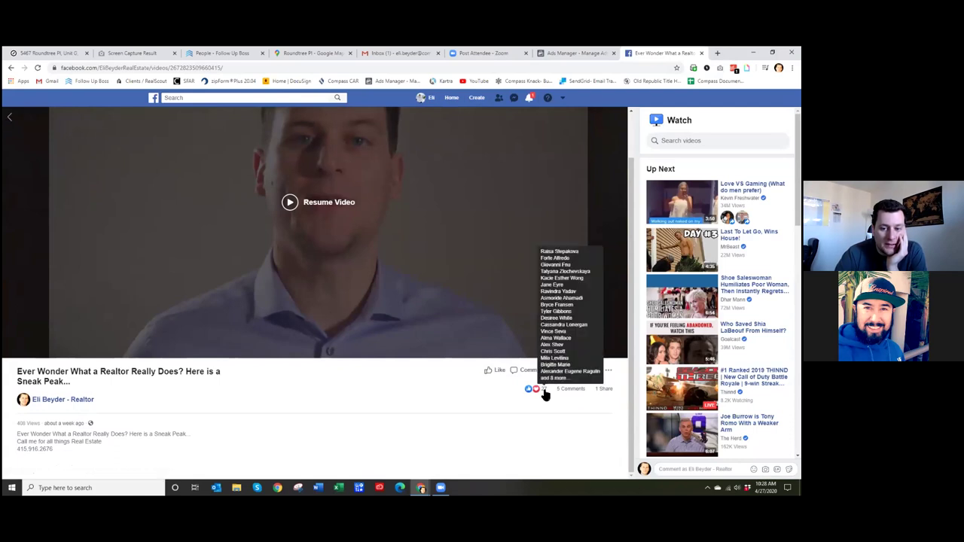
pyautogui.moveTo(576, 395)
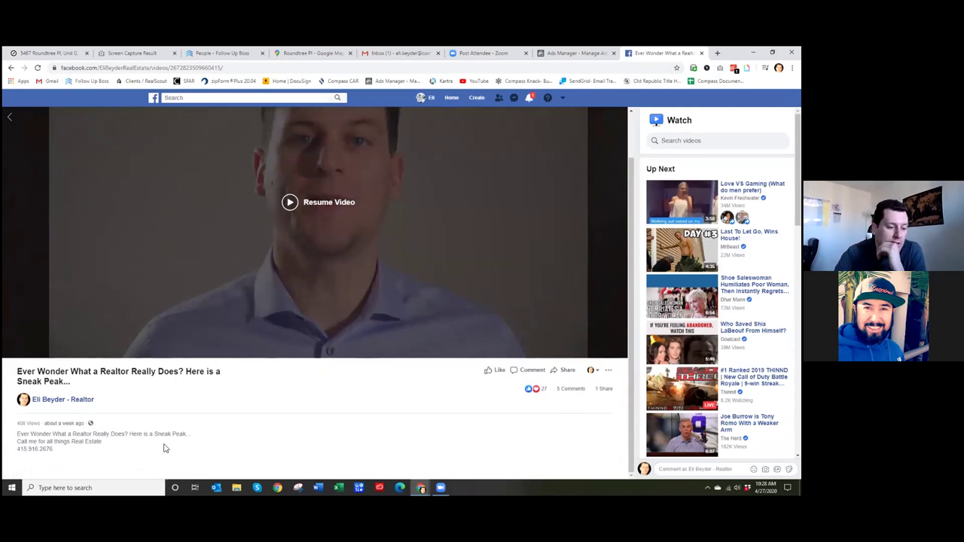
pyautogui.scroll(1, 172, 434)
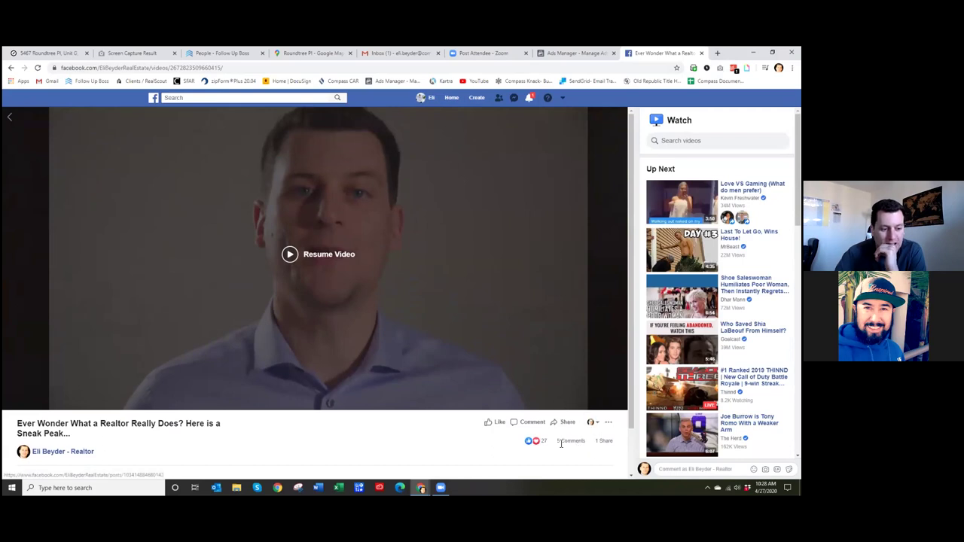
pyautogui.scroll(-1, 437, 435)
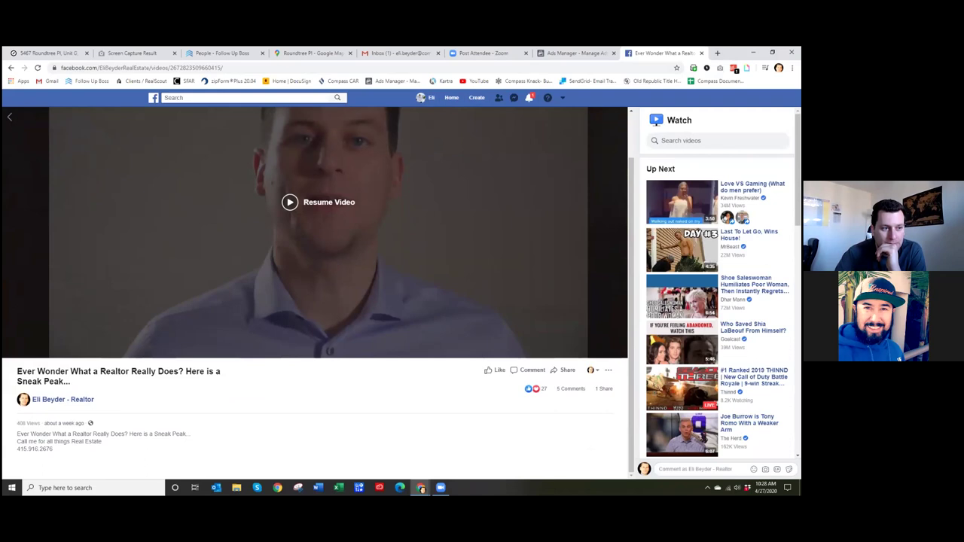
pyautogui.click(12, 121)
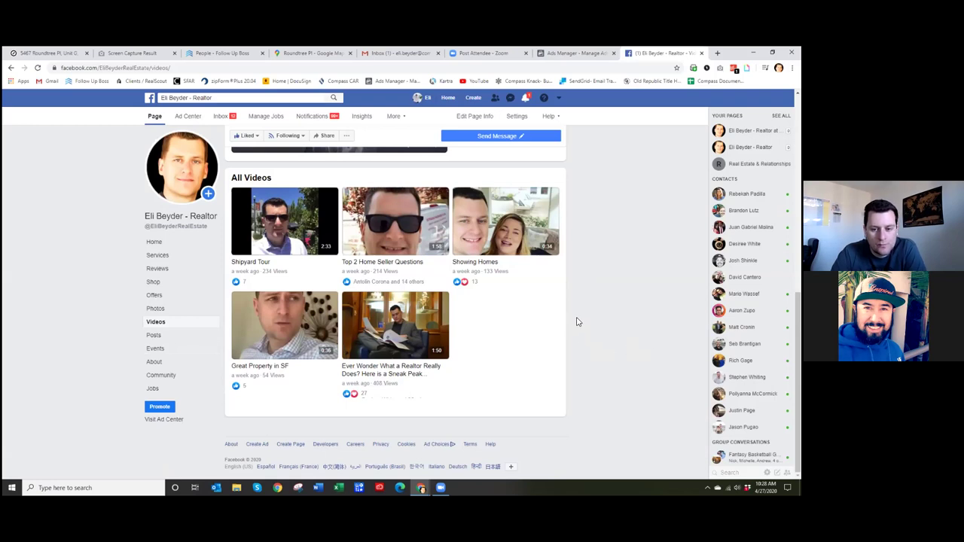
pyautogui.hotkey('ctrl', 'shift', 'Tab')
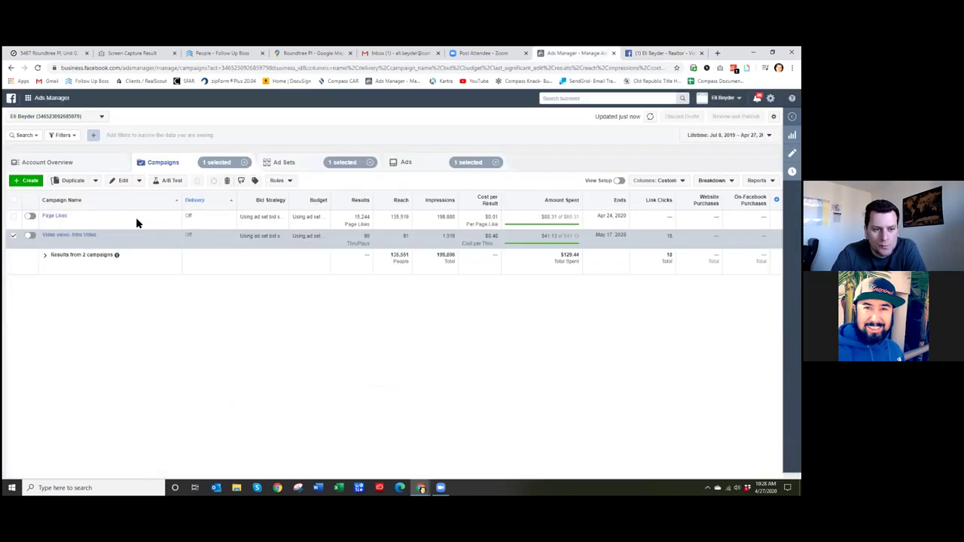
# - Browse the Kitty Hawk Rd +15mi ad set and its ads, then edit the Video views campaign
pyautogui.click(83, 237)
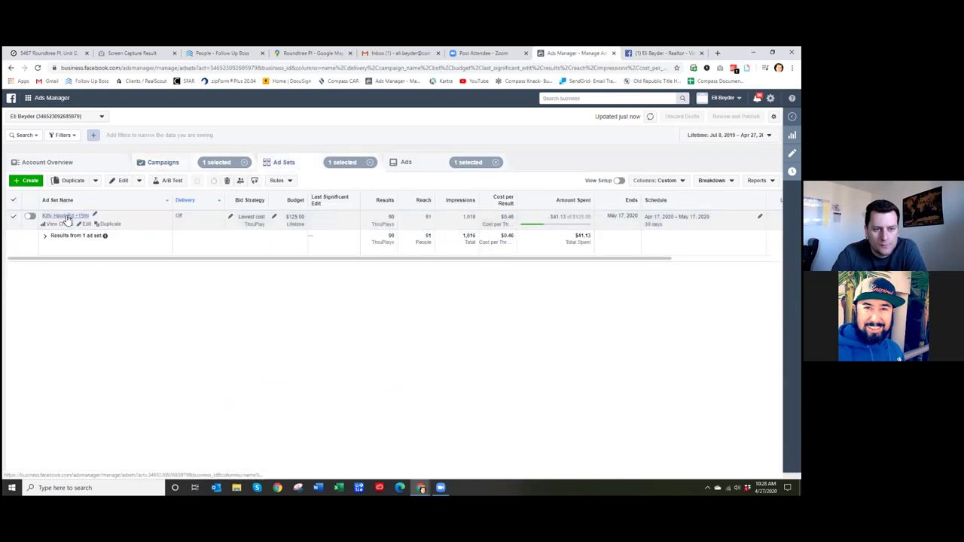
pyautogui.click(66, 217)
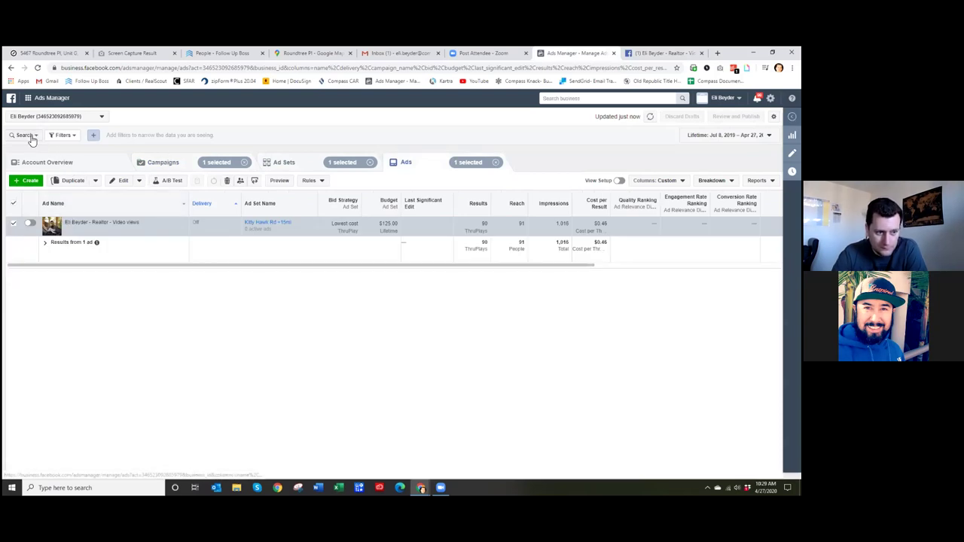
pyautogui.click(173, 165)
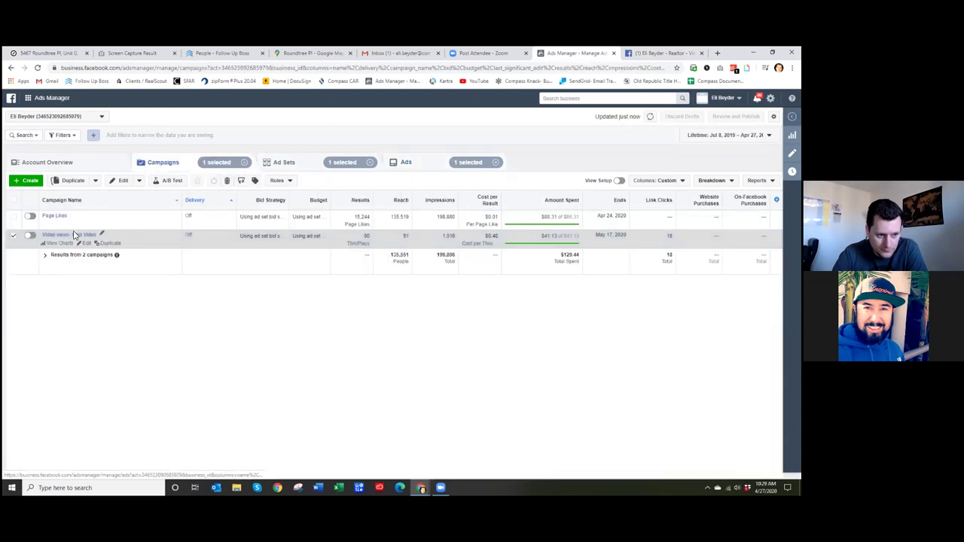
pyautogui.click(123, 181)
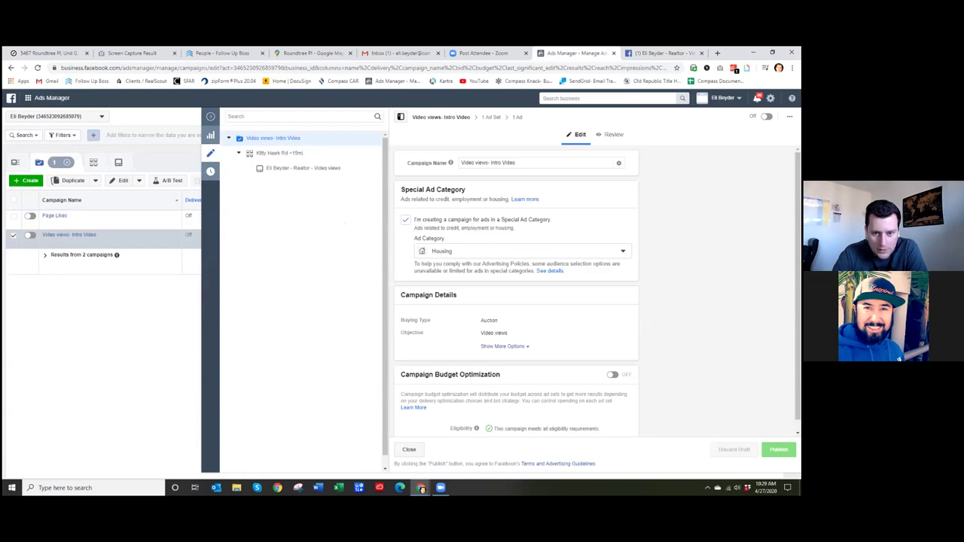
# - Show more campaign options to confirm no spending limit, then open the Kitty Hawk Rd +15mi ad set
pyautogui.scroll(-1, 518, 214)
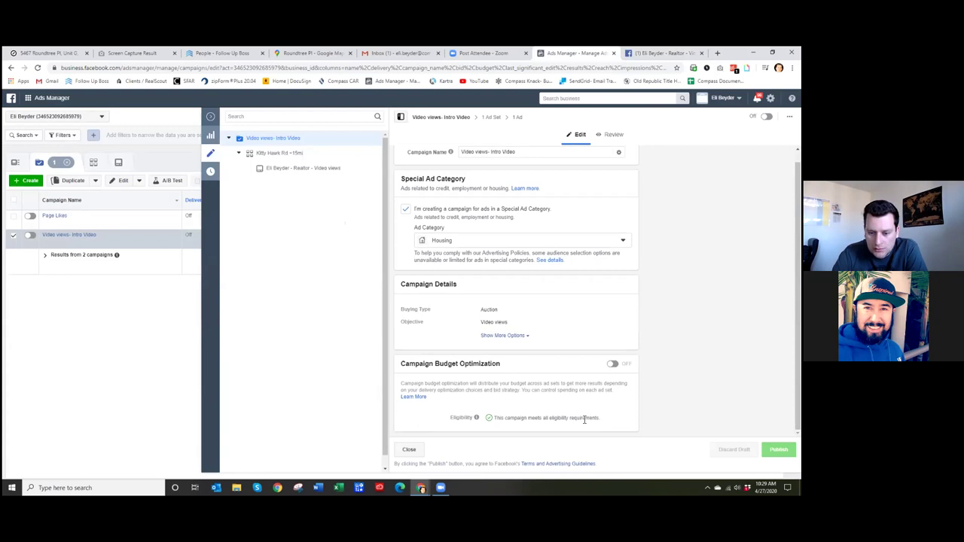
pyautogui.click(515, 337)
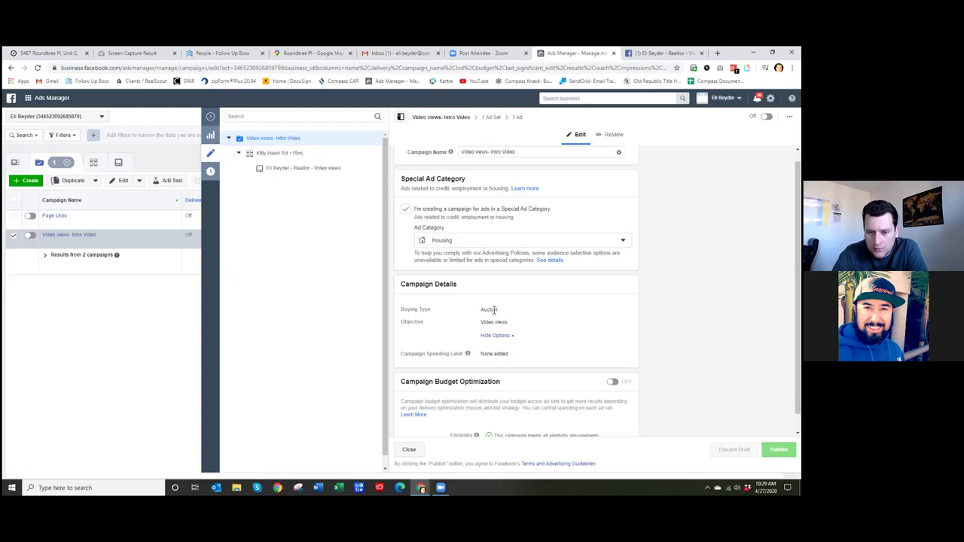
pyautogui.scroll(1, 489, 310)
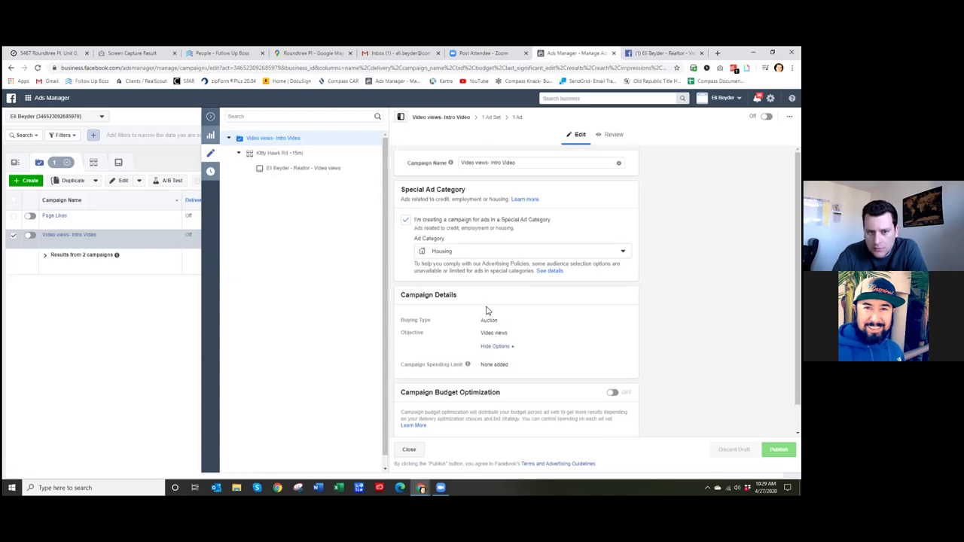
pyautogui.click(285, 154)
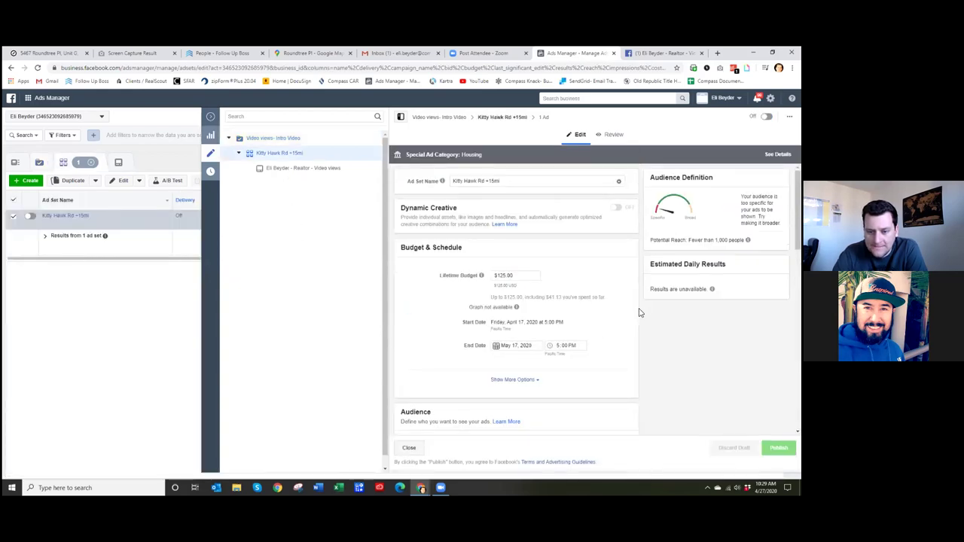
pyautogui.scroll(-2, 631, 314)
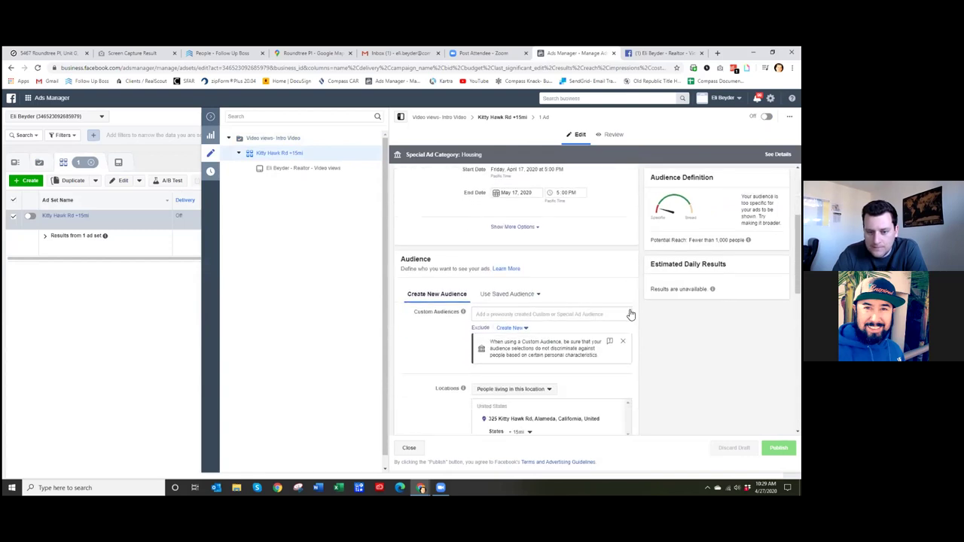
pyautogui.scroll(-1, 631, 314)
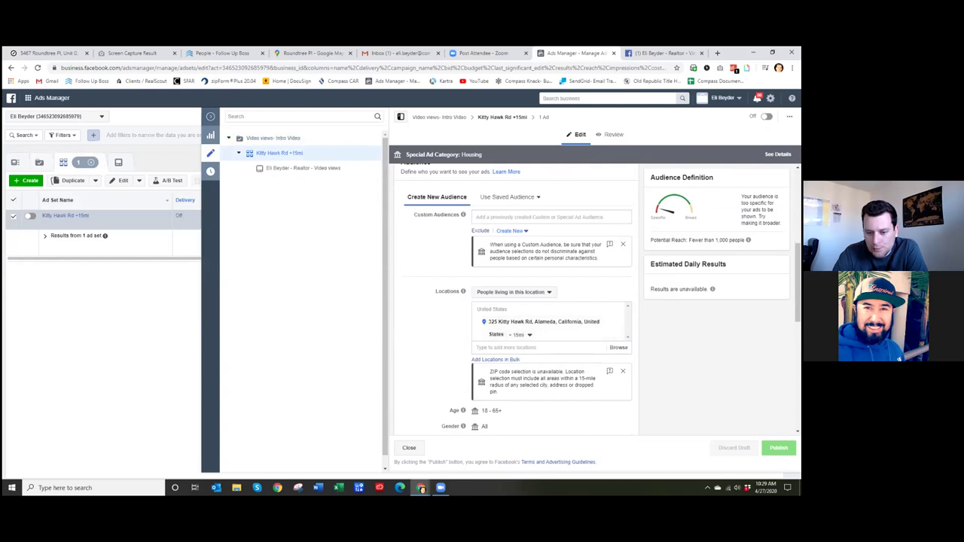
pyautogui.scroll(-1, 645, 346)
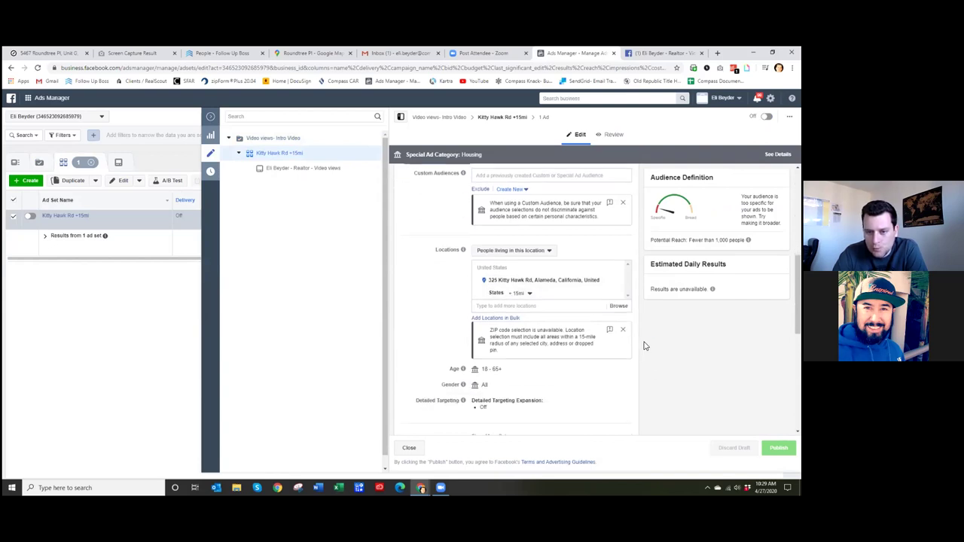
pyautogui.click(549, 253)
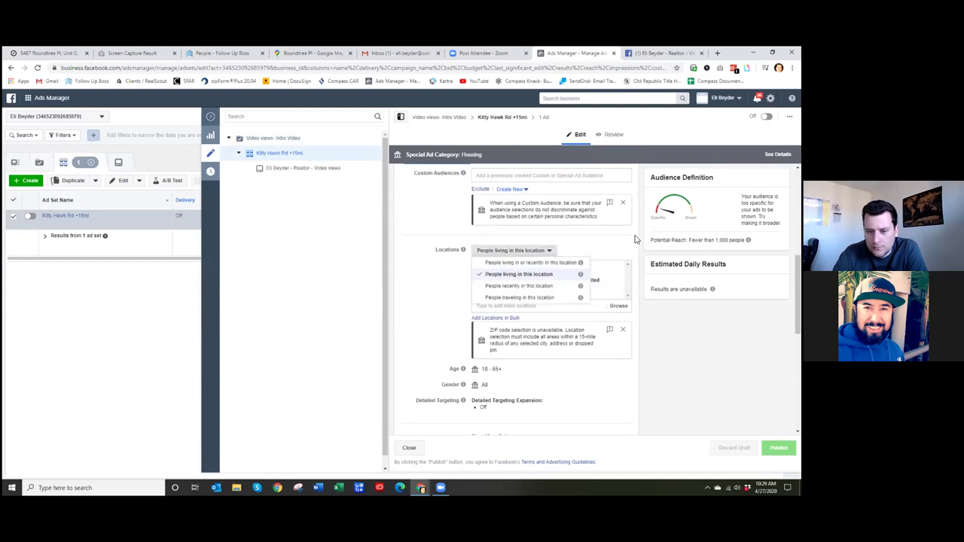
pyautogui.click(635, 240)
pyautogui.scroll(-3, 636, 243)
pyautogui.scroll(-1, 633, 244)
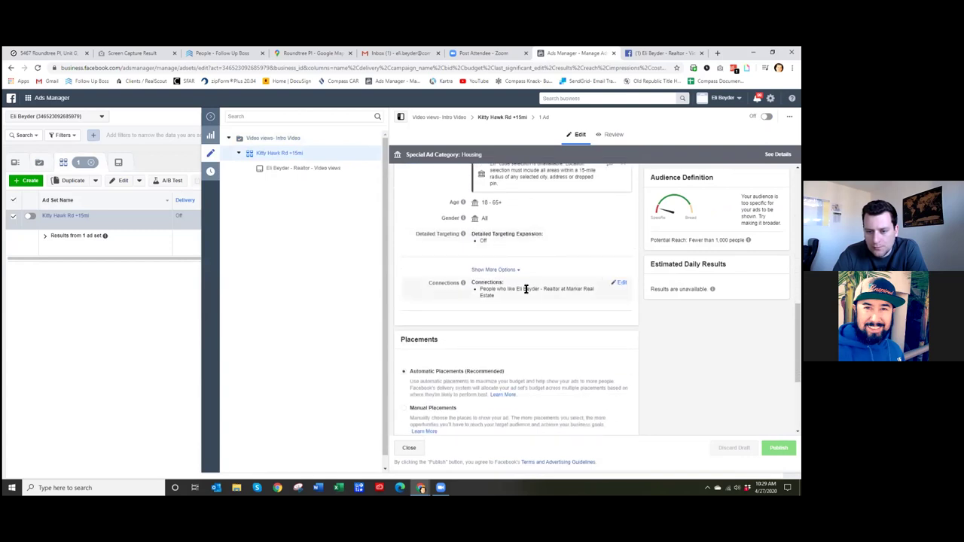
pyautogui.moveTo(461, 286)
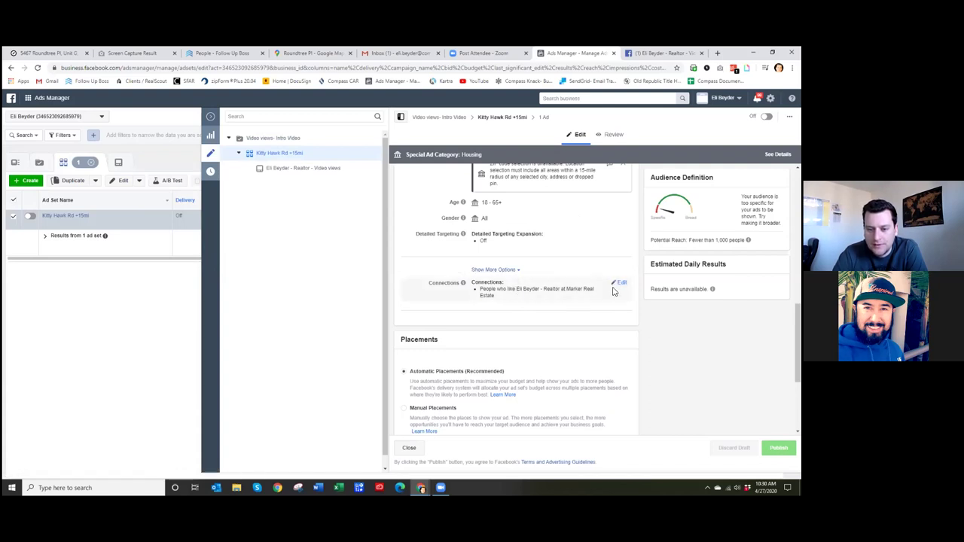
pyautogui.moveTo(484, 290); pyautogui.dragTo(580, 296)
pyautogui.click(573, 297)
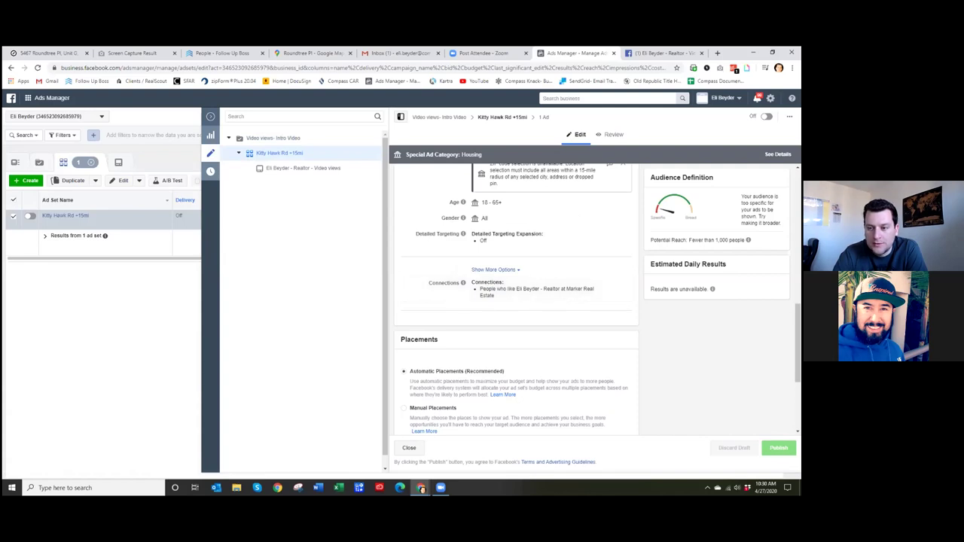
pyautogui.scroll(2, 517, 301)
pyautogui.scroll(-2, 517, 301)
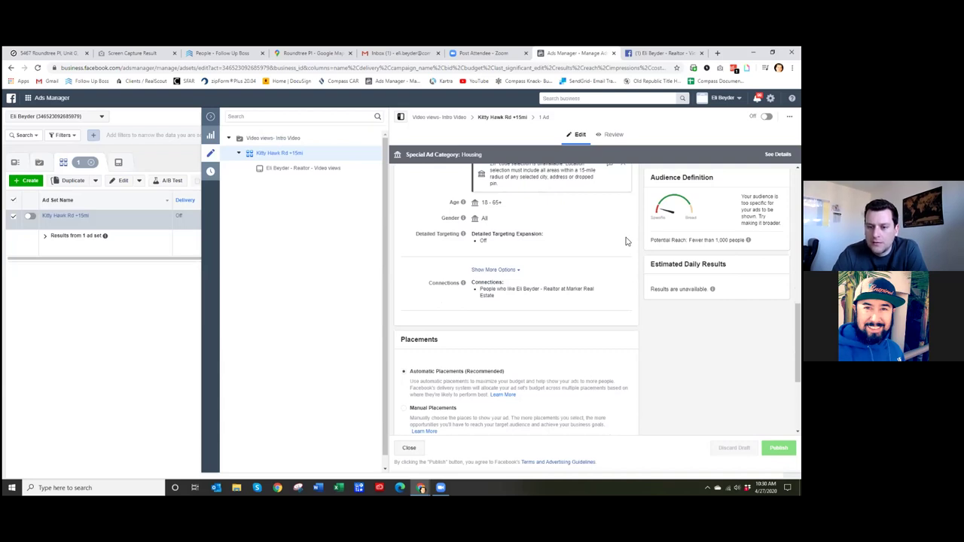
pyautogui.scroll(2, 520, 288)
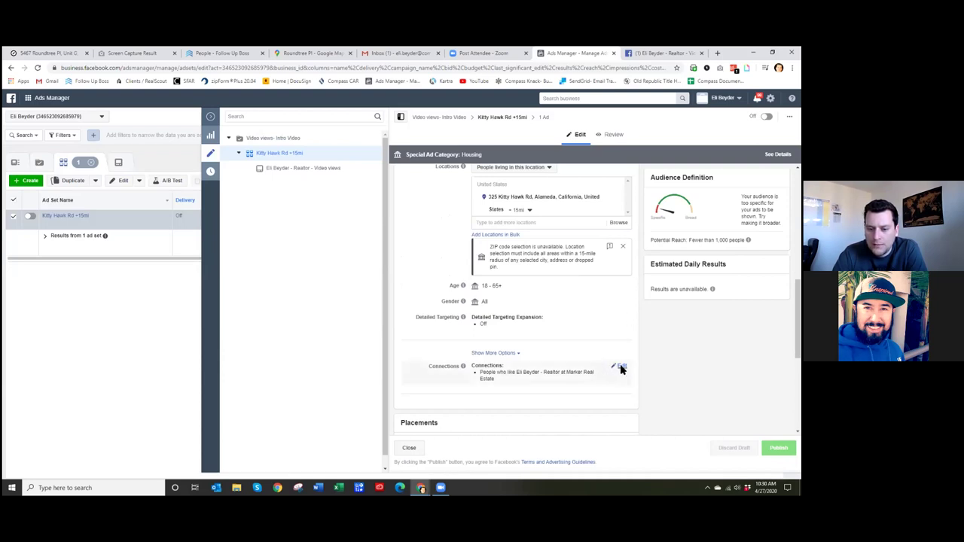
# - Remove the Page from the ad set's Connections audience, widening potential reach to about 2,200,000
pyautogui.click(620, 367)
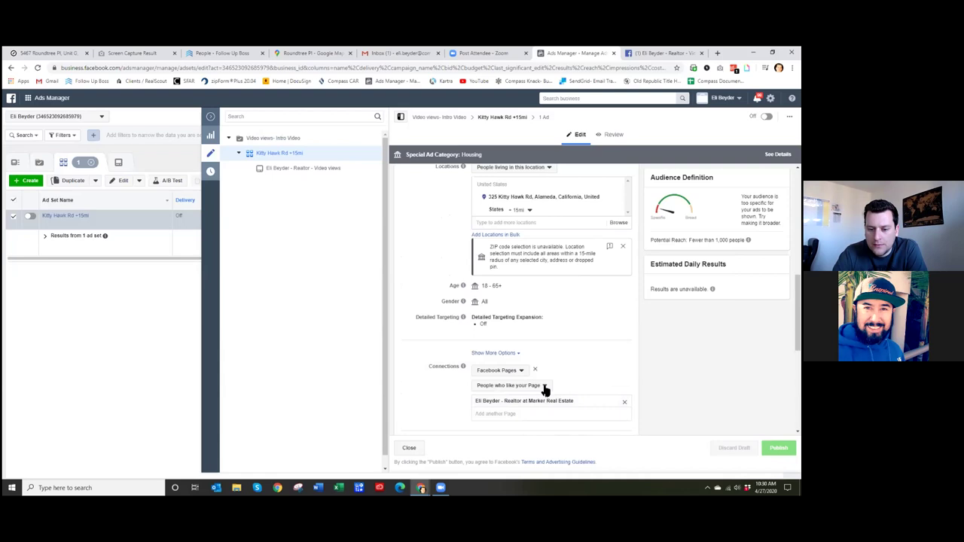
pyautogui.click(499, 415)
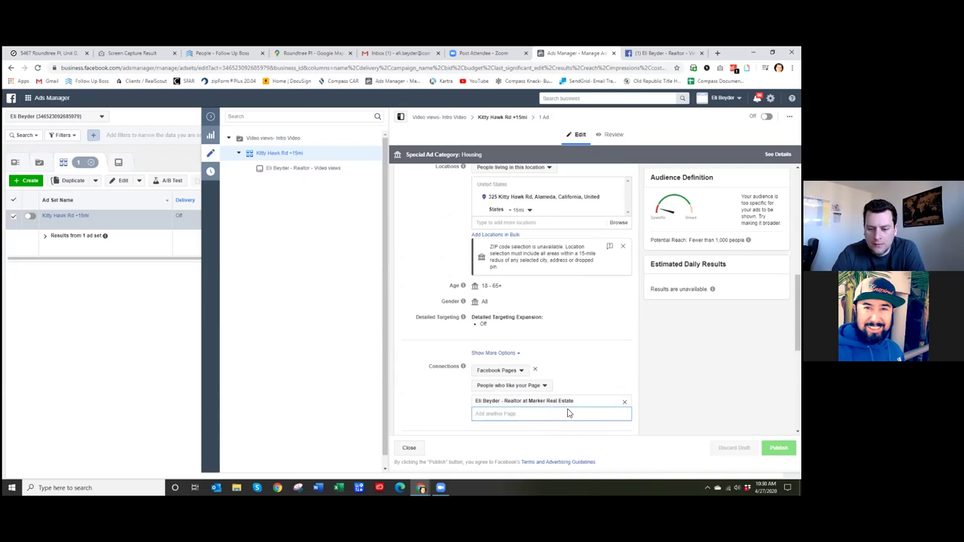
pyautogui.click(624, 404)
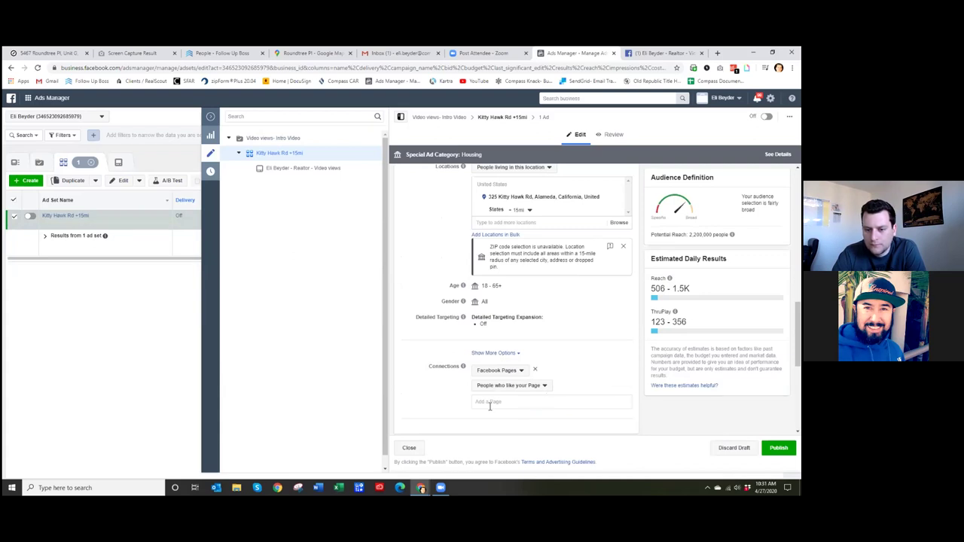
pyautogui.click(520, 373)
pyautogui.click(520, 371)
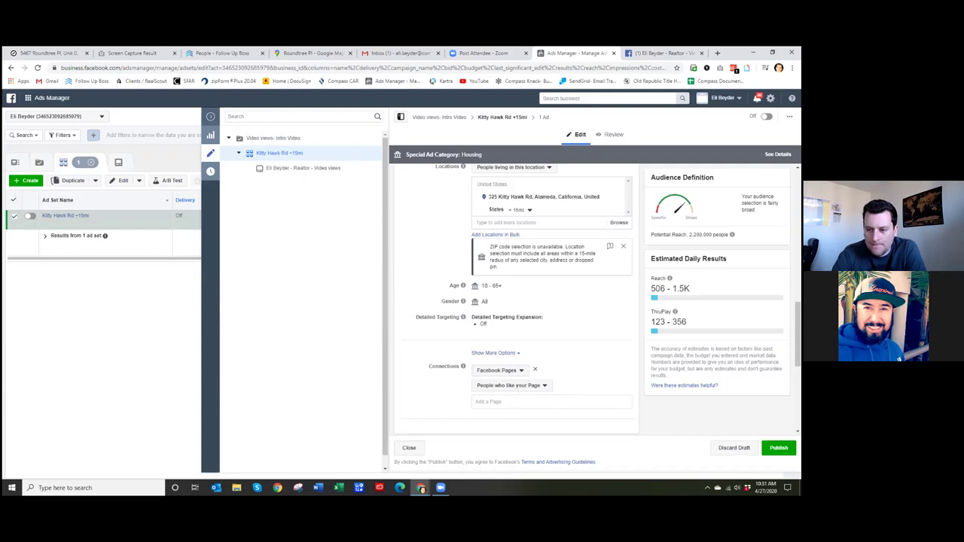
# - Publish the widened ad set's changes
pyautogui.scroll(-2, 599, 342)
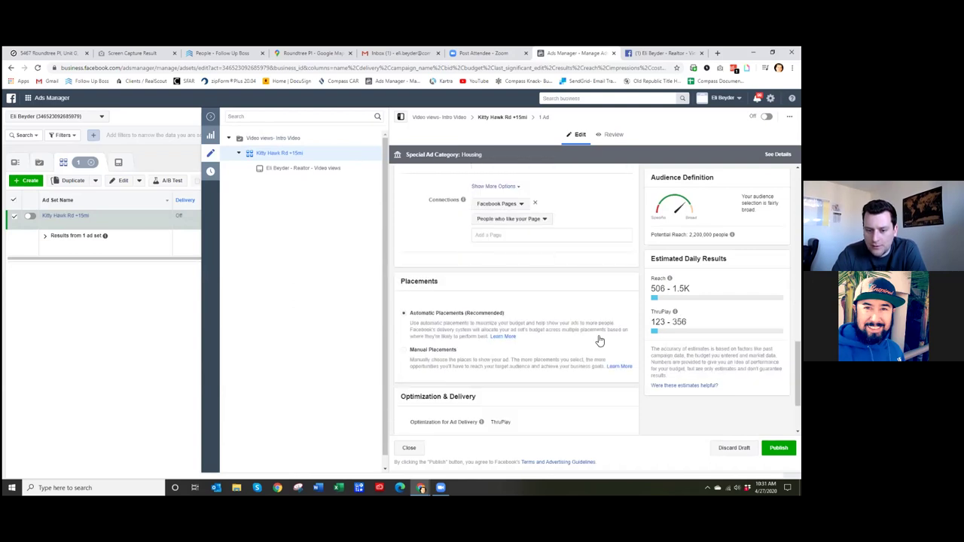
pyautogui.scroll(8, 601, 340)
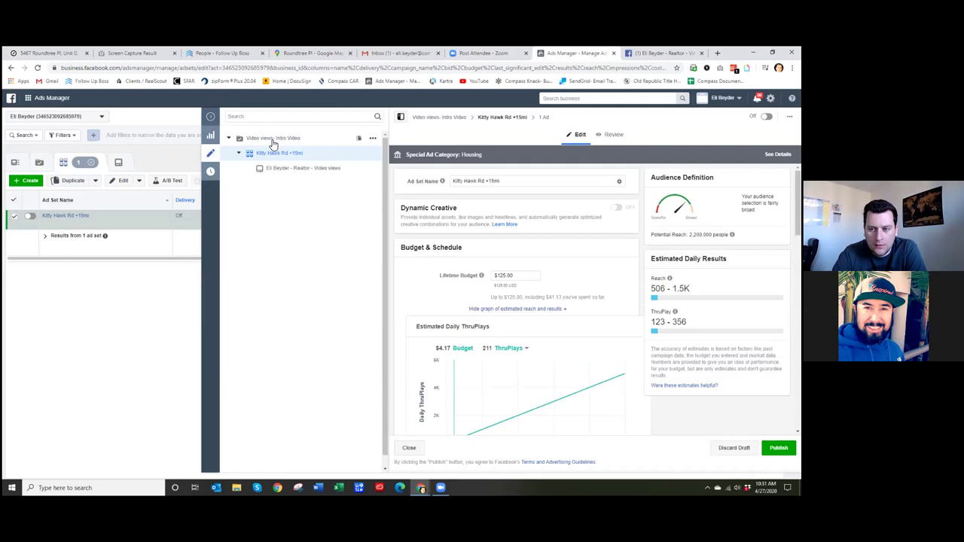
pyautogui.scroll(-2, 542, 302)
pyautogui.scroll(2, 562, 299)
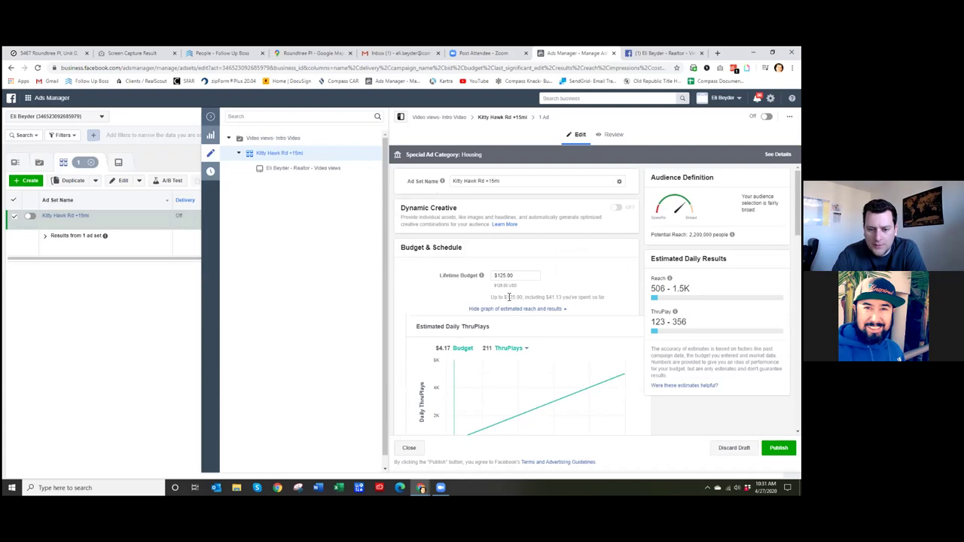
pyautogui.scroll(-1, 509, 296)
pyautogui.scroll(-10, 393, 302)
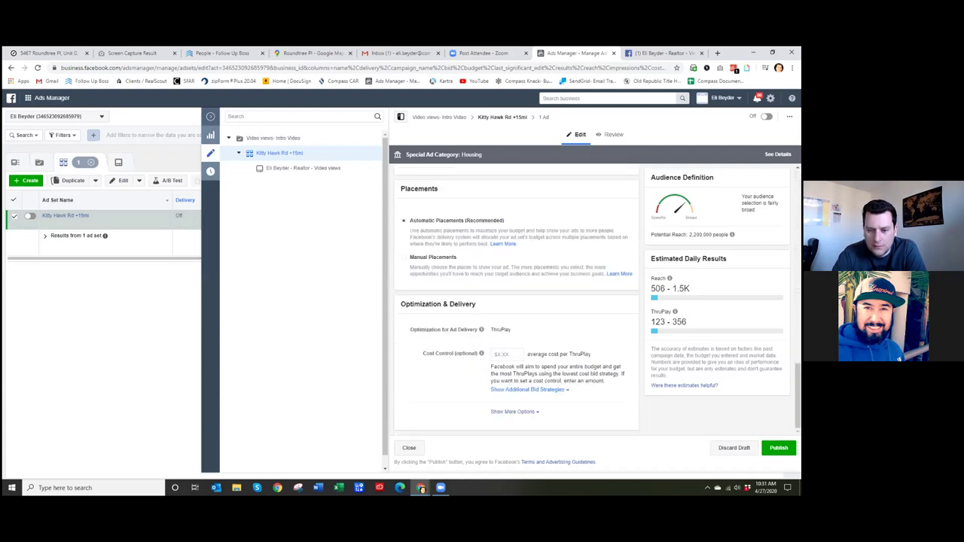
pyautogui.click(778, 447)
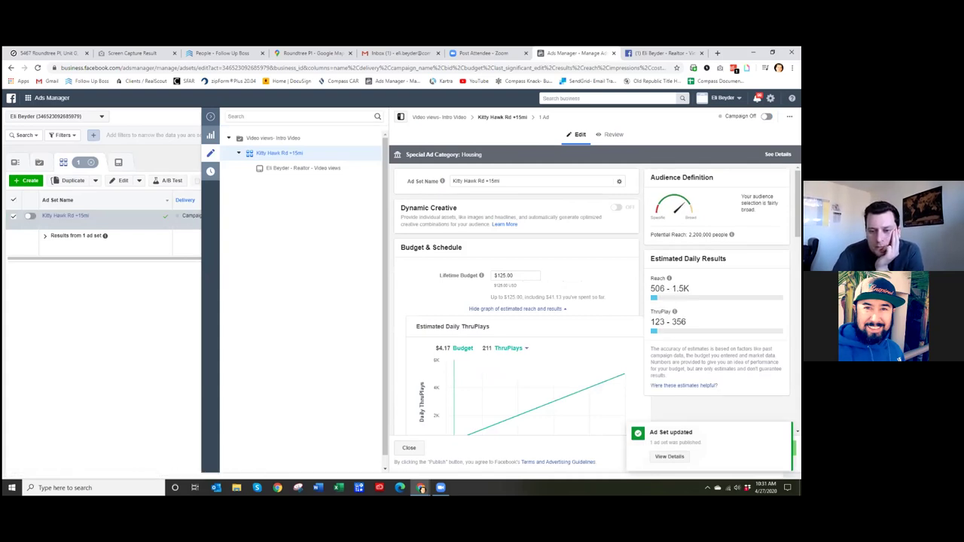
# - Review the estimated ThruPlay range, then close the ad set editor and return to campaigns
pyautogui.moveTo(651, 322); pyautogui.dragTo(687, 322)
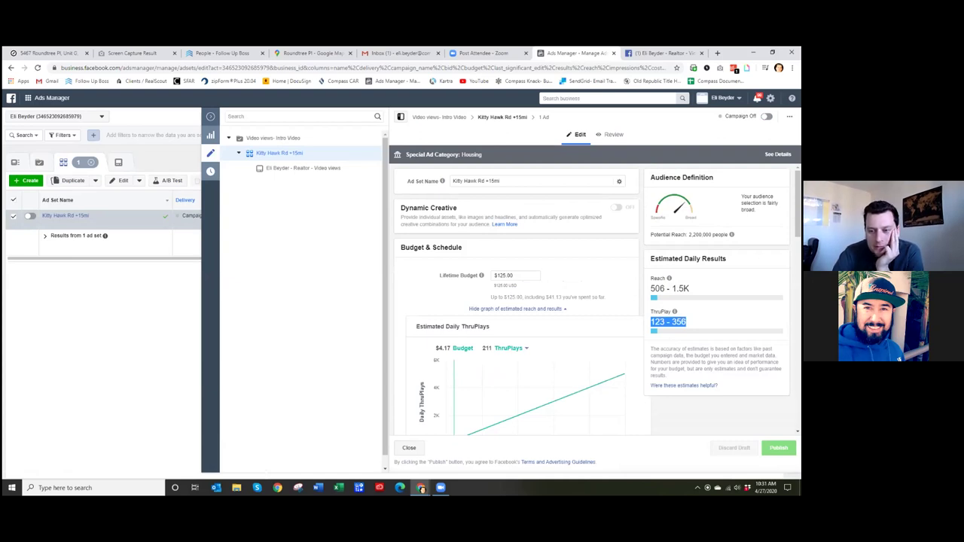
pyautogui.moveTo(724, 259); pyautogui.dragTo(681, 259)
pyautogui.click(681, 259)
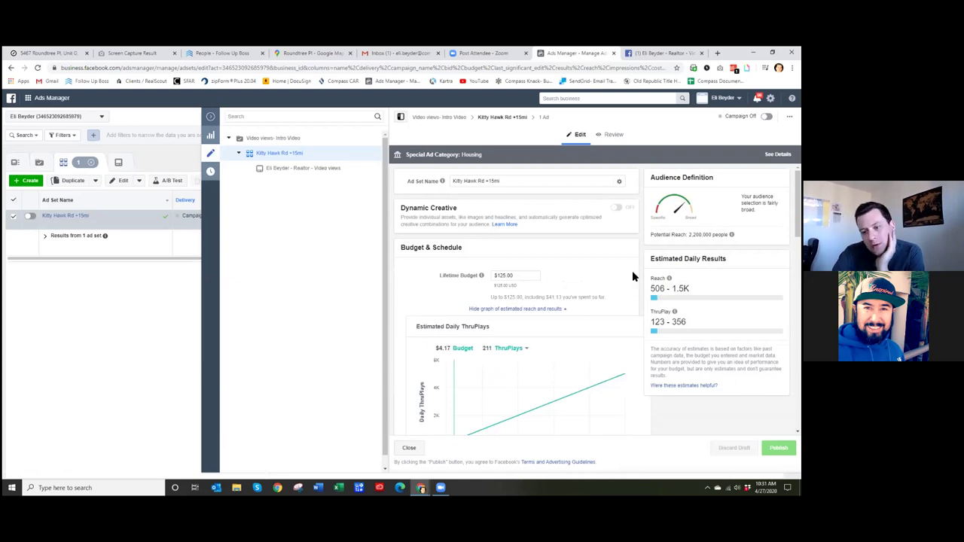
pyautogui.moveTo(674, 311)
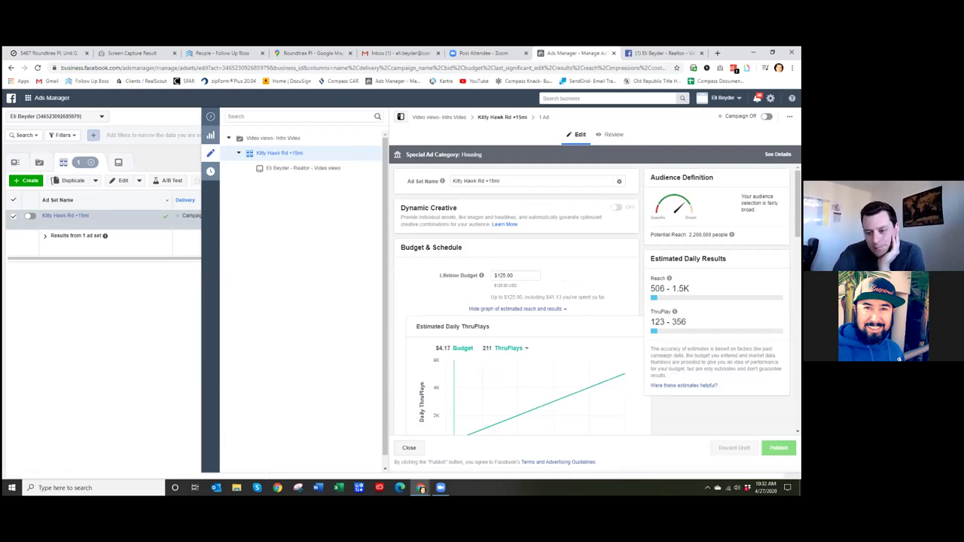
pyautogui.scroll(-1, 642, 391)
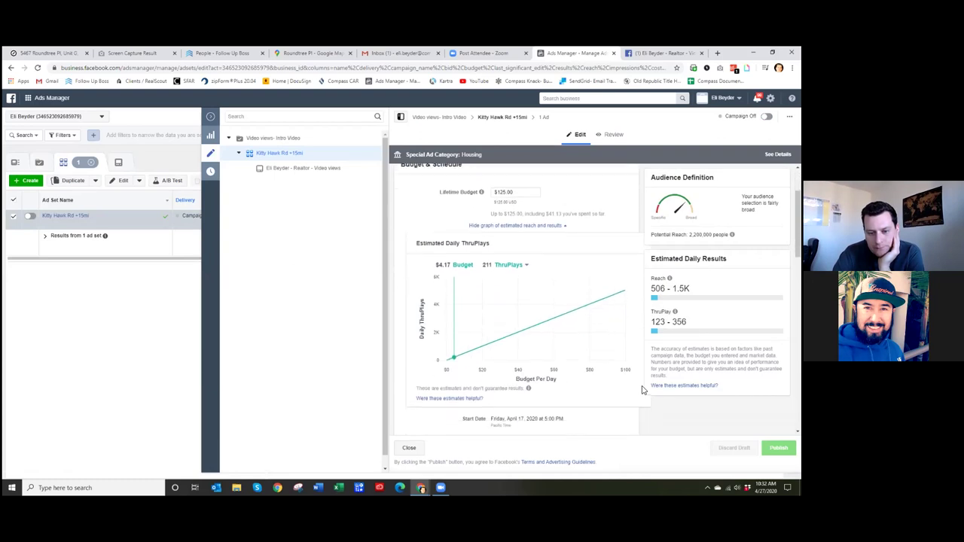
pyautogui.scroll(-8, 636, 384)
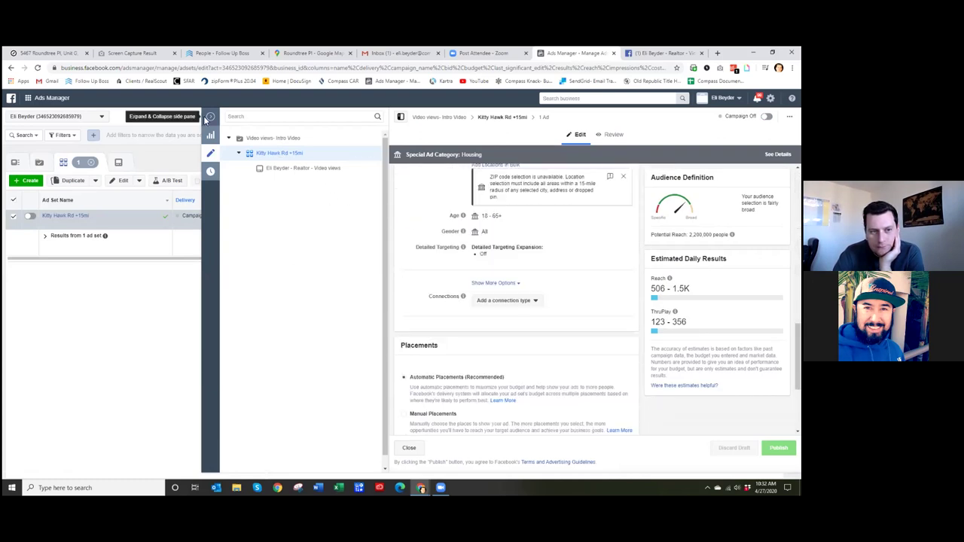
pyautogui.click(209, 171)
pyautogui.click(160, 164)
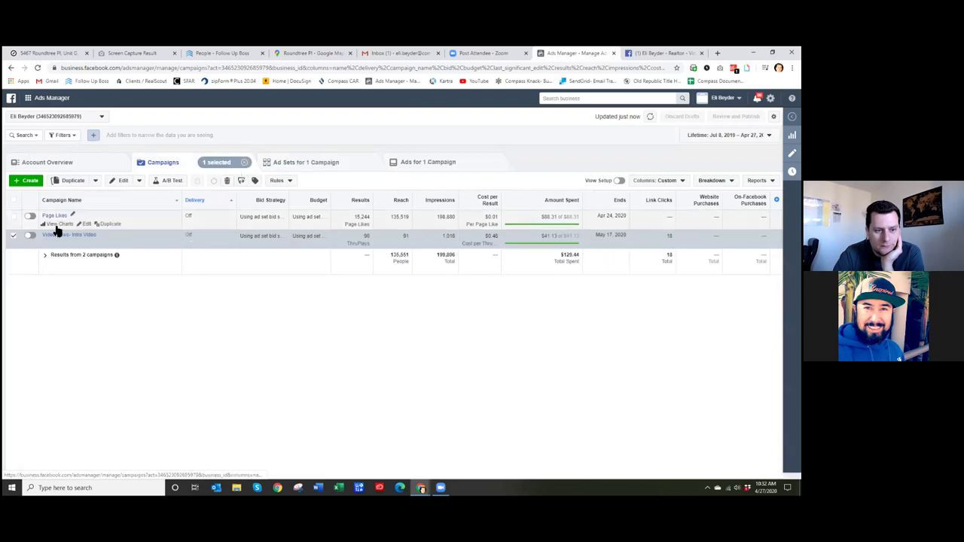
# - Switch on the Video views - Intro Video campaign and its video views ad
pyautogui.click(15, 238)
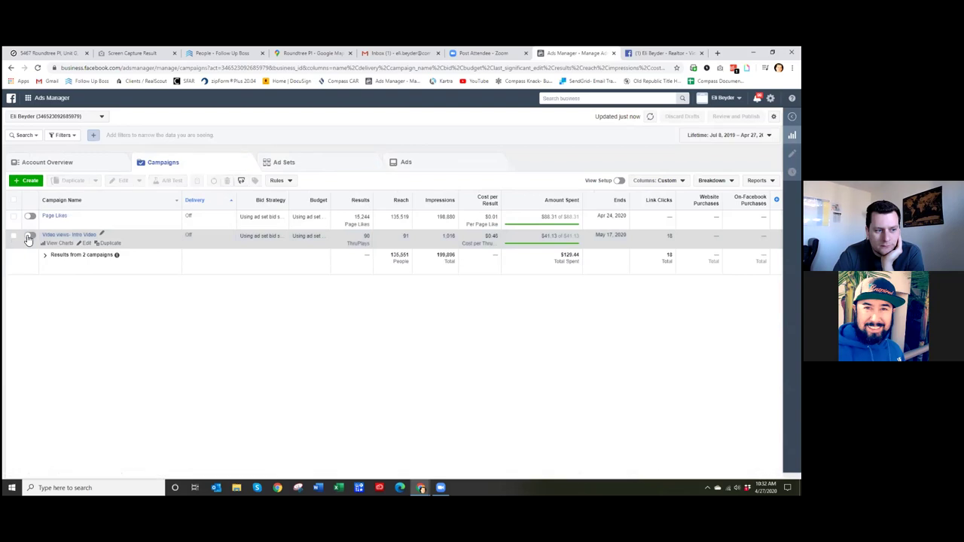
pyautogui.click(29, 237)
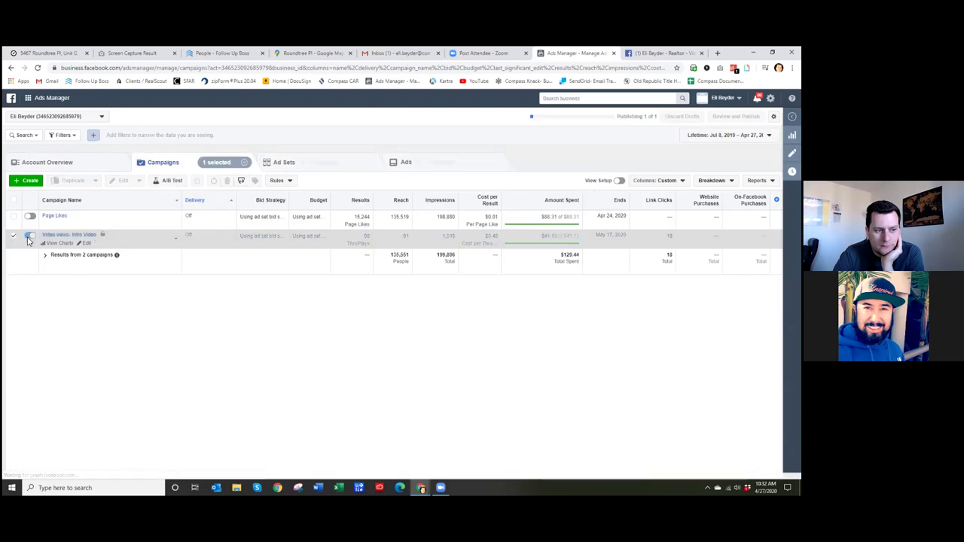
pyautogui.click(291, 162)
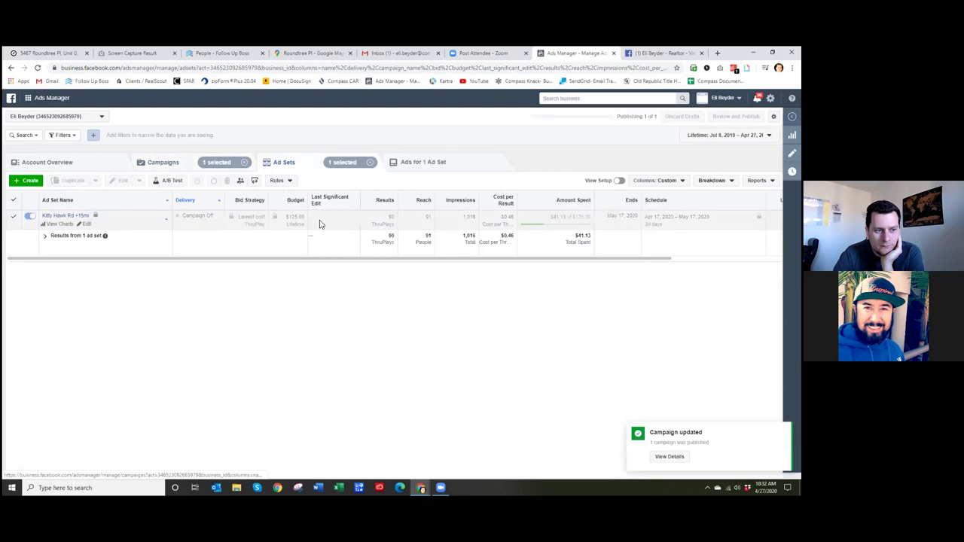
pyautogui.click(424, 163)
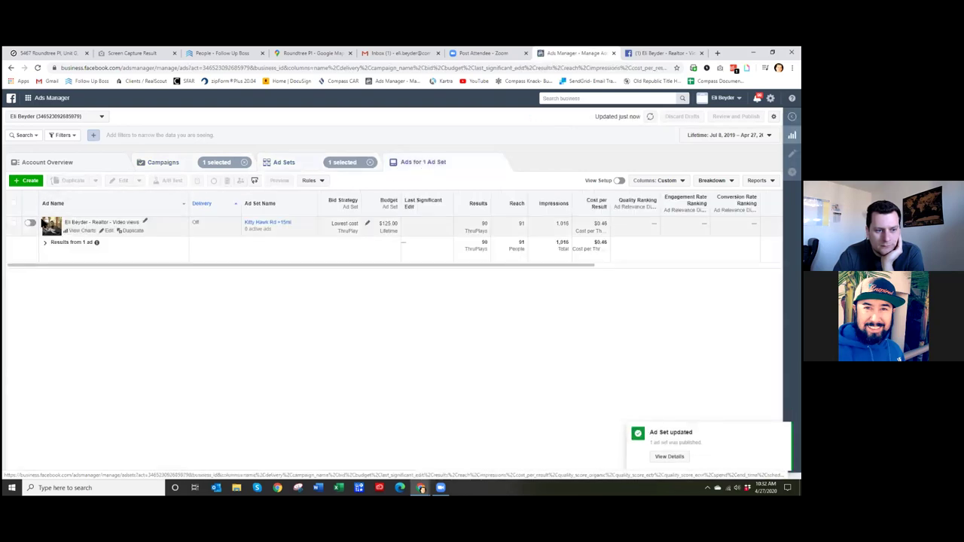
pyautogui.click(30, 223)
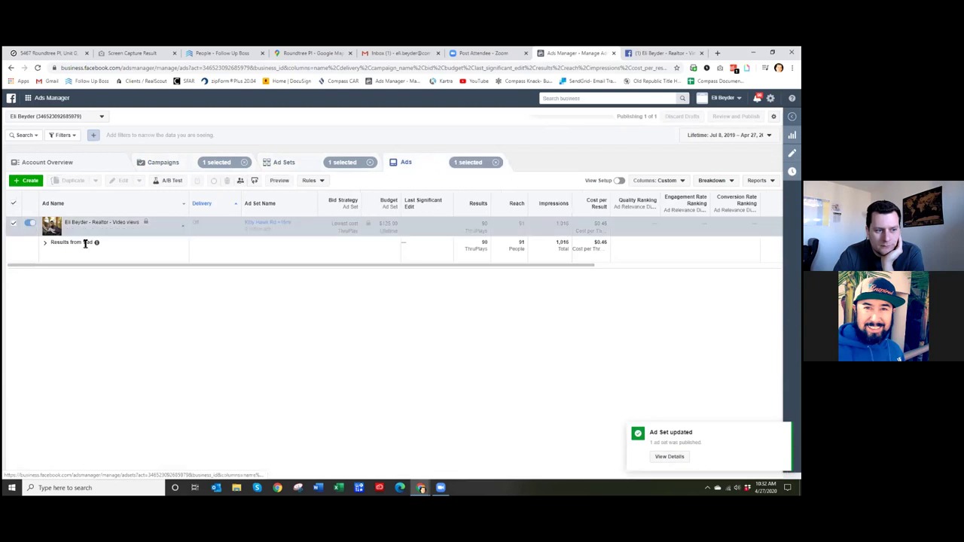
# - Clear the campaign and ad set filters to show the full campaigns list again
pyautogui.click(13, 226)
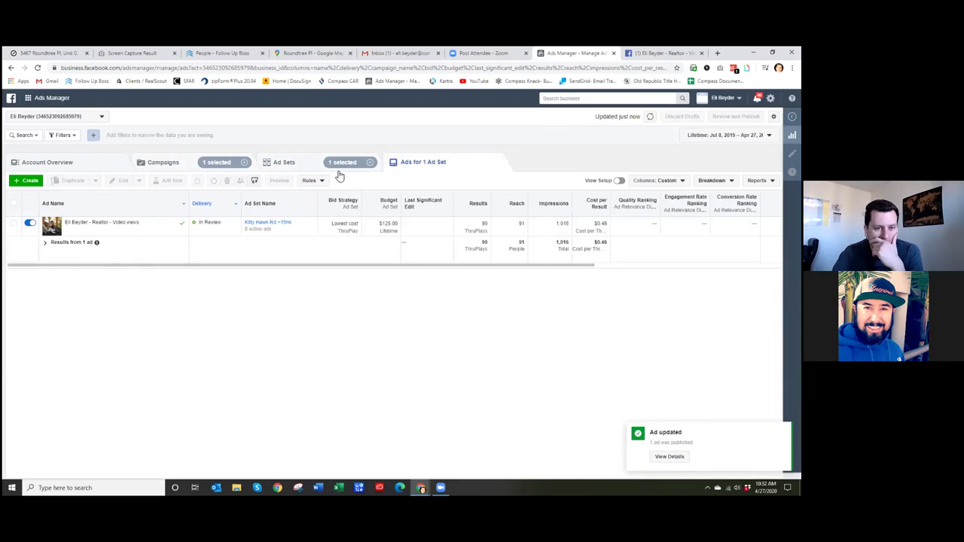
pyautogui.click(369, 162)
pyautogui.click(244, 162)
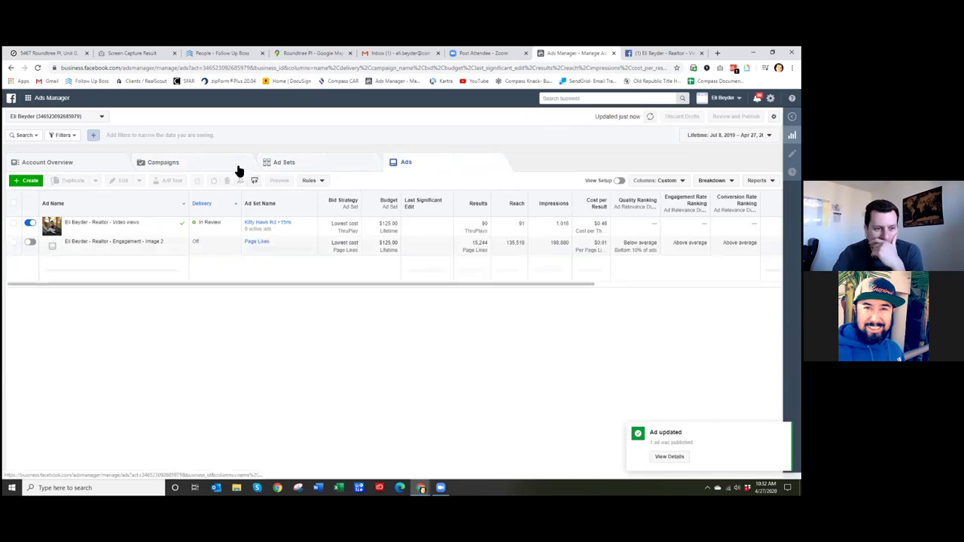
pyautogui.click(192, 163)
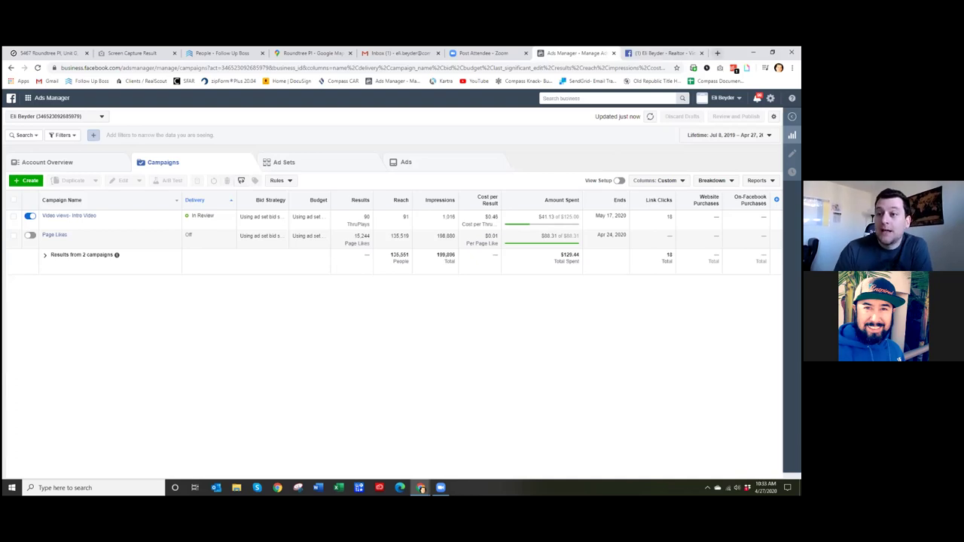
pyautogui.click(717, 52)
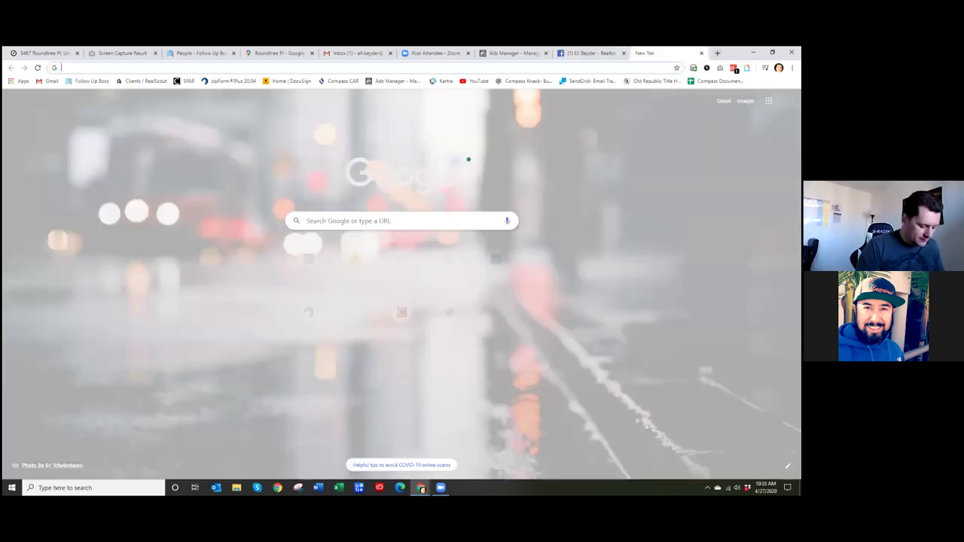
# - Go to the realtor's Instagram profile address in the new tab
pyautogui.write('instagra')
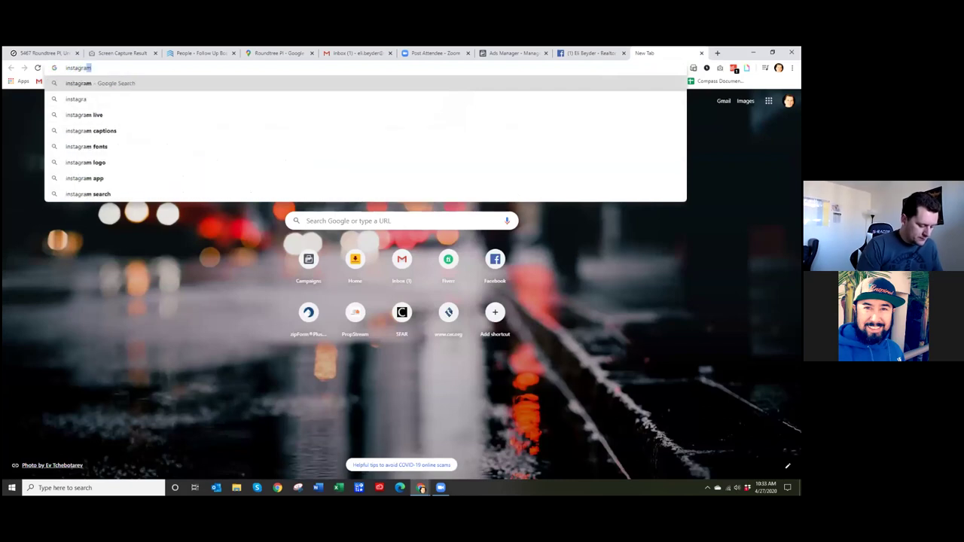
pyautogui.write('m.com/elibeyder')
pyautogui.press('Return')
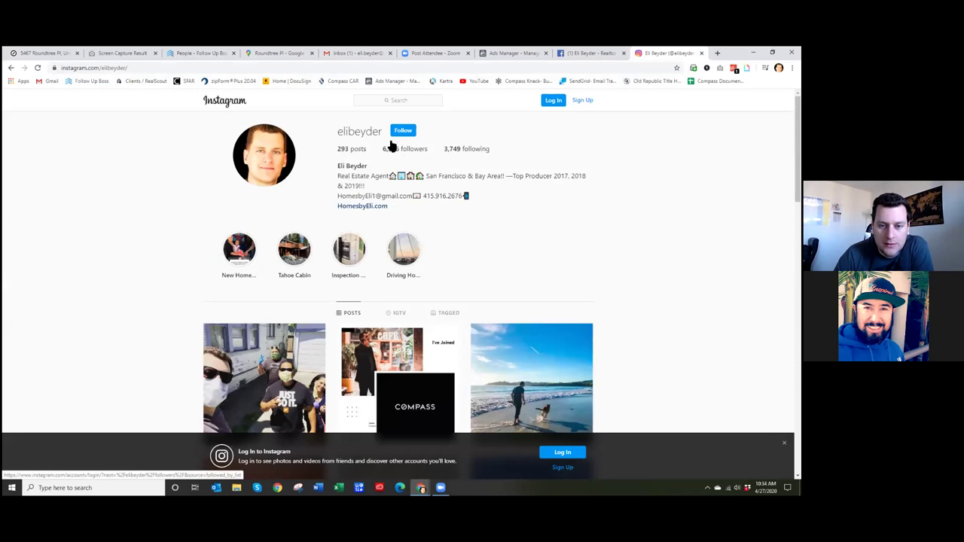
pyautogui.scroll(-2, 531, 266)
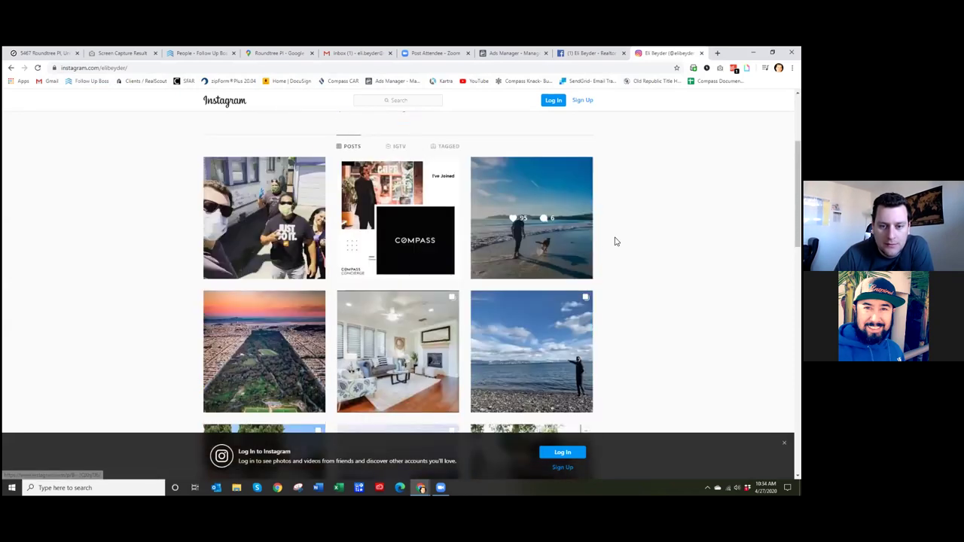
pyautogui.scroll(-1, 614, 239)
pyautogui.scroll(-1, 497, 365)
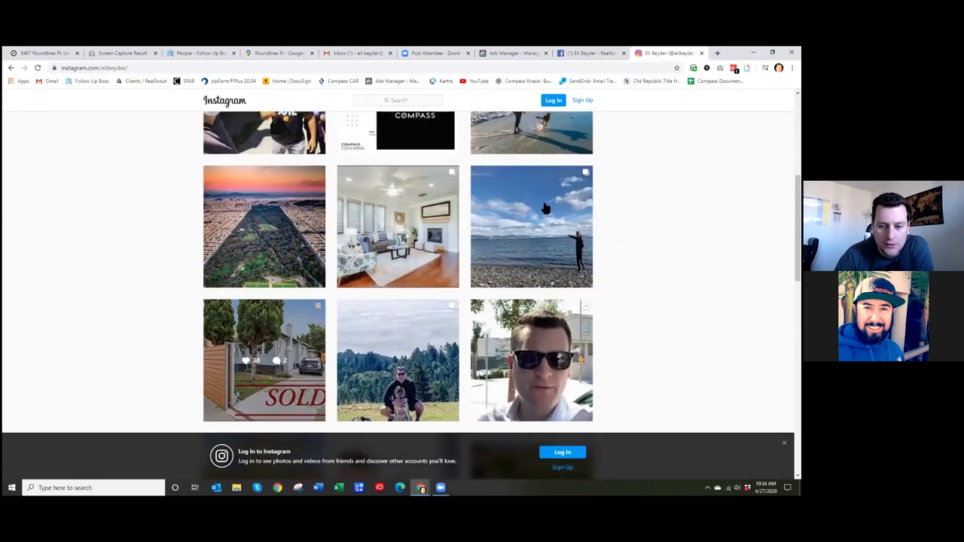
pyautogui.scroll(-2, 584, 319)
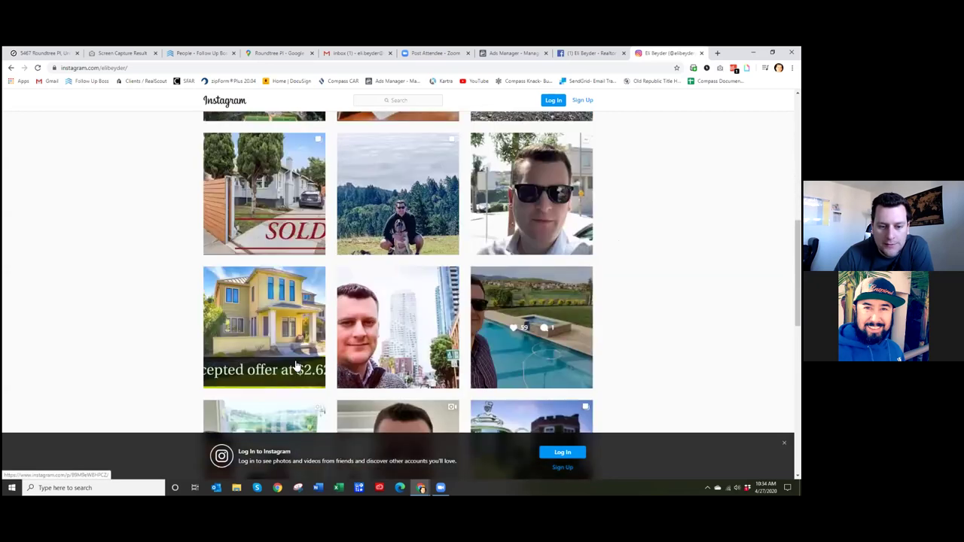
pyautogui.scroll(-2, 560, 343)
pyautogui.scroll(-2, 482, 335)
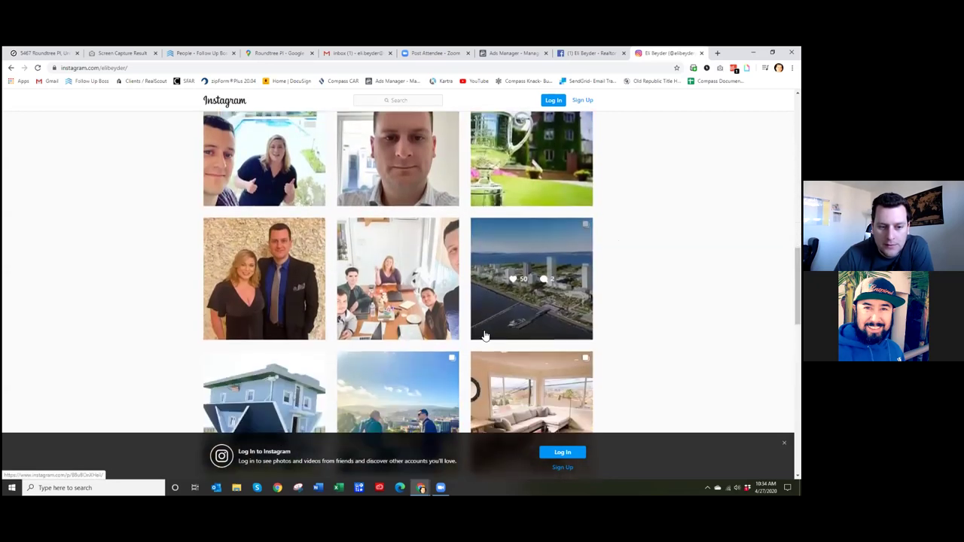
pyautogui.scroll(-3, 486, 331)
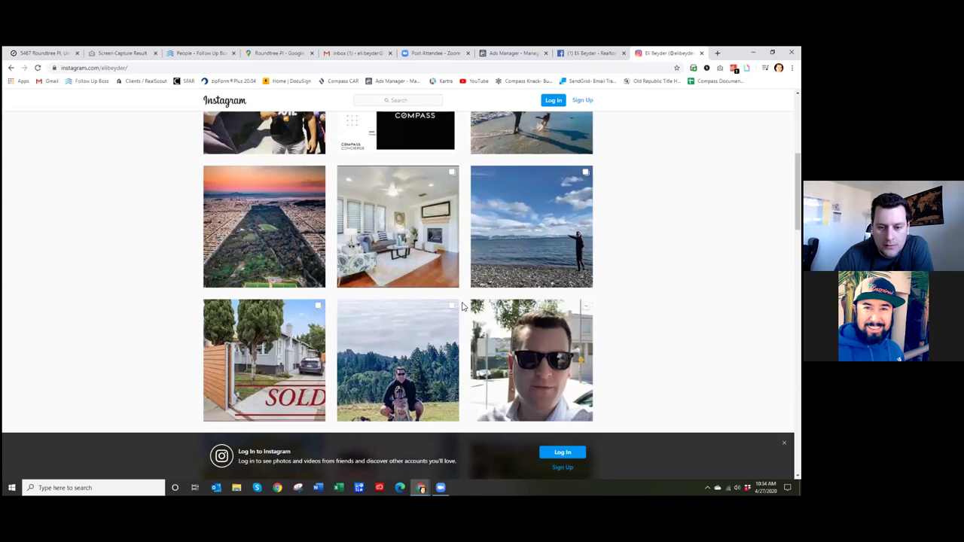
pyautogui.scroll(4, 459, 307)
pyautogui.scroll(-1, 459, 222)
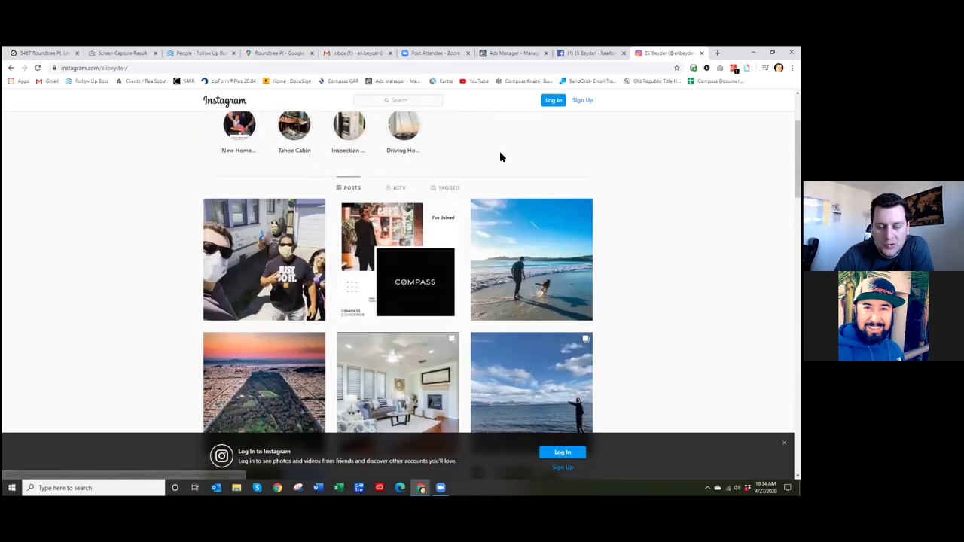
pyautogui.scroll(2, 517, 180)
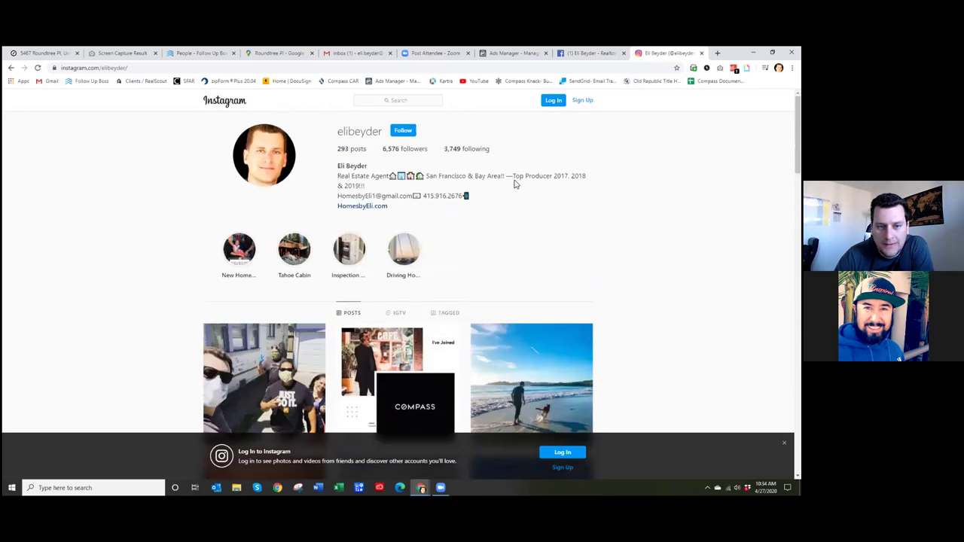
pyautogui.scroll(-3, 474, 299)
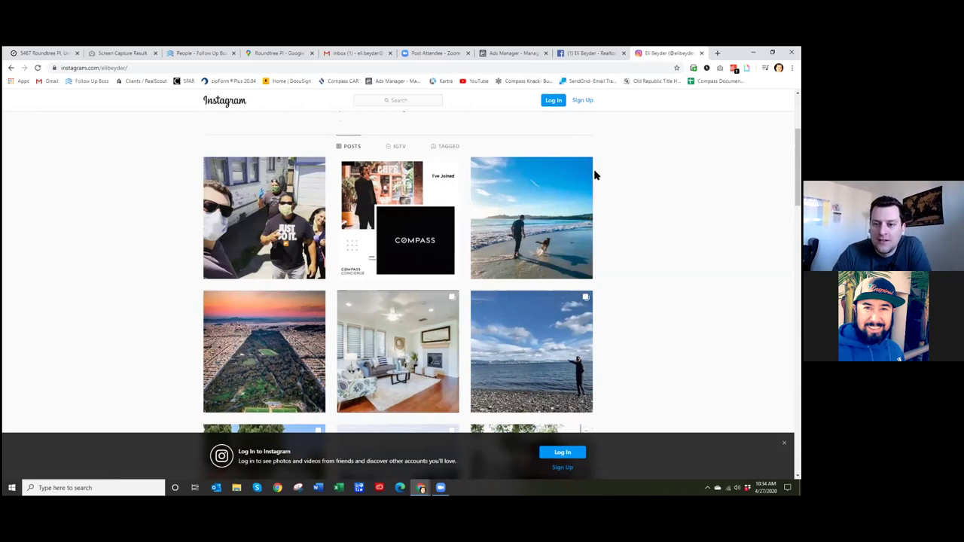
pyautogui.scroll(-3, 621, 202)
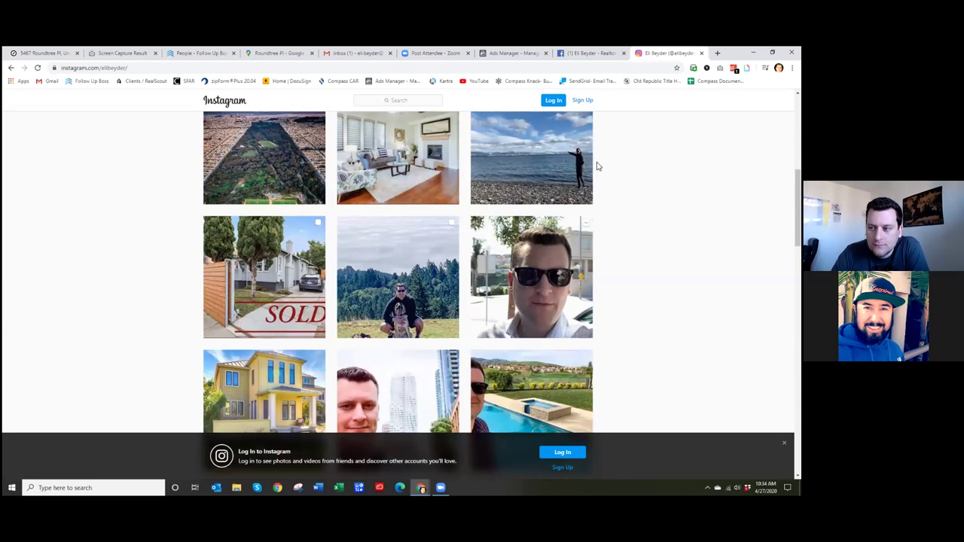
pyautogui.scroll(5, 595, 162)
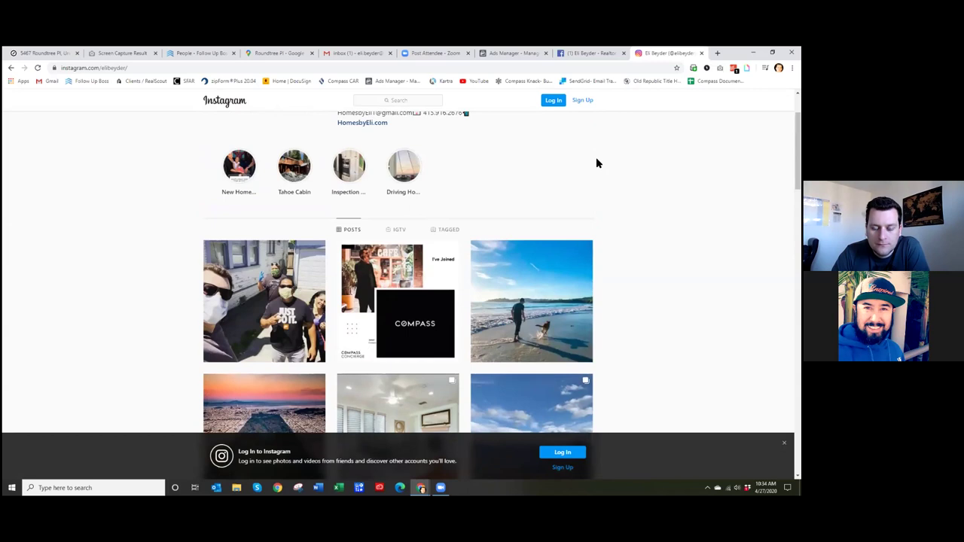
pyautogui.scroll(-9, 596, 163)
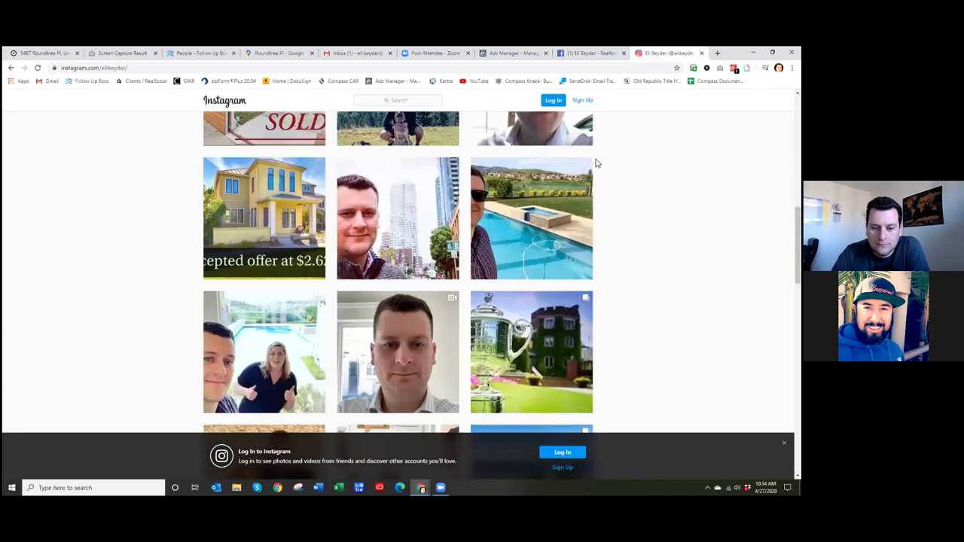
pyautogui.scroll(10, 595, 163)
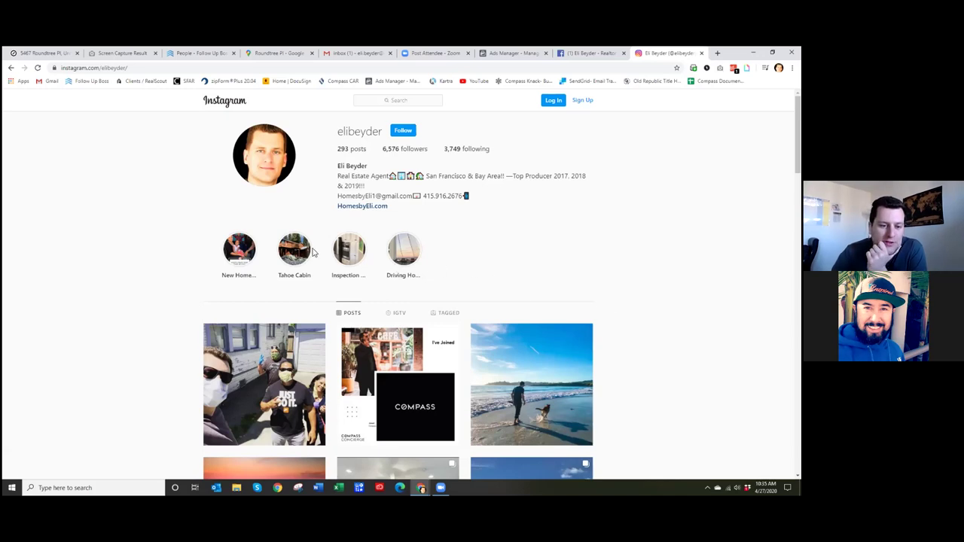
pyautogui.click(240, 250)
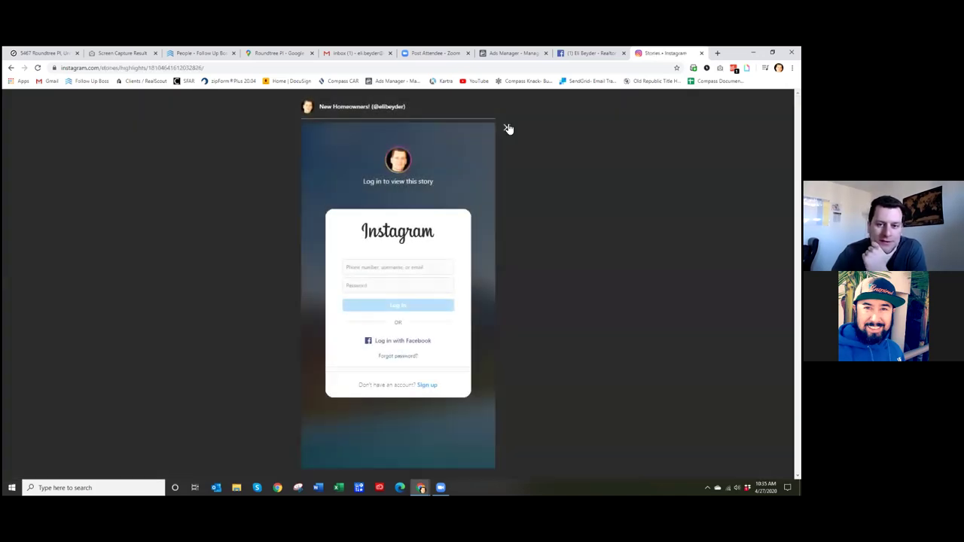
pyautogui.click(507, 127)
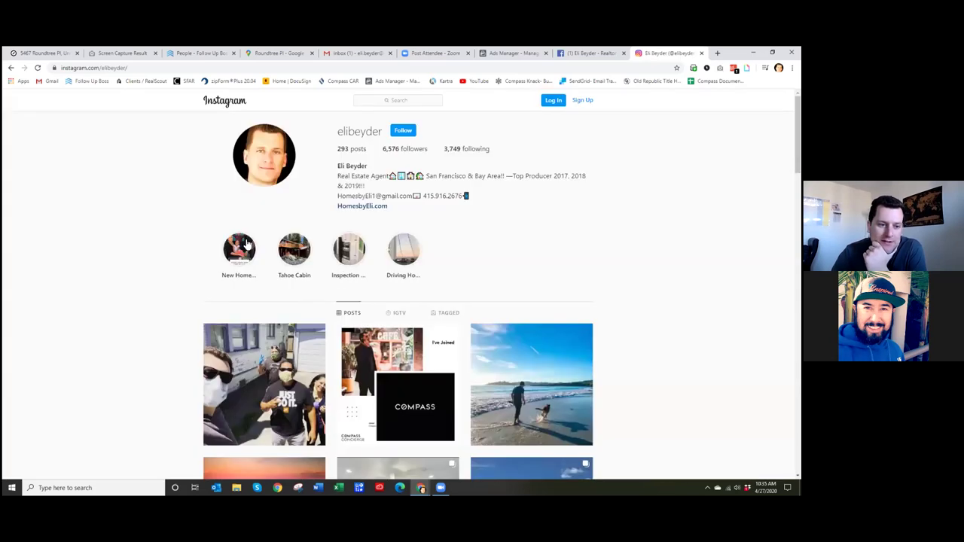
pyautogui.scroll(-6, 256, 250)
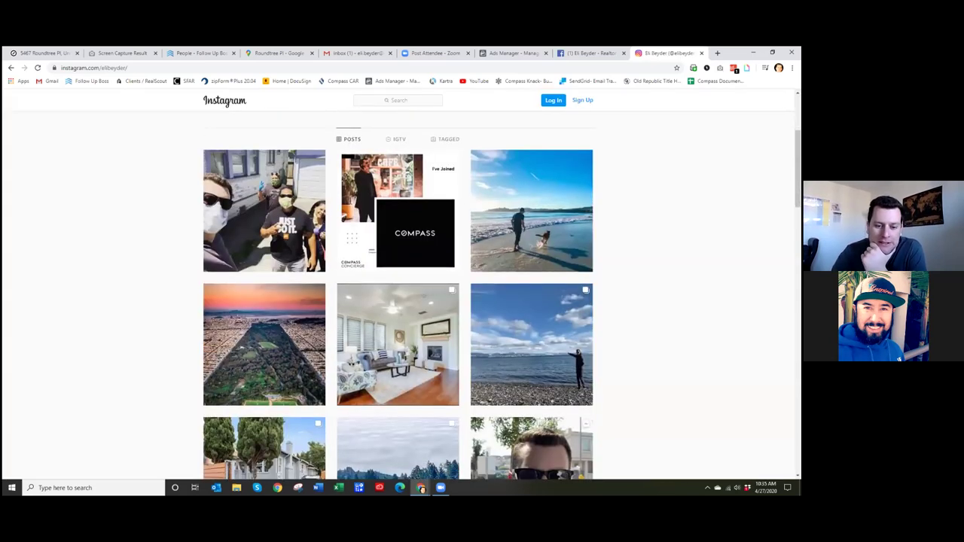
pyautogui.scroll(6, 435, 248)
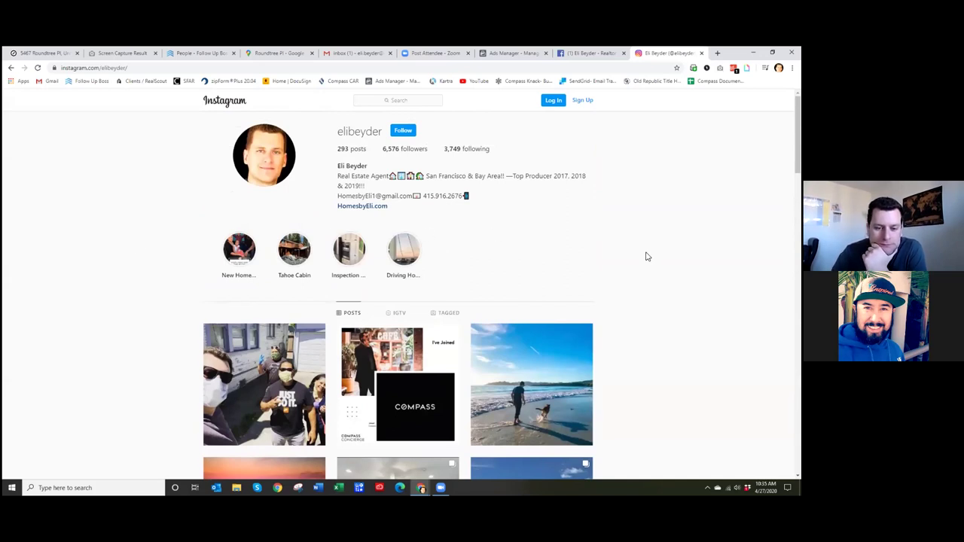
pyautogui.scroll(-1, 587, 264)
pyautogui.scroll(-2, 433, 279)
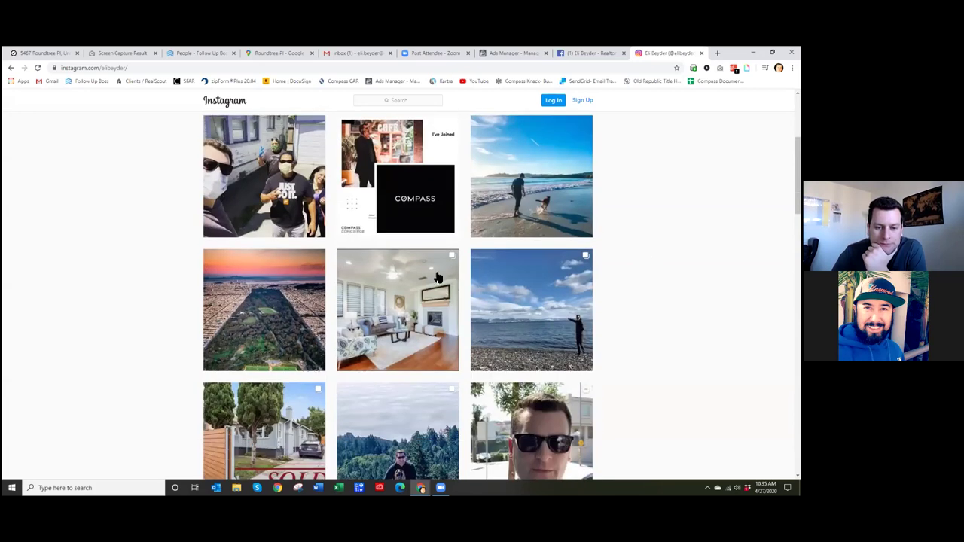
pyautogui.scroll(-3, 461, 257)
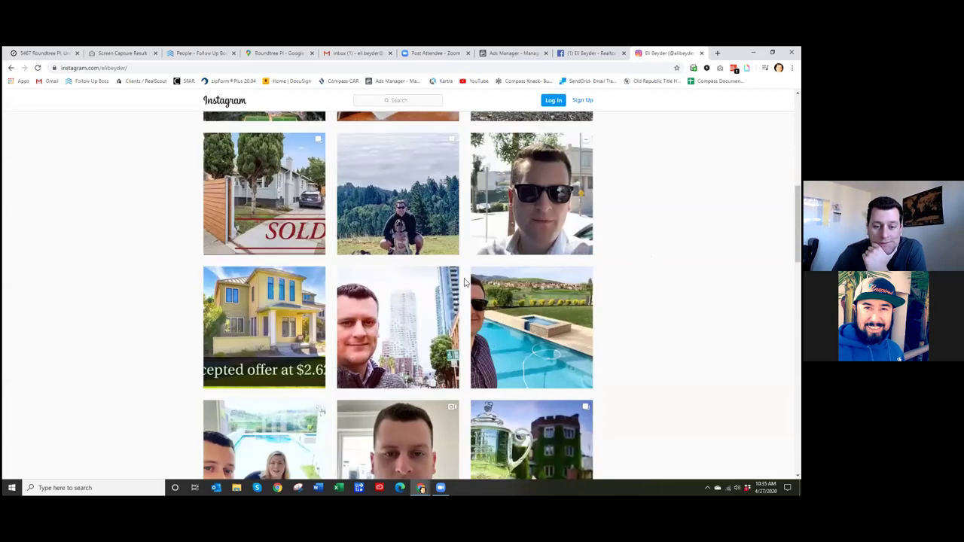
pyautogui.scroll(-3, 461, 271)
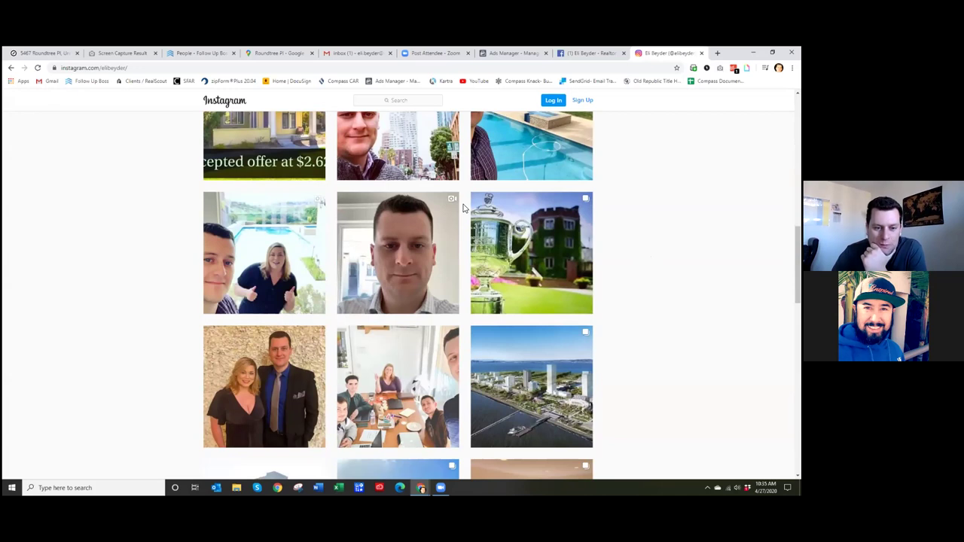
pyautogui.scroll(2, 463, 208)
pyautogui.scroll(6, 462, 209)
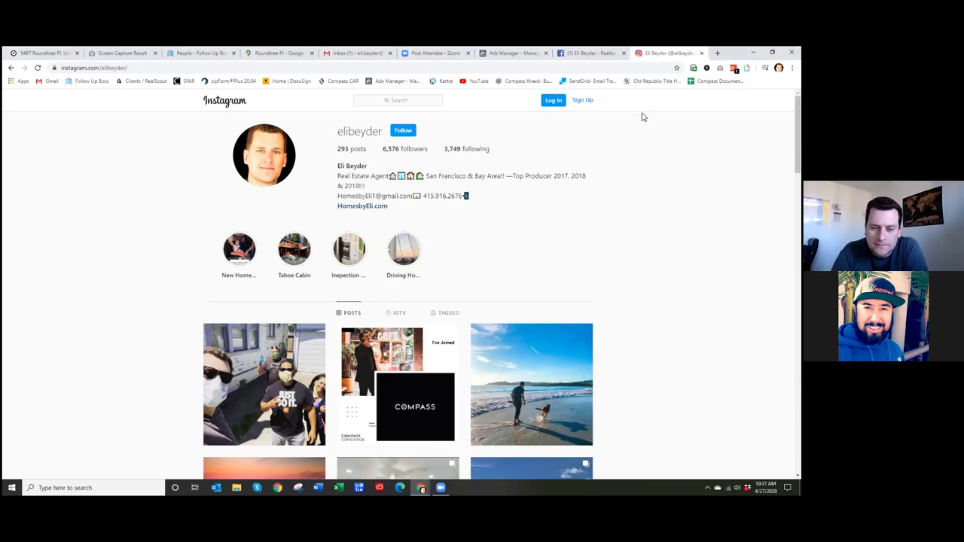
# - Switch to the tab showing the realtor's Facebook Page All Videos grid
pyautogui.click(592, 54)
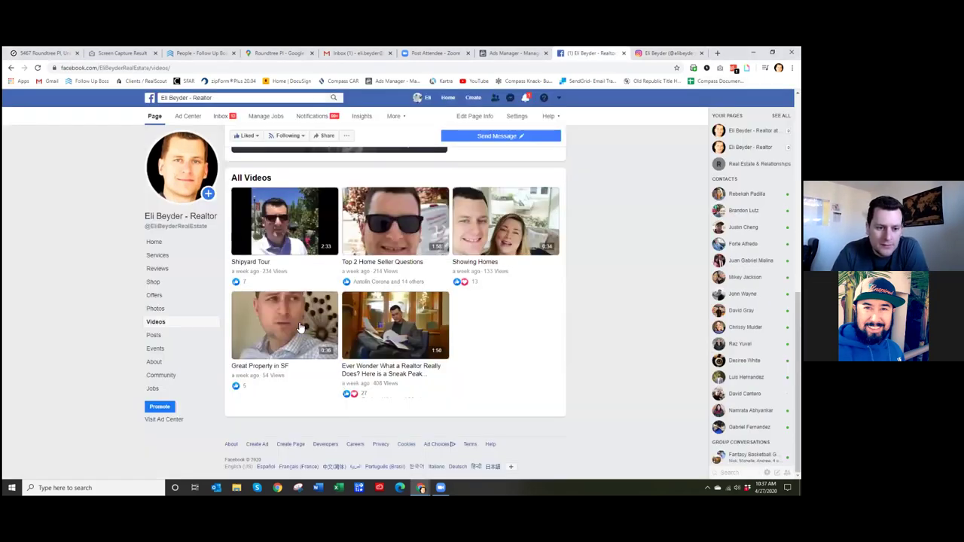
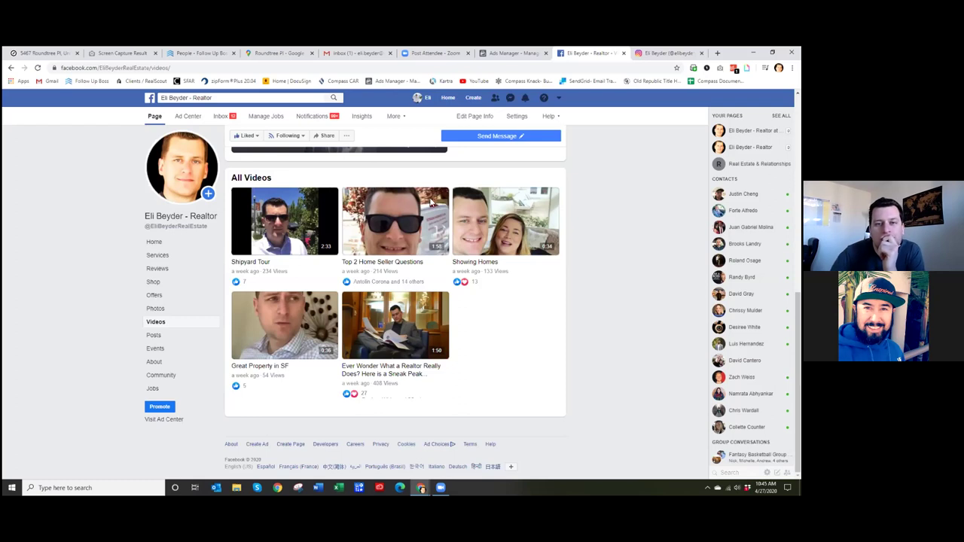
# - Close the Roundtree Pl and Screen Capture Result tabs, revealing 'Top 2 Home Seller Questions' as Featured Video
pyautogui.click(311, 53)
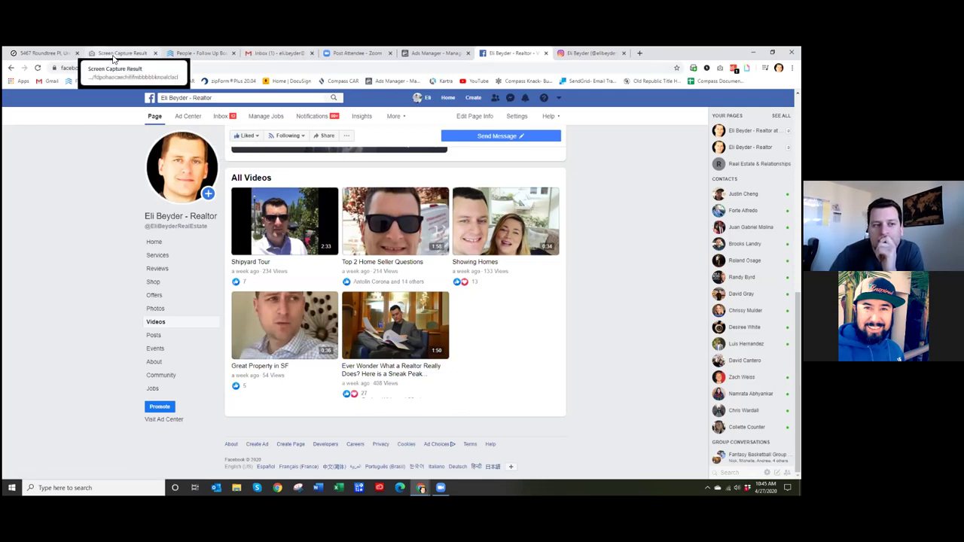
pyautogui.click(155, 53)
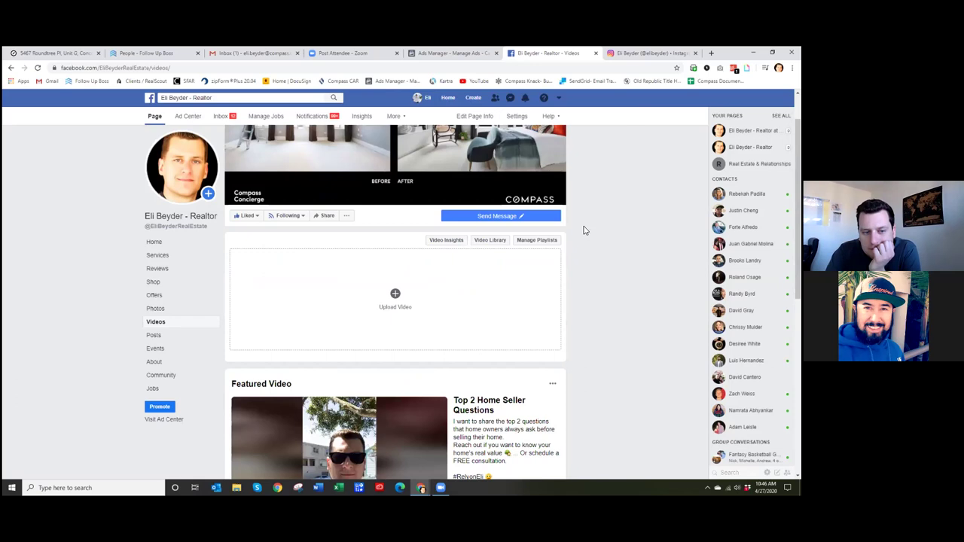
pyautogui.scroll(-3, 586, 224)
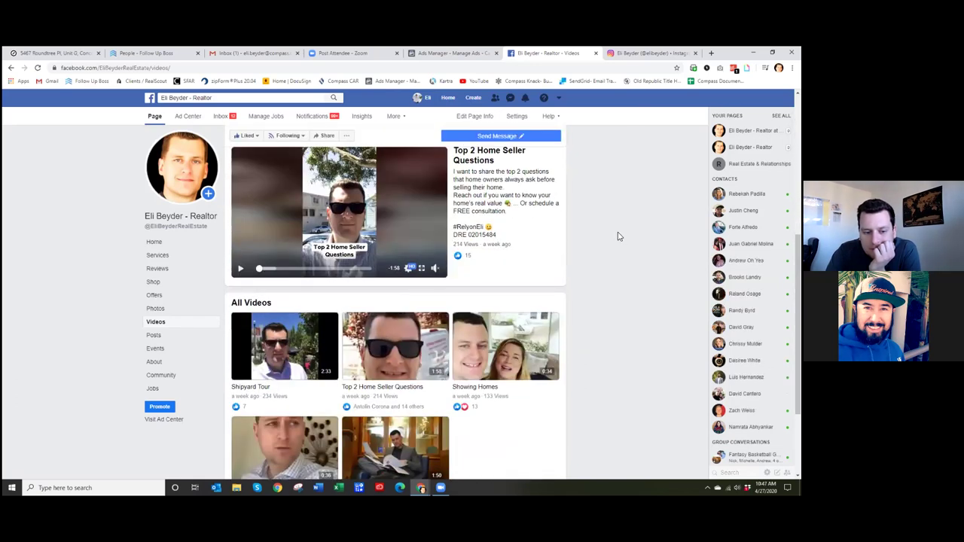
# - Start the Shipyard Tour video and turn the volume down two notches
pyautogui.click(315, 358)
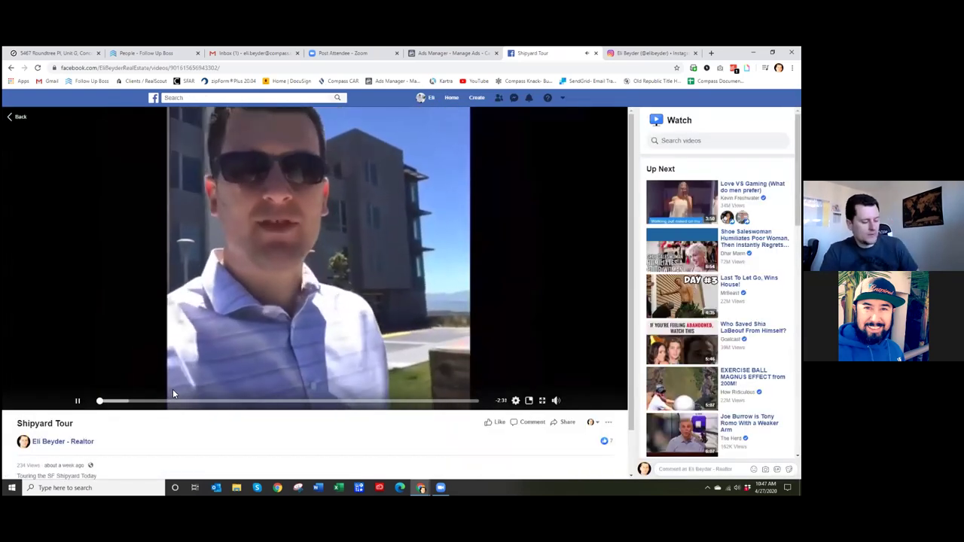
pyautogui.press('XF86AudioLowerVolume')
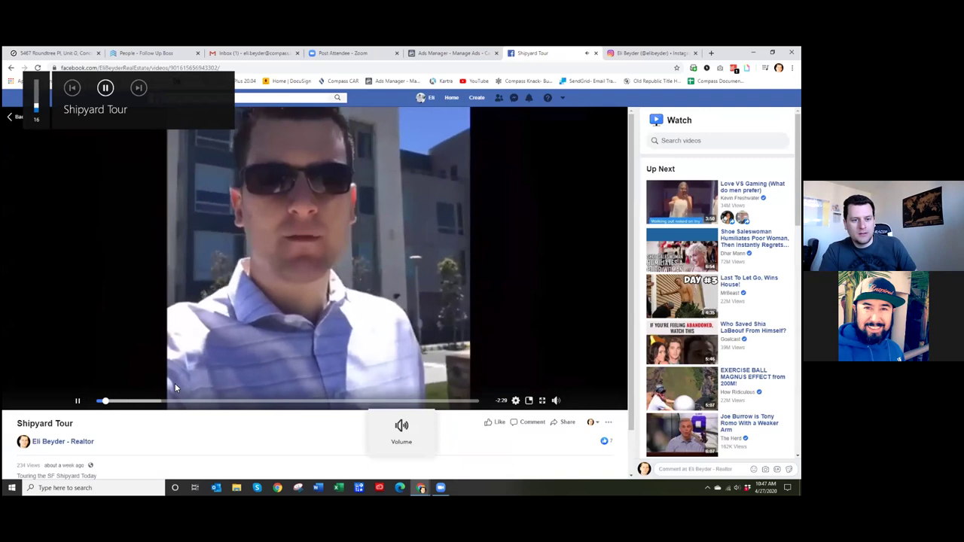
pyautogui.press('XF86AudioLowerVolume')
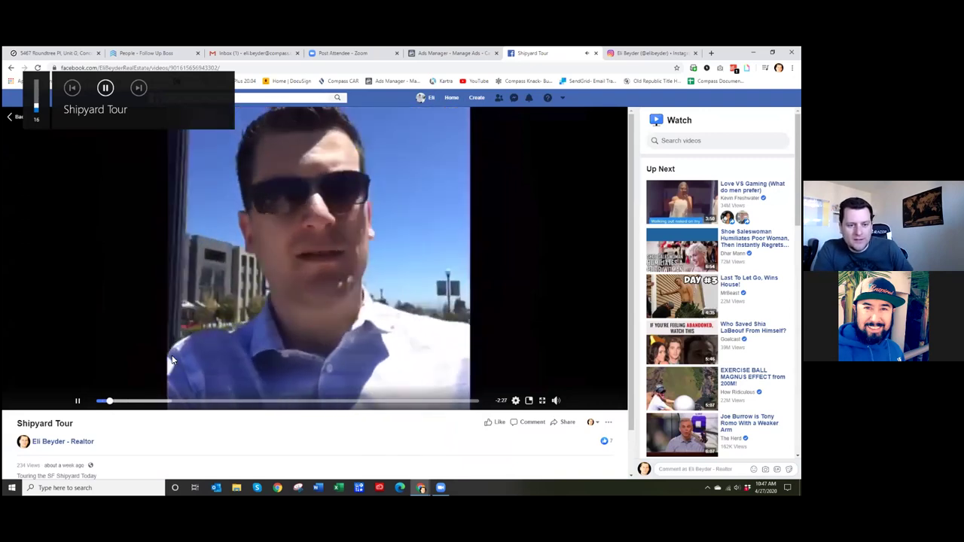
# - Skim ahead through the Shipyard Tour to the building scene, step back slightly, and pause
pyautogui.click(150, 402)
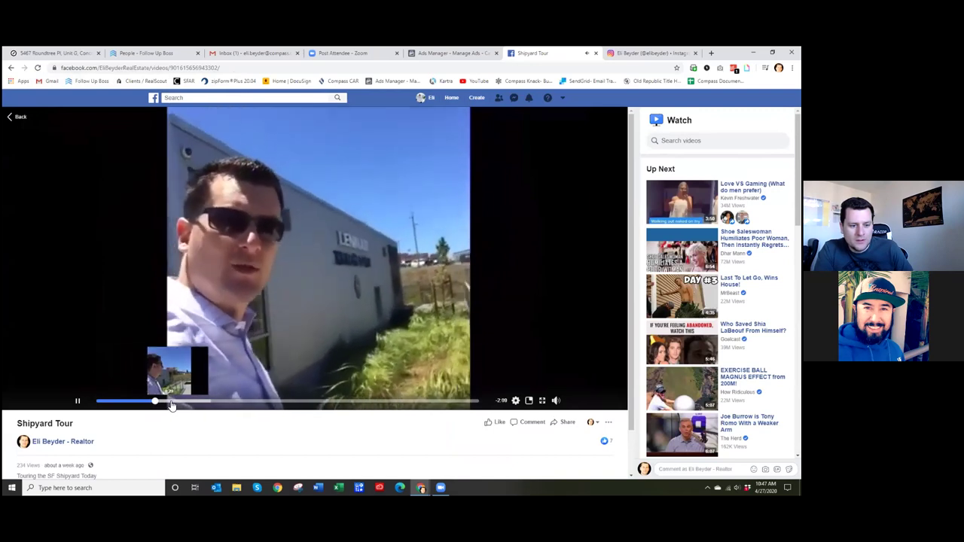
pyautogui.click(180, 401)
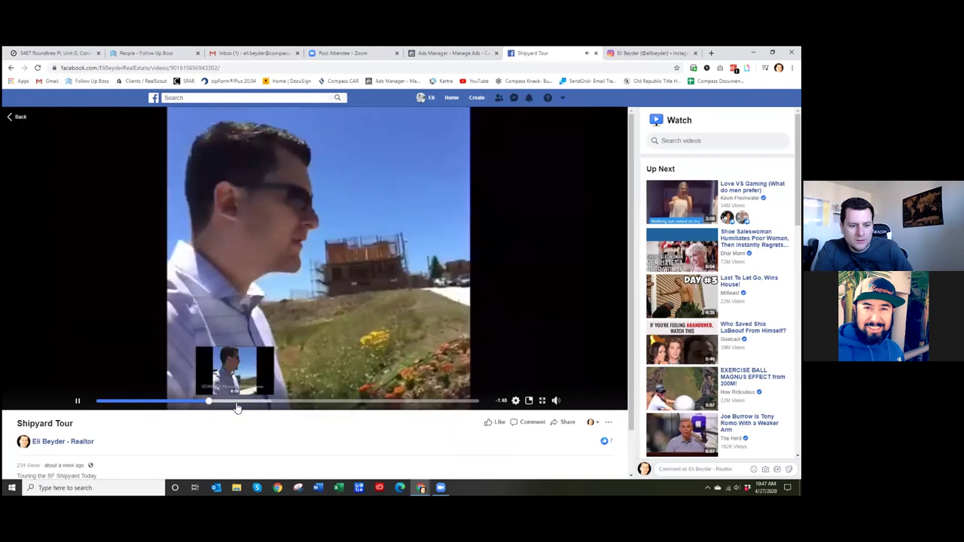
pyautogui.click(236, 402)
pyautogui.click(256, 402)
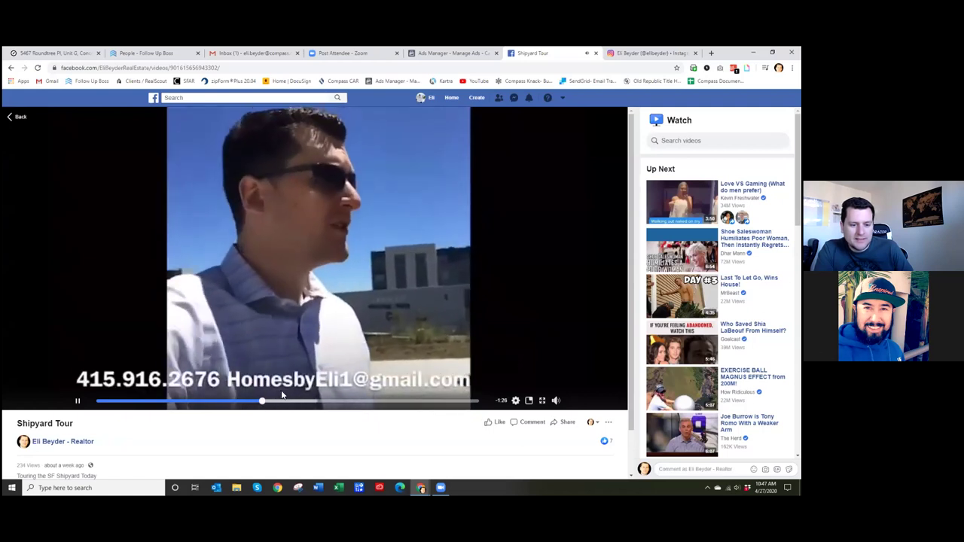
pyautogui.click(304, 403)
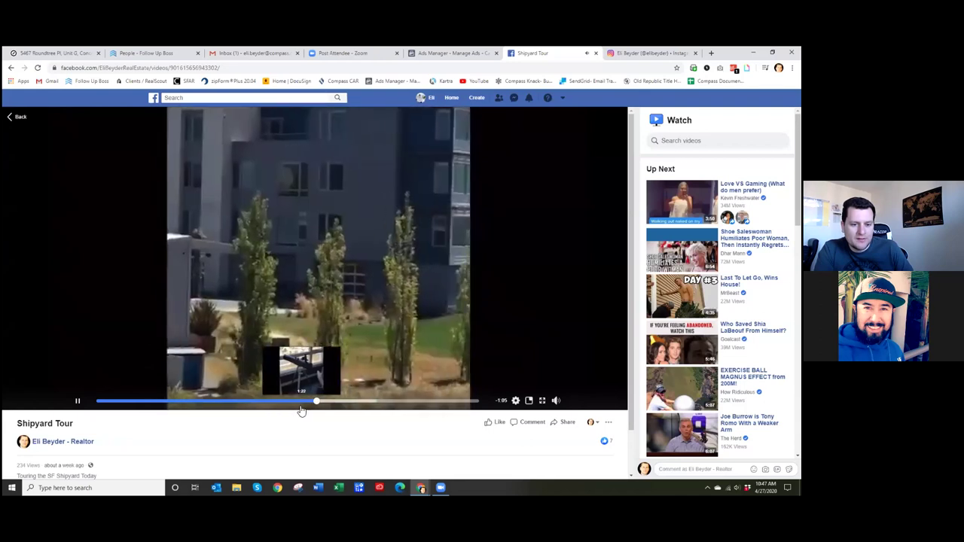
pyautogui.click(272, 402)
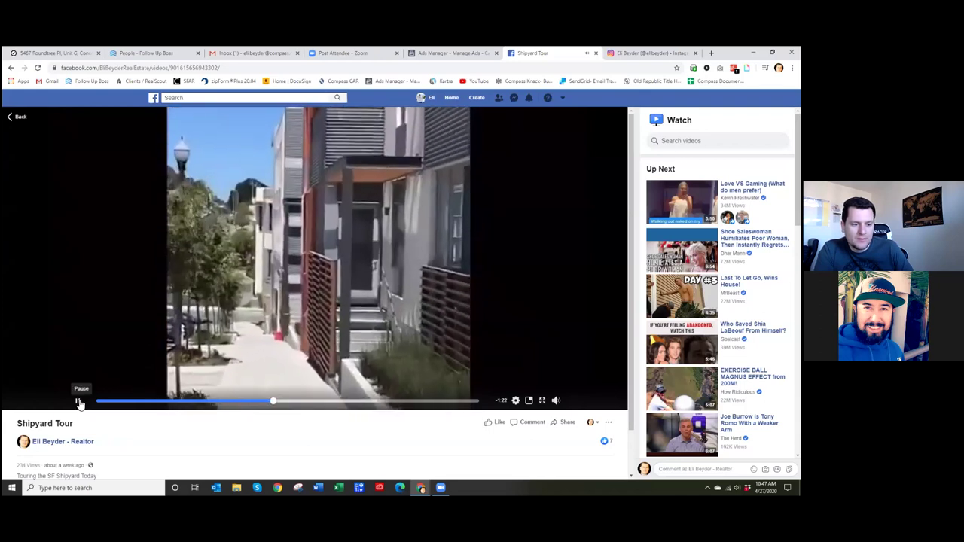
pyautogui.click(77, 400)
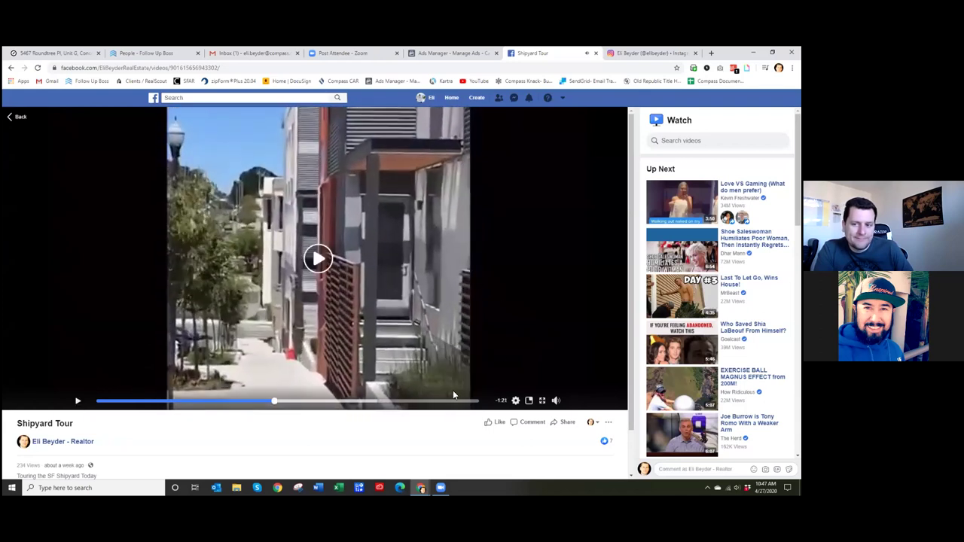
# - Leave the Shipyard Tour viewer and scroll the All Videos grid showing the five uploads
pyautogui.click(15, 118)
pyautogui.scroll(-3, 579, 223)
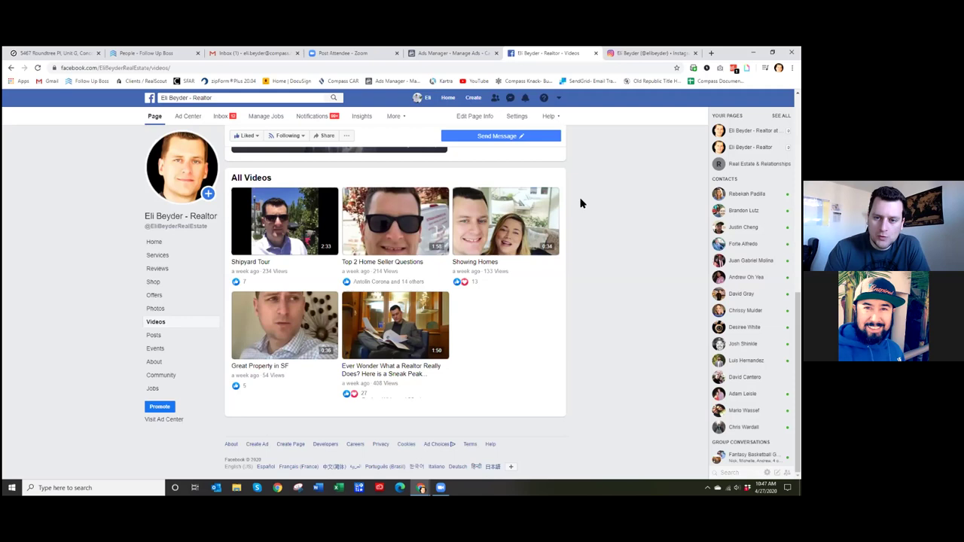
pyautogui.scroll(7, 578, 201)
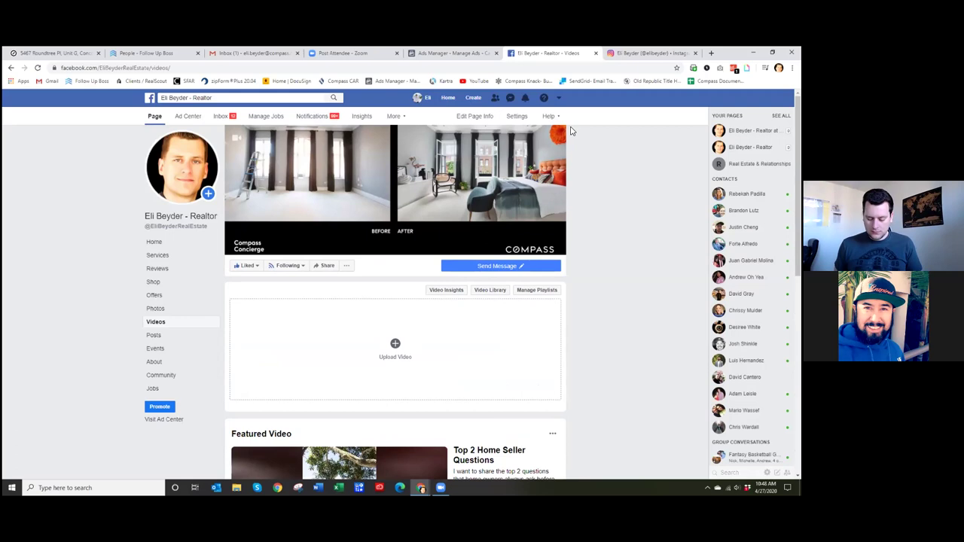
pyautogui.scroll(-6, 596, 164)
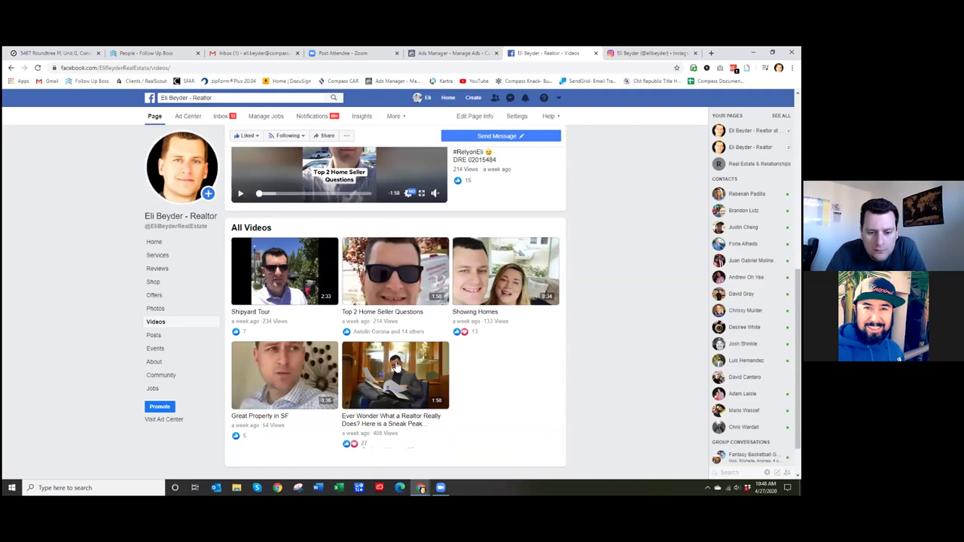
pyautogui.scroll(-1, 404, 373)
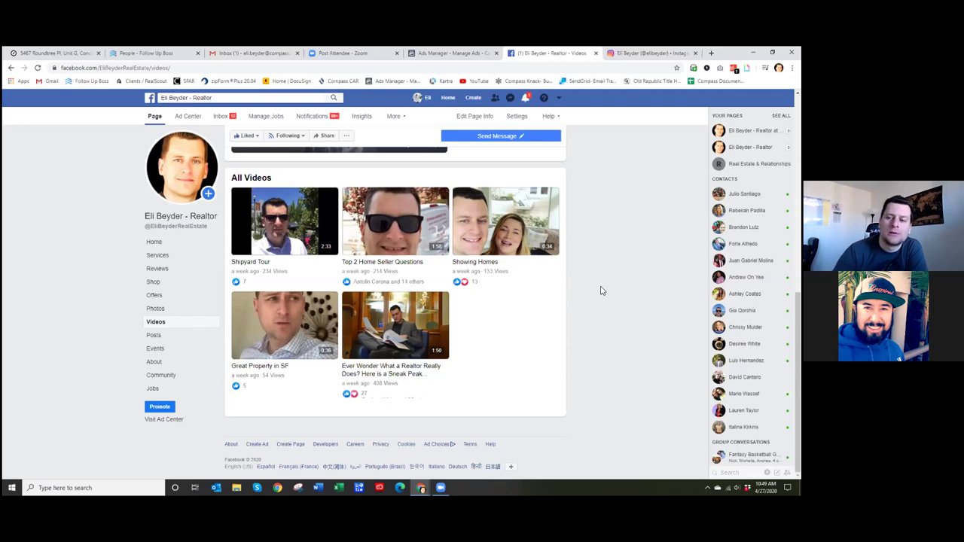
pyautogui.click(152, 57)
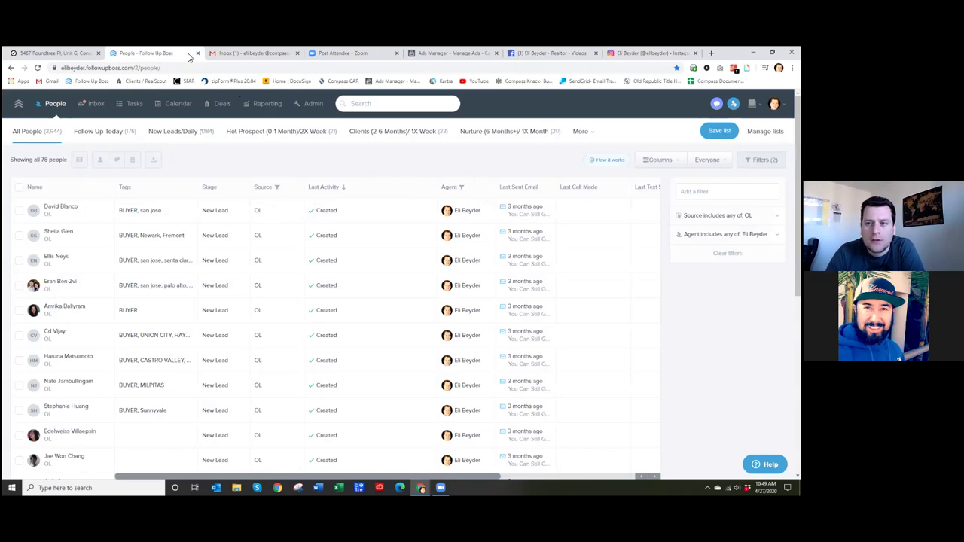
pyautogui.click(577, 54)
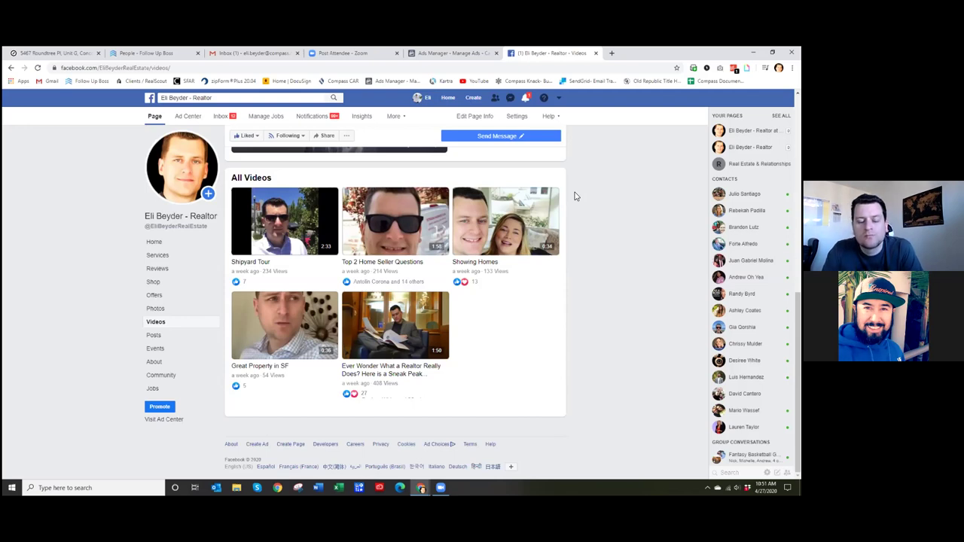
# - Look over the business page's Home view, then reload the Ads Manager Campaigns list
pyautogui.click(156, 244)
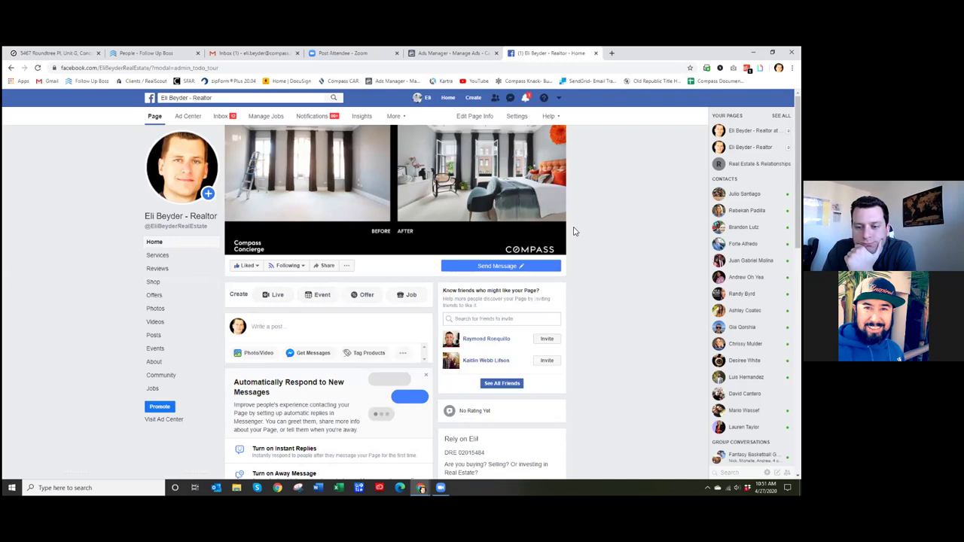
pyautogui.scroll(-2, 573, 231)
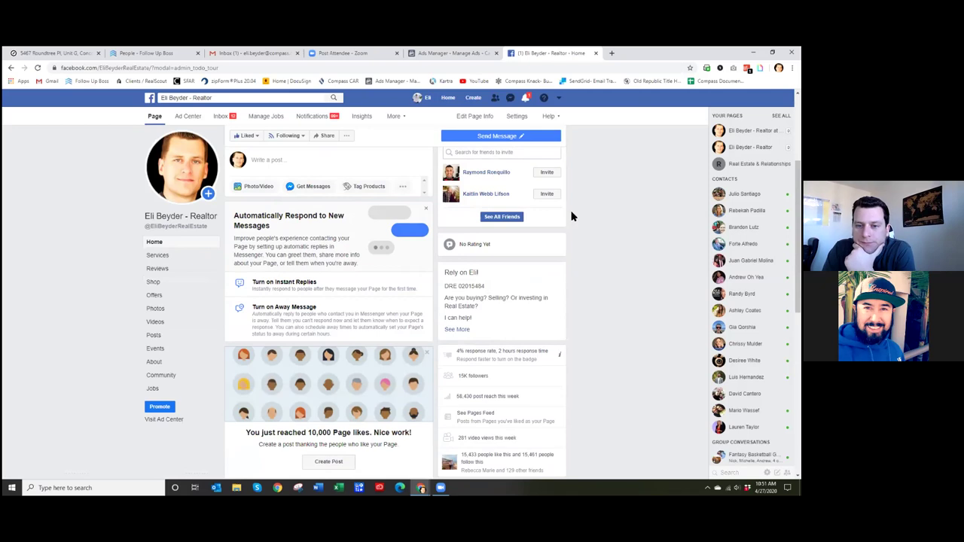
pyautogui.click(473, 53)
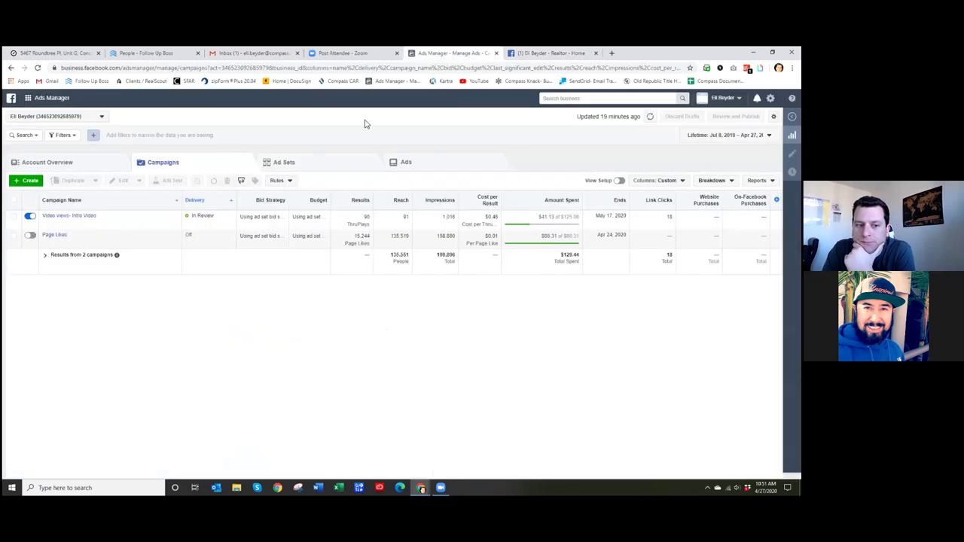
pyautogui.click(37, 68)
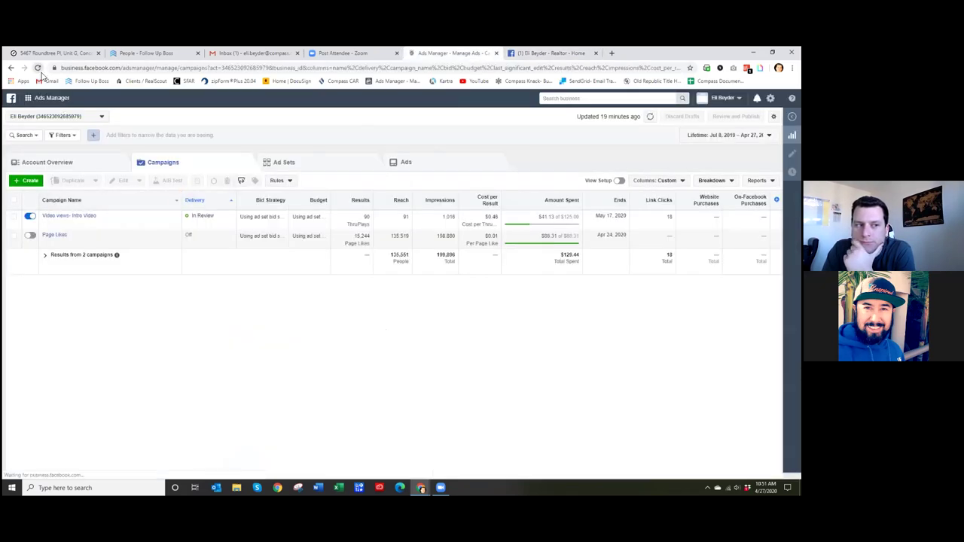